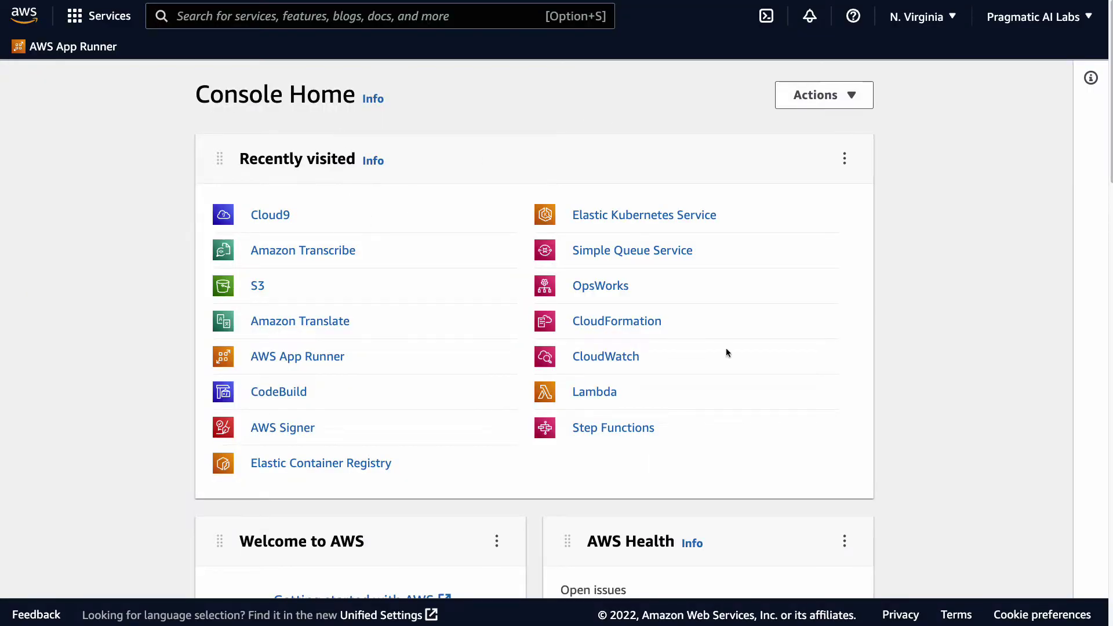
Create a Python 3.9 Lambda function named RandomFruit from scratch with default permissions.
click(607, 396)
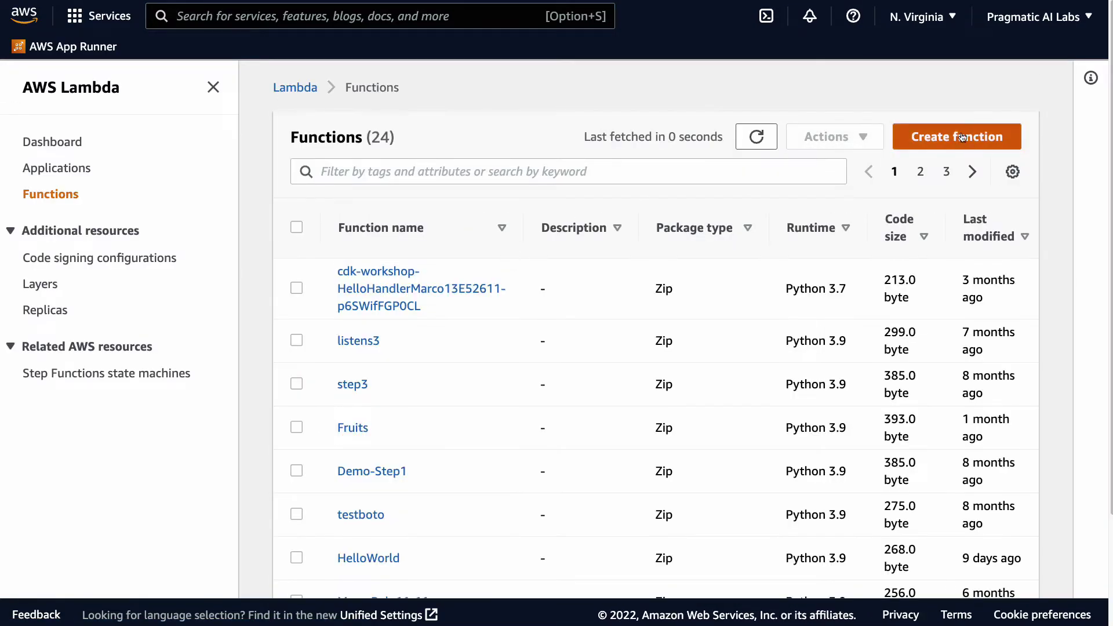
click(956, 137)
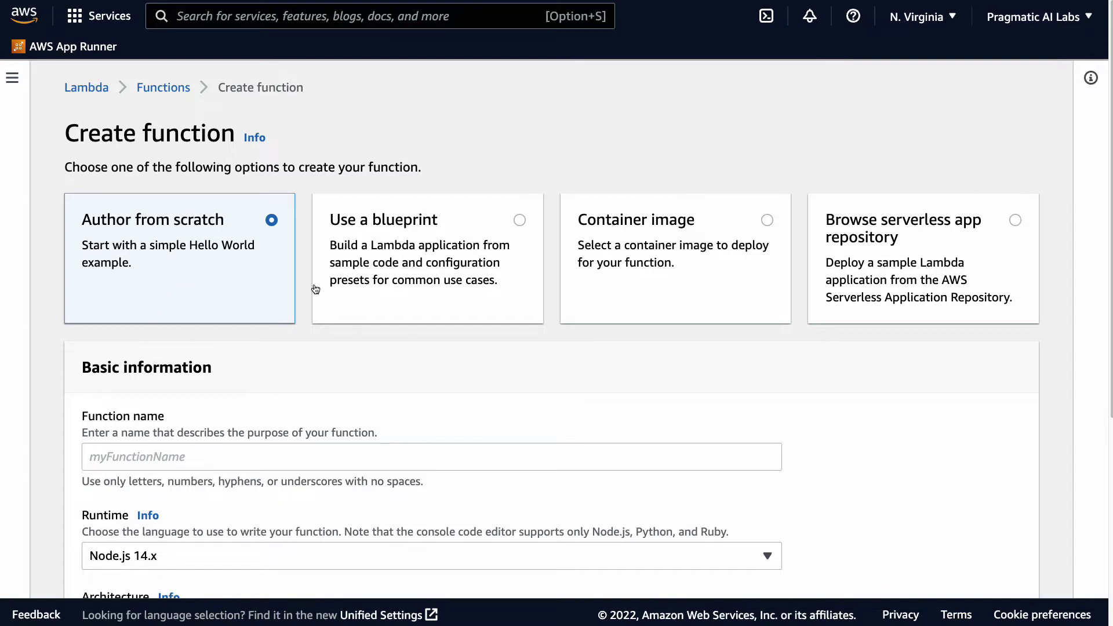
scroll(483, 413, down, 2)
click(97, 451)
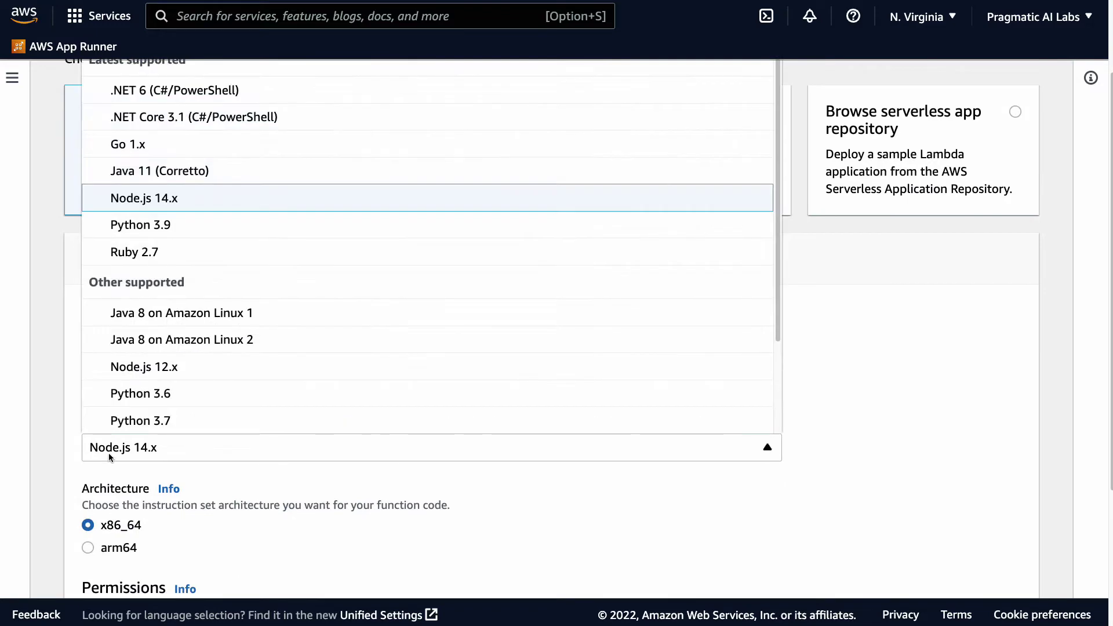
click(135, 226)
scroll(360, 389, down, 1)
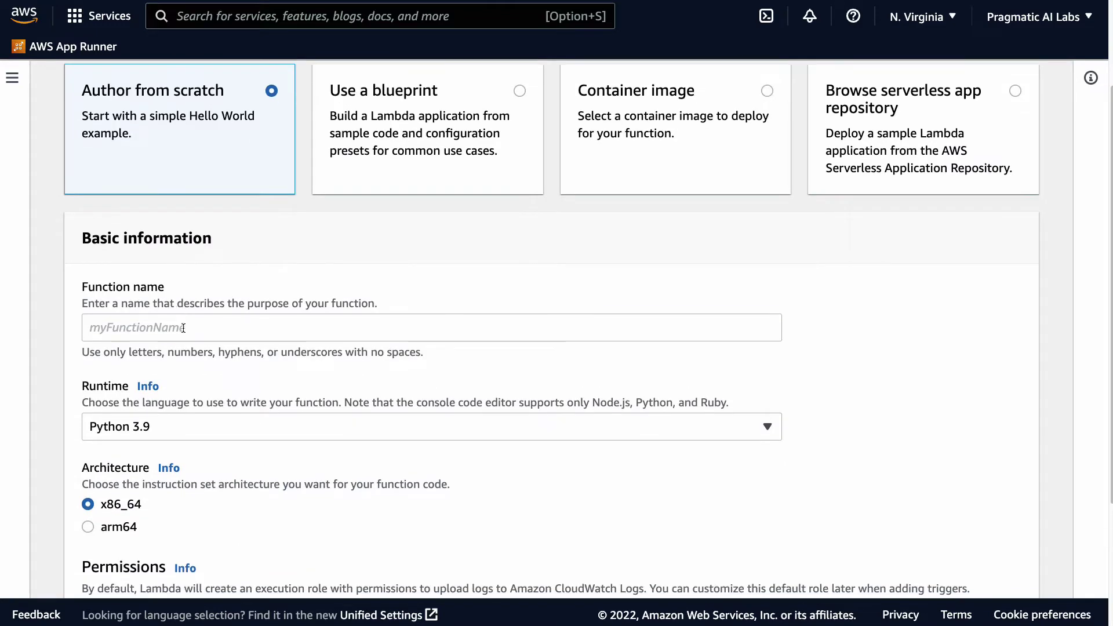
click(322, 335)
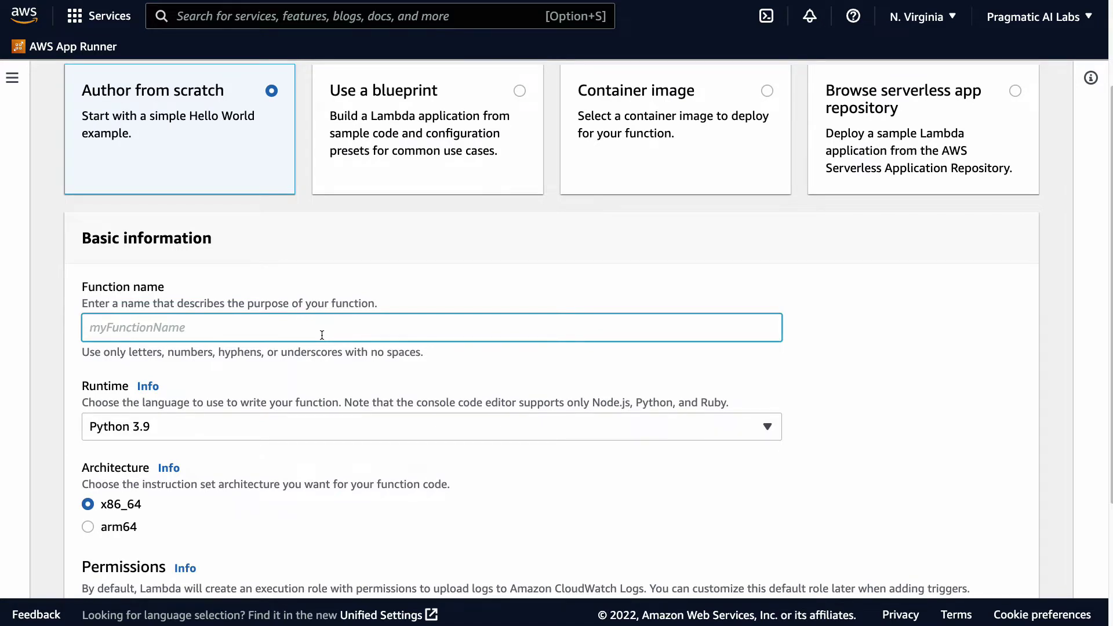
text(RandomFruit)
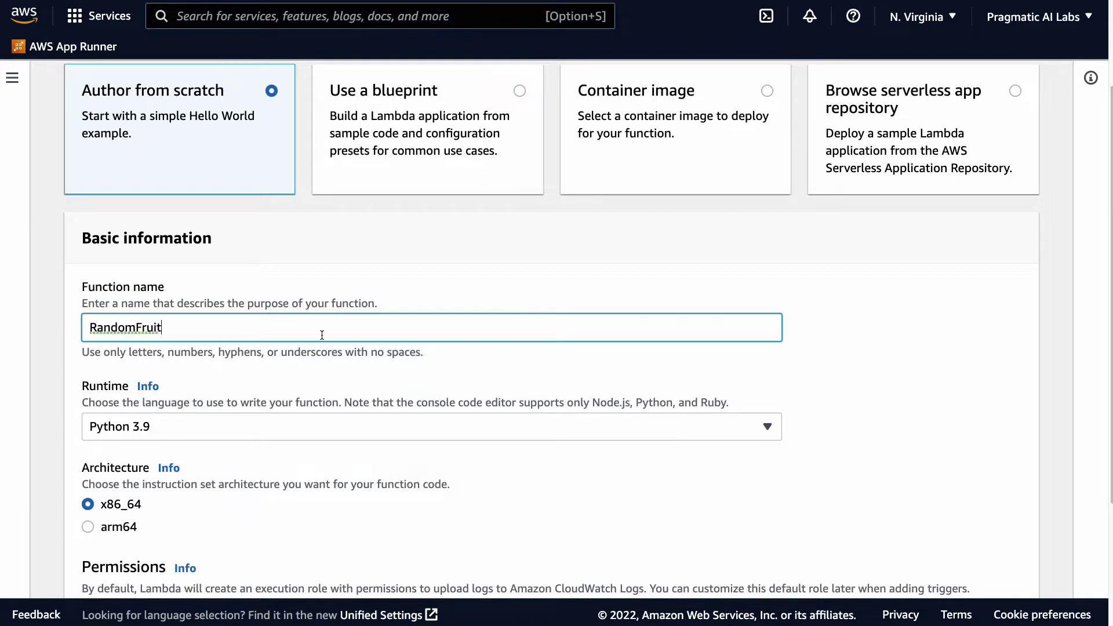
scroll(307, 427, down, 3)
scroll(306, 428, down, 2)
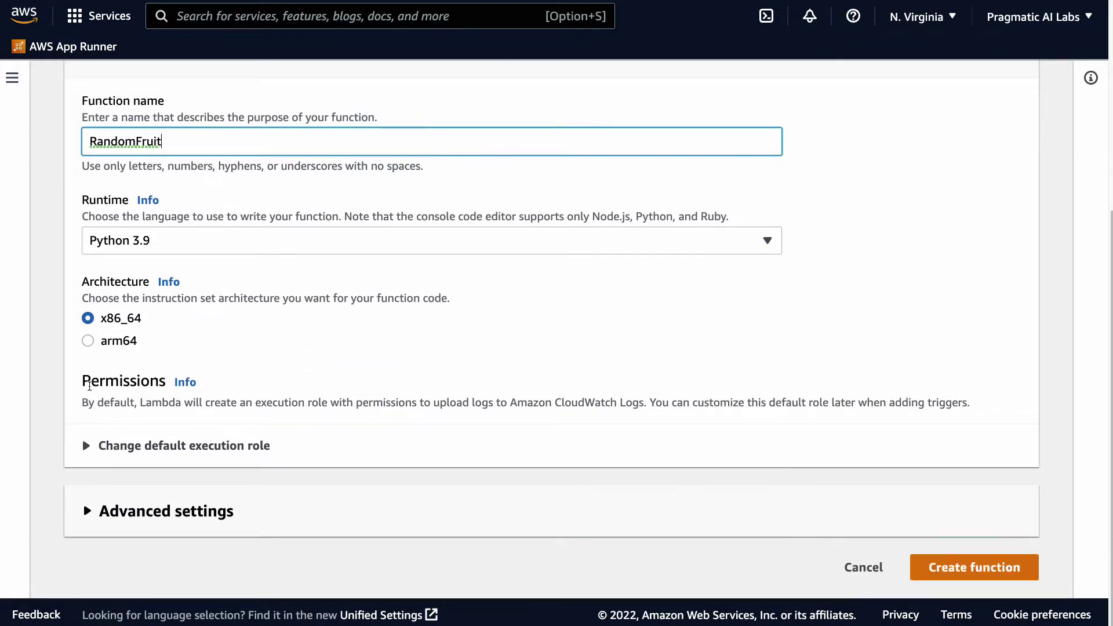
drag(83, 382, 177, 385)
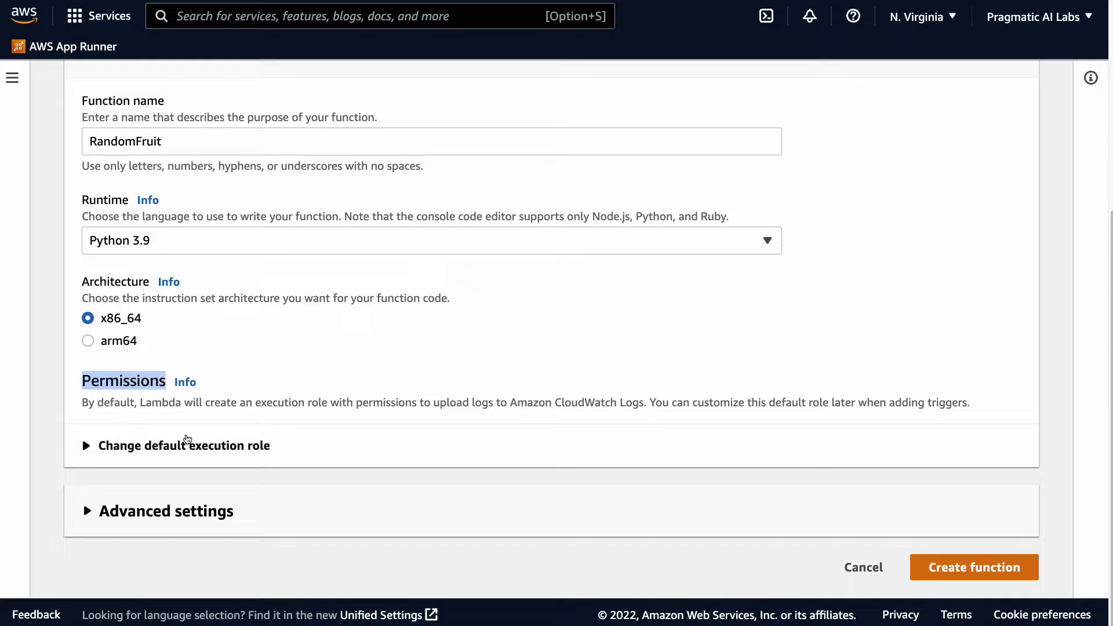
click(960, 572)
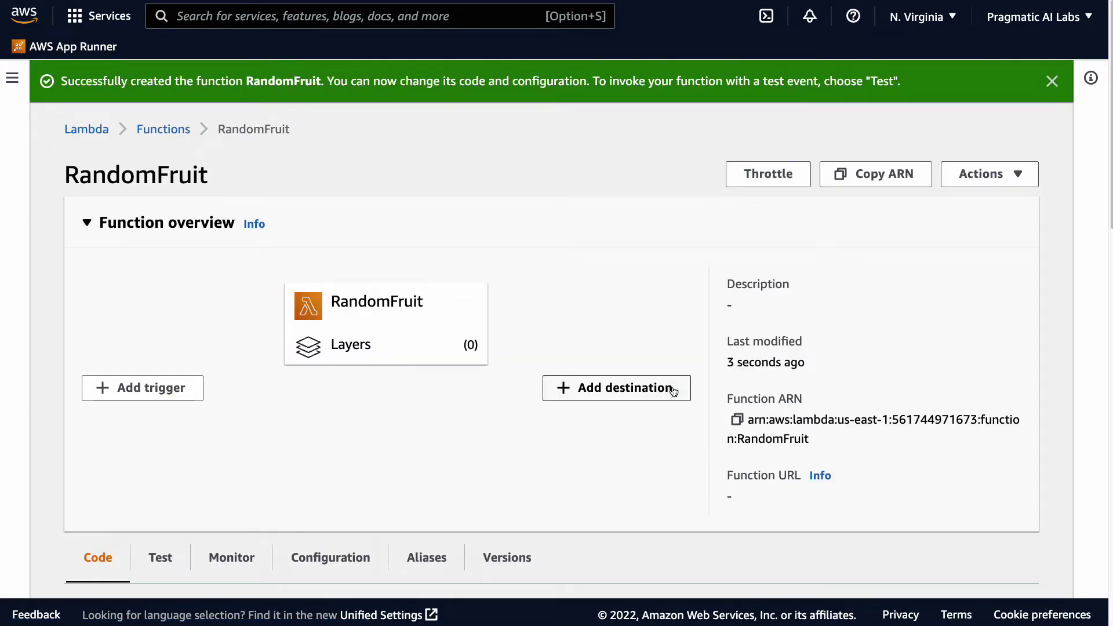
Dismiss the success banner to show RandomFruit's default 'Hello from Lambda!' handler code.
click(1052, 81)
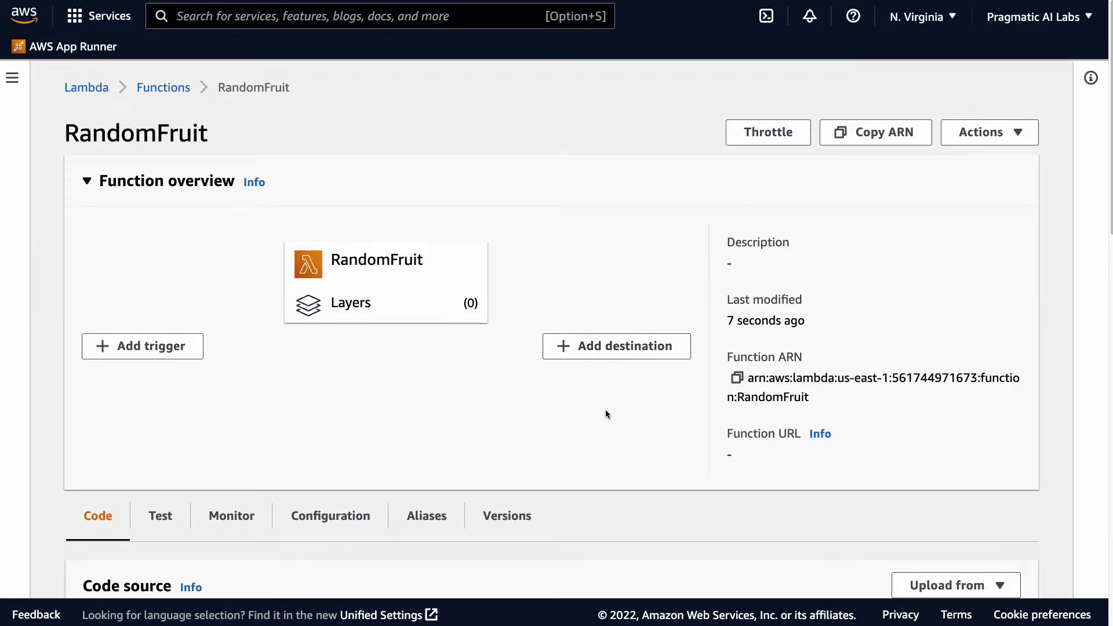
scroll(609, 418, down, 1)
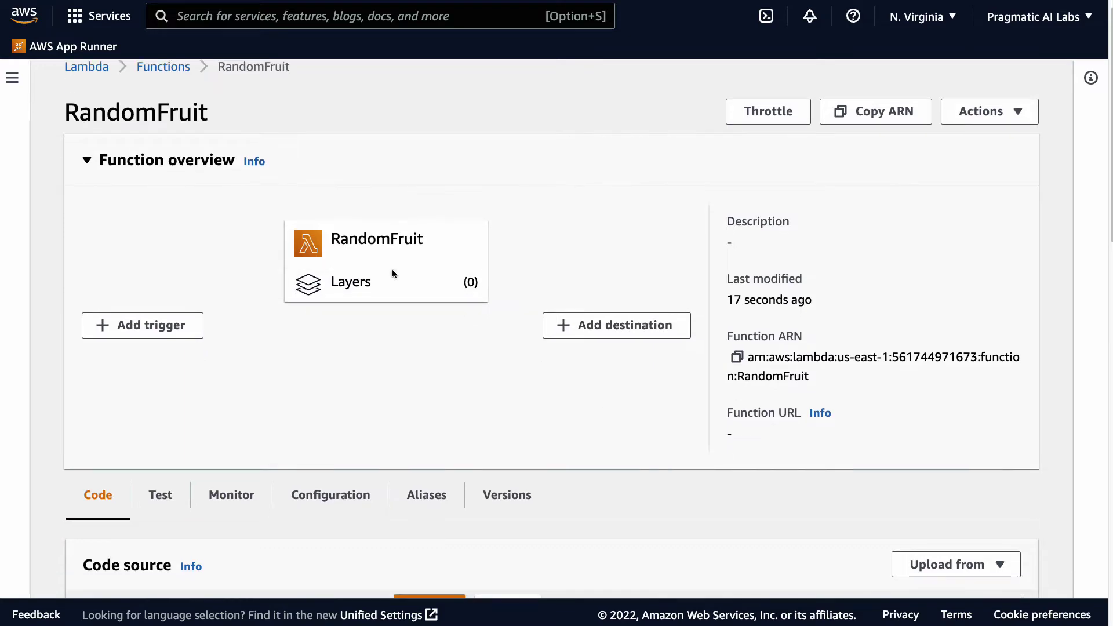
scroll(522, 382, down, 1)
scroll(543, 383, down, 3)
scroll(554, 382, down, 3)
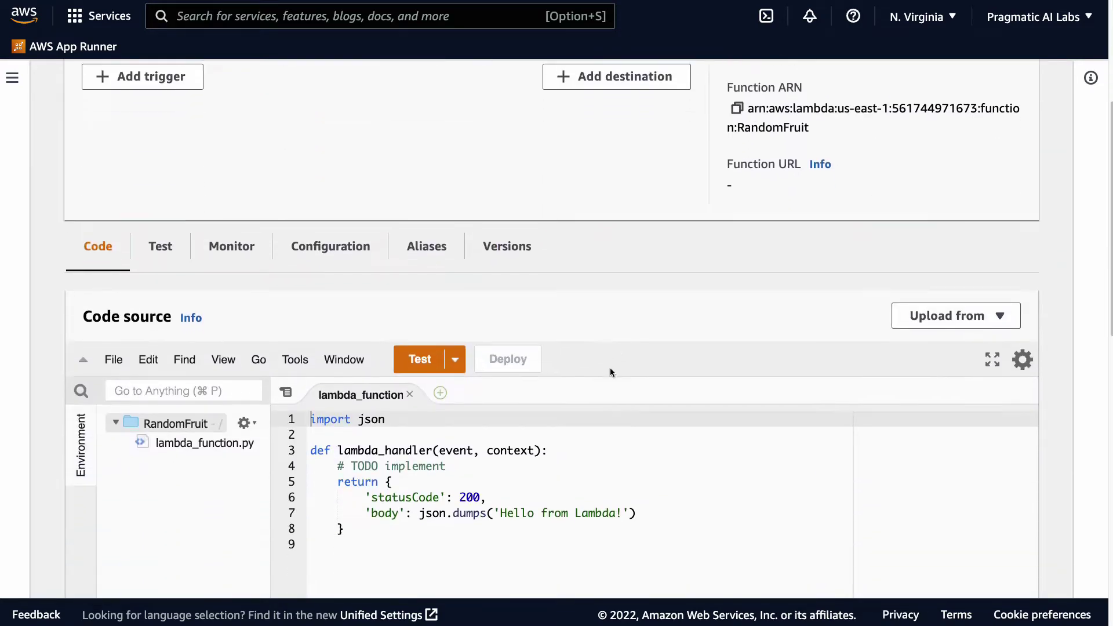
scroll(609, 368, down, 3)
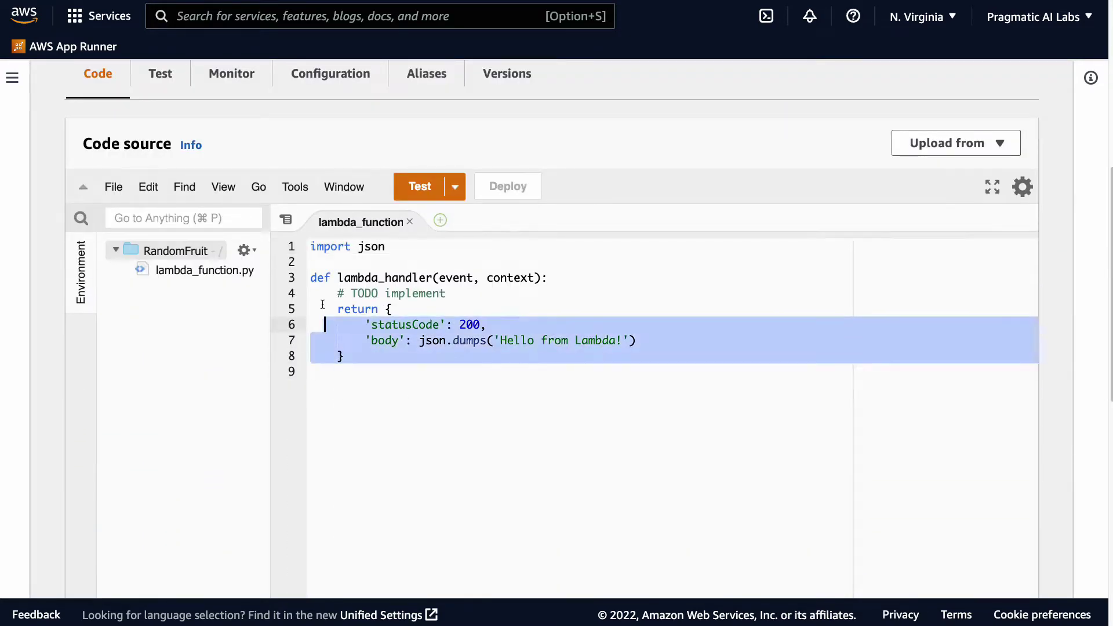
Highlight parts of the starter code: the handler signature, event parameter and TODO comment.
drag(363, 394, 308, 247)
click(541, 395)
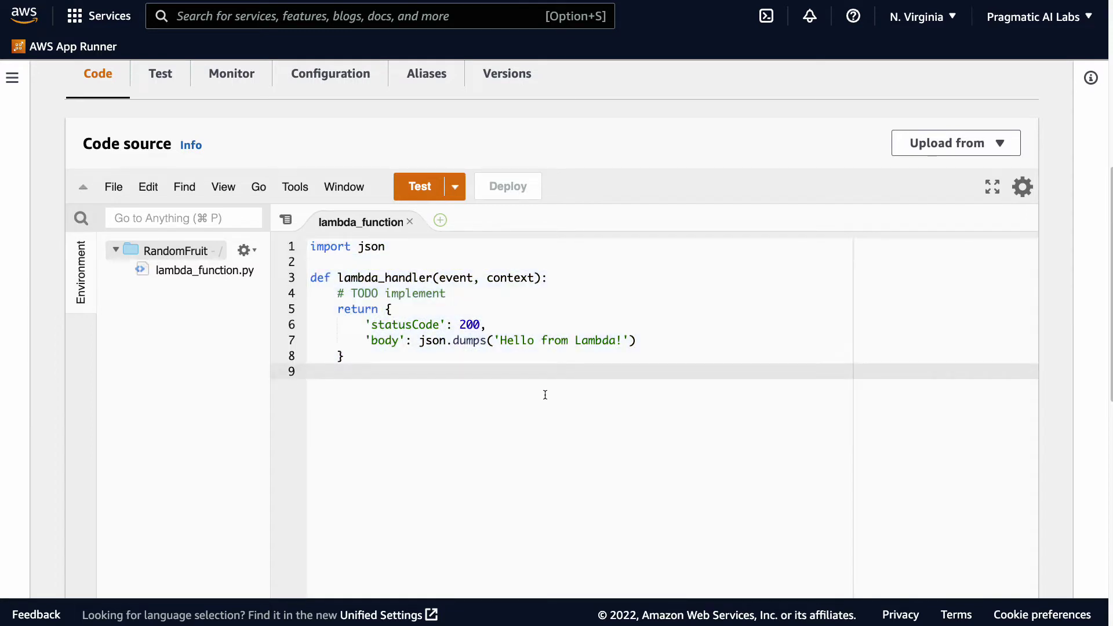
scroll(545, 387, down, 1)
mouse_move(338, 260)
mouse_down()
mouse_move(537, 260)
mouse_move(439, 260)
mouse_up()
click(467, 260)
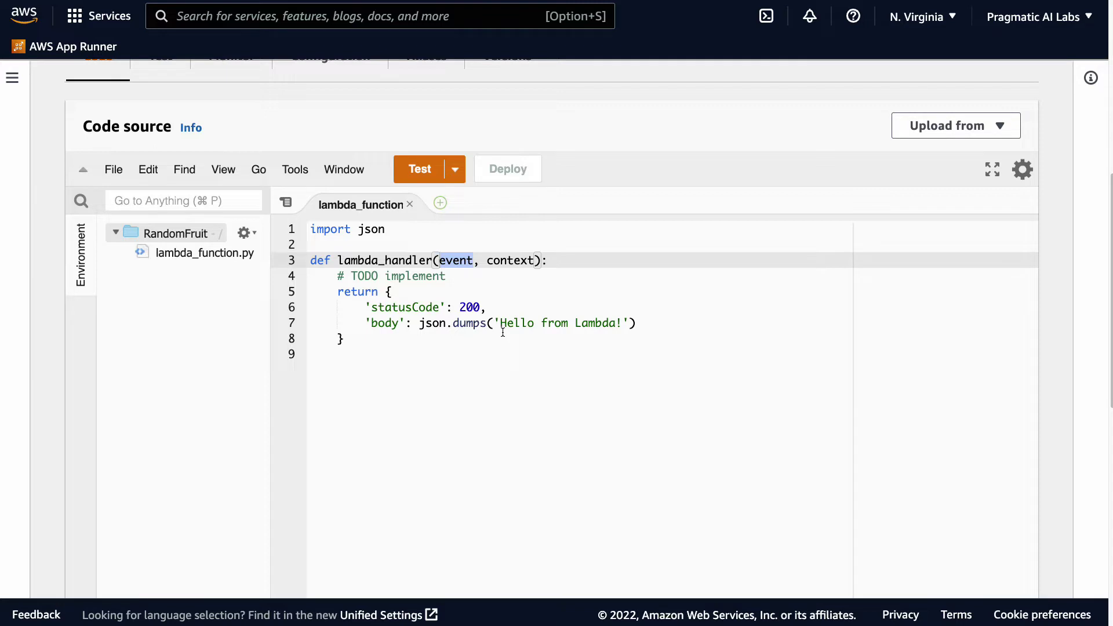
drag(446, 276, 331, 275)
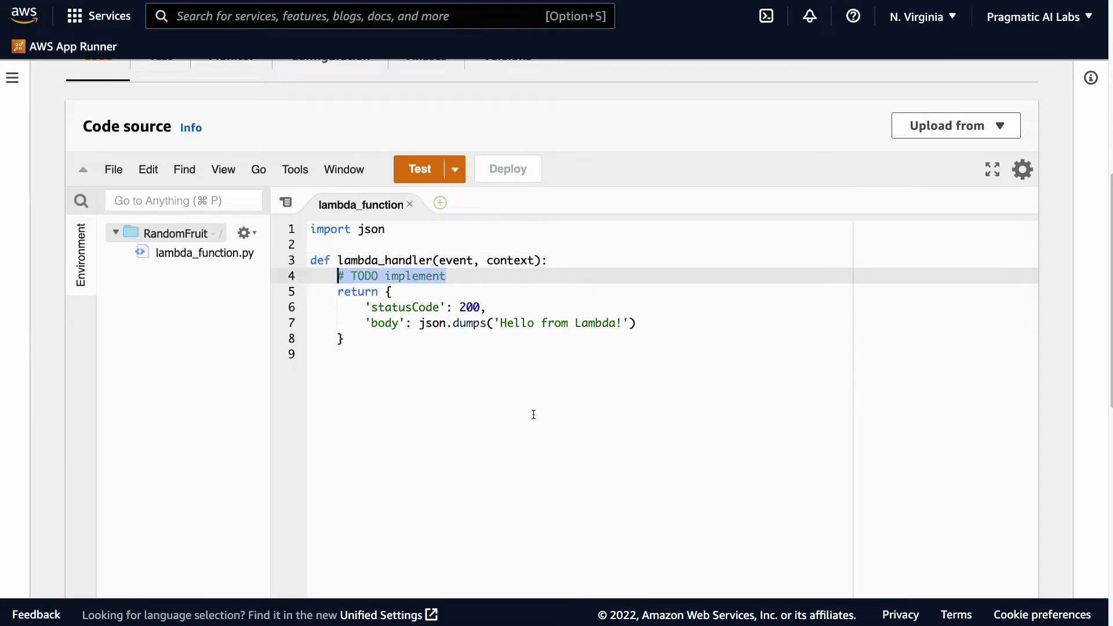
Add 'from random import choices' on line 2 and remove the extra blank line.
key(Up)
key(Up)
key(Return)
key(Return)
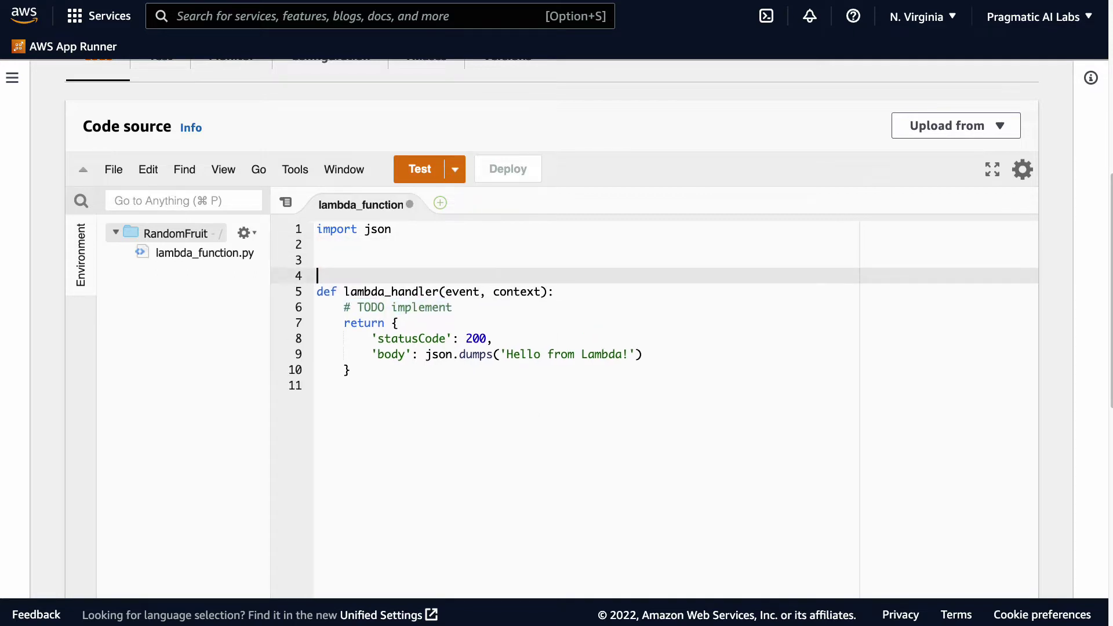
key(Return)
key(Up)
key(Up)
key(Up)
key(ctrl+s)
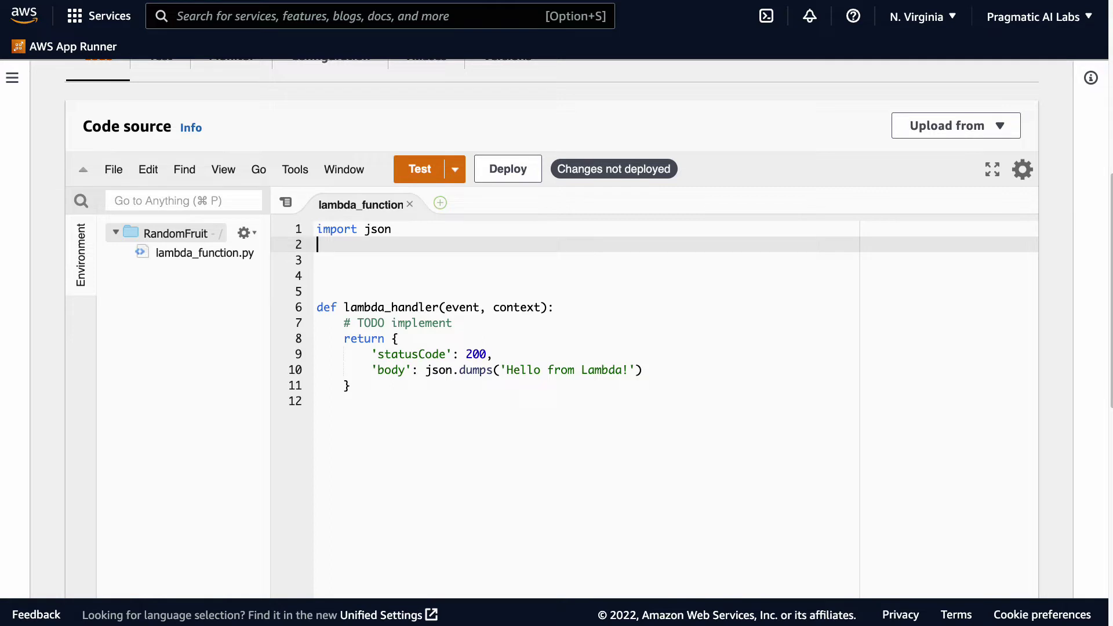
text(f)
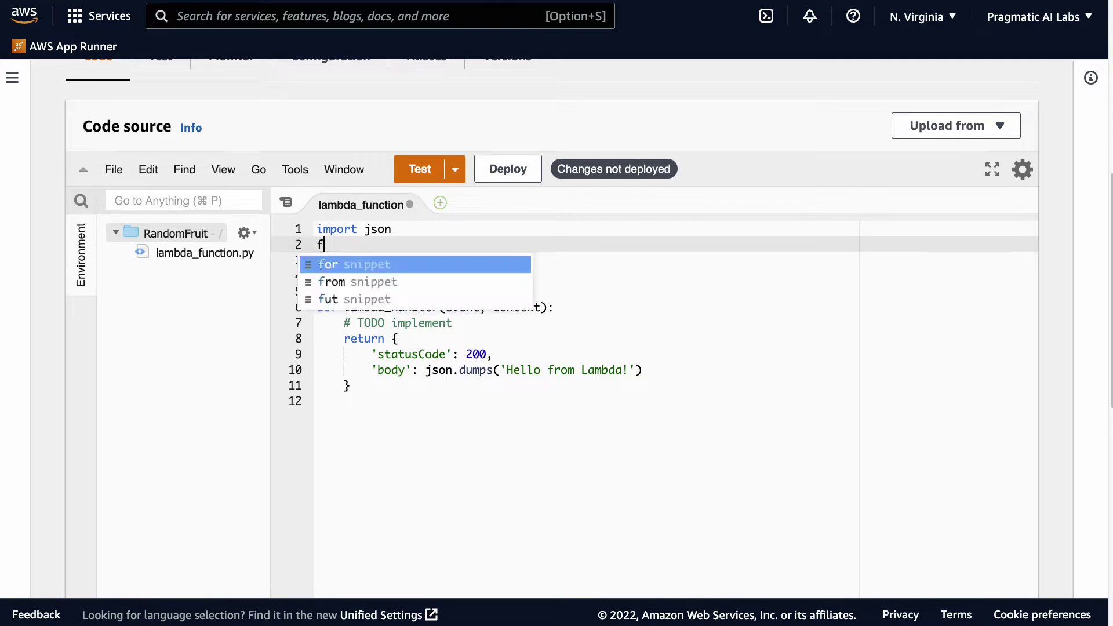
text(rom random im)
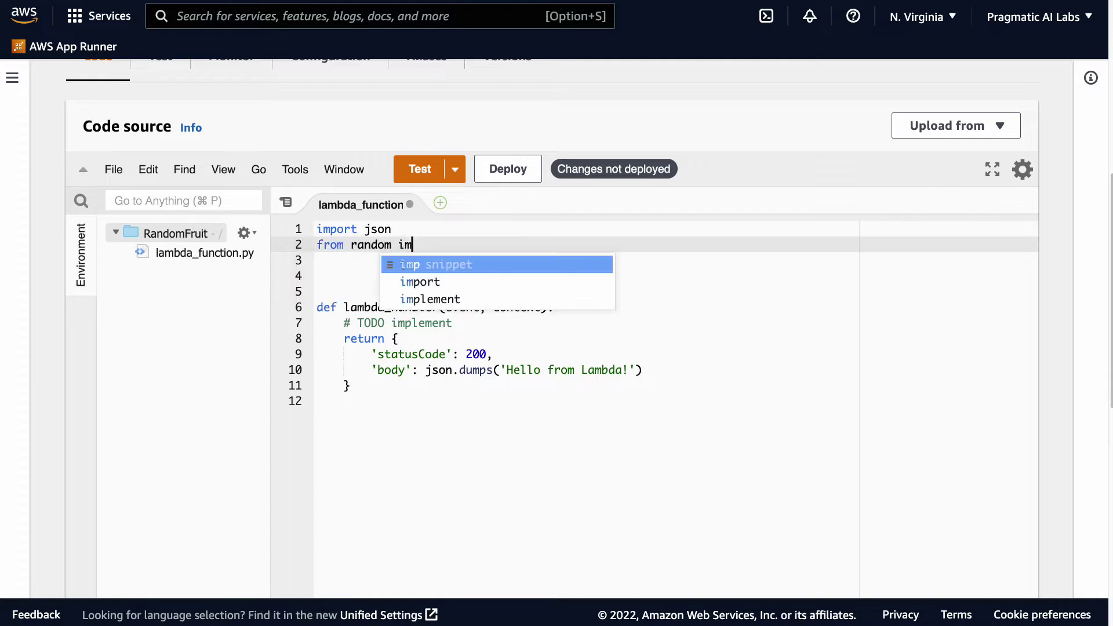
text(port choices)
key(Down)
key(Down)
key(Down)
key(BackSpace)
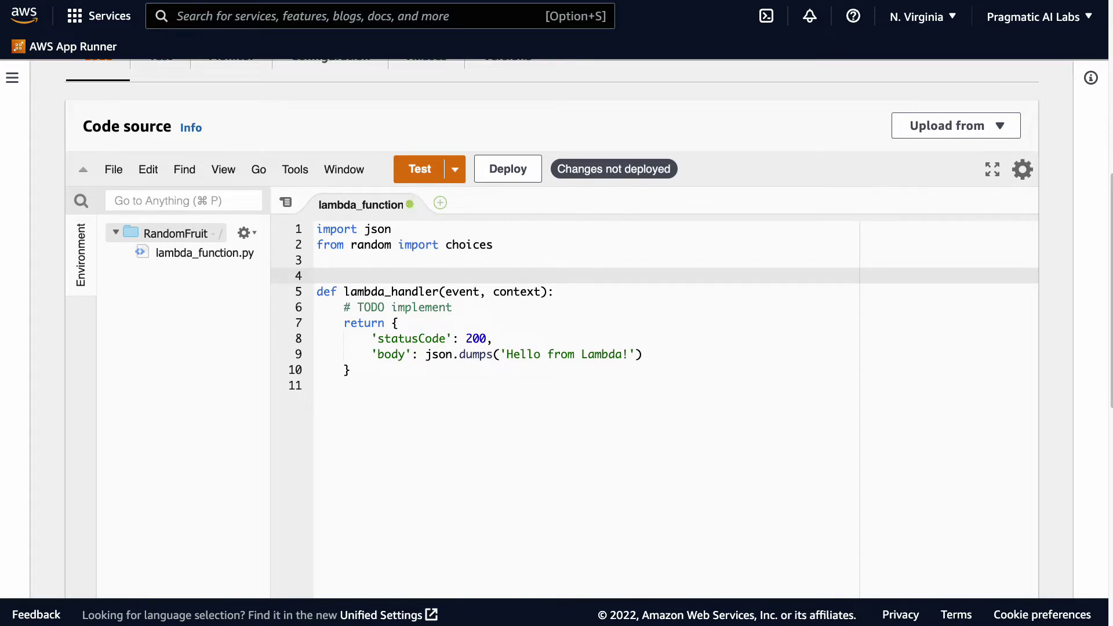
Replace the '# TODO implement' comment with fruit = event['fruit'].
key(Down)
key(Down)
key(Down)
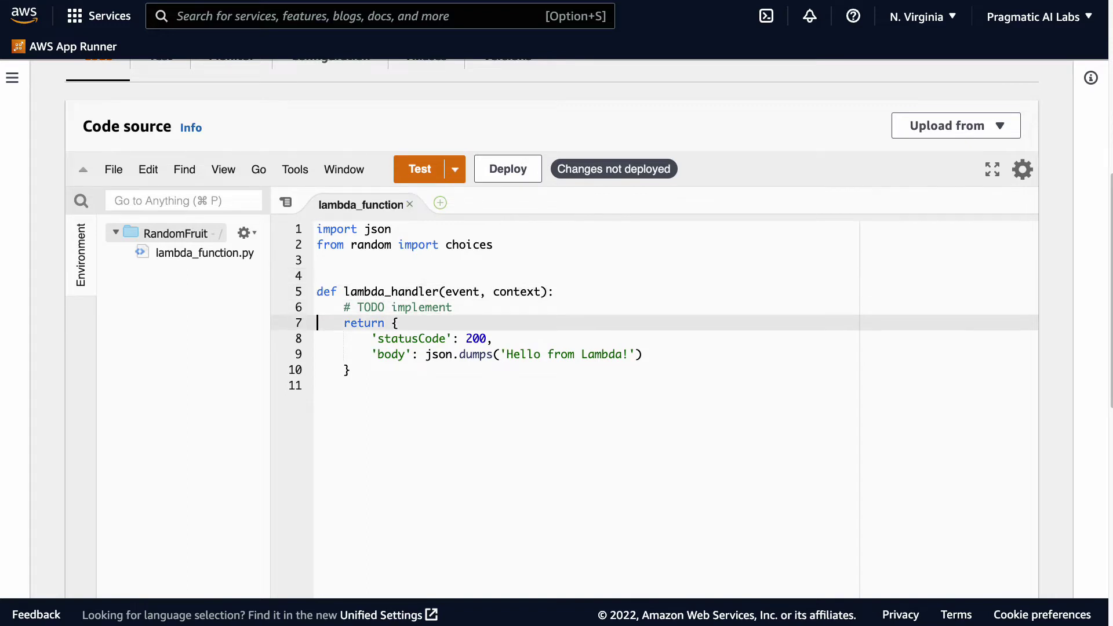
key(Left)
key(BackSpace)
key(BackSpace)
key(BackSpace)
key(BackSpace)
key(BackSpace)
key(BackSpace)
key(BackSpace)
key(BackSpace)
key(BackSpace)
key(BackSpace)
key(BackSpace)
key(BackSpace)
key(BackSpace)
key(BackSpace)
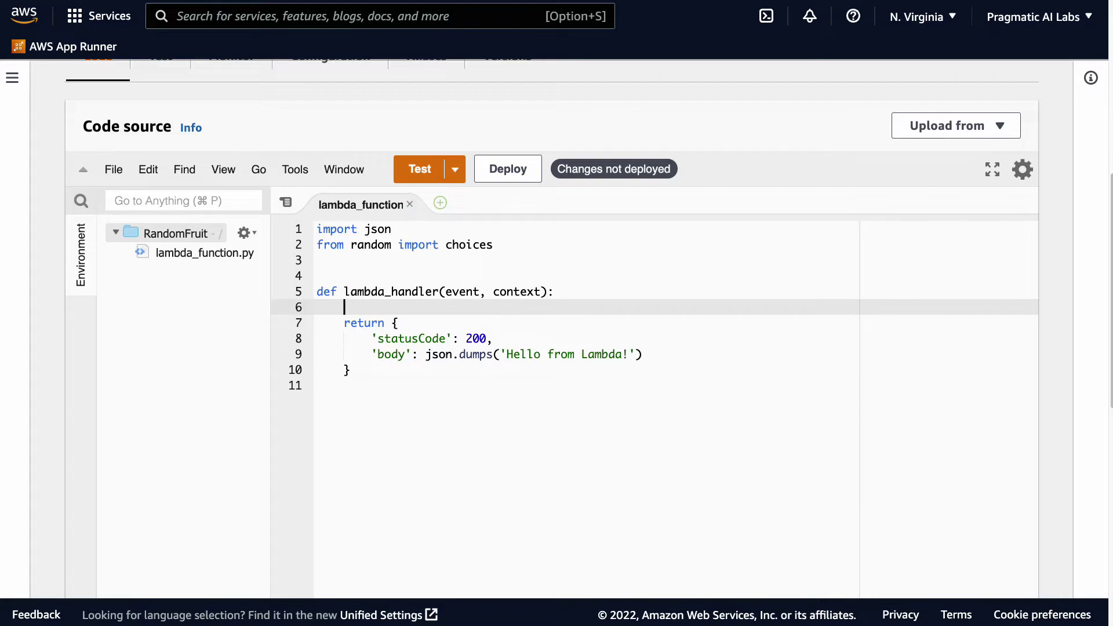
text(even)
text(t)
text([])
text(')
text(fruit'])
key(Left)
key(Left)
key(Left)
key(Left)
key(Left)
text(fruit =)
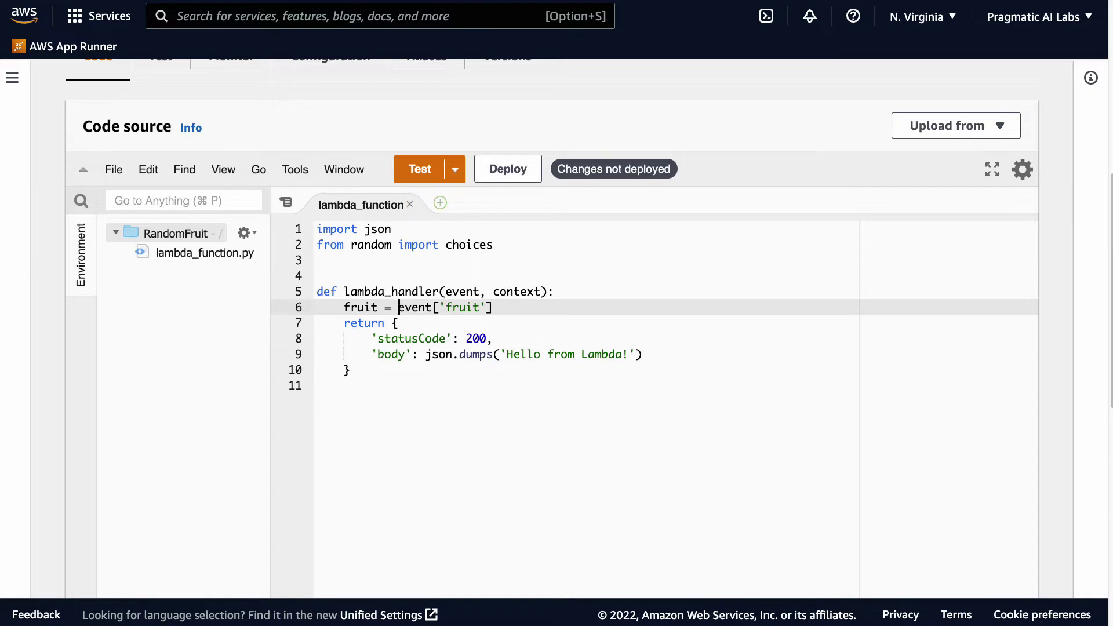
Open a new line above the return statement and begin typing if fruit == 'cherry'.
key(Left)
key(Left)
key(Left)
key(Left)
key(Left)
key(Left)
key(Down)
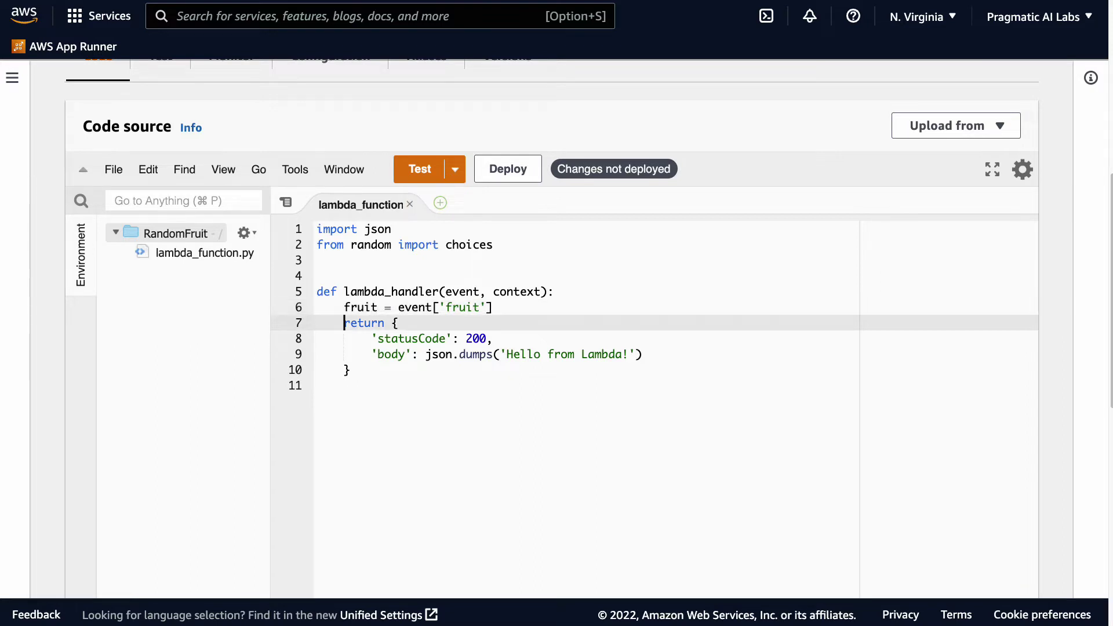
key(Return)
key(Up)
text(if fruit)
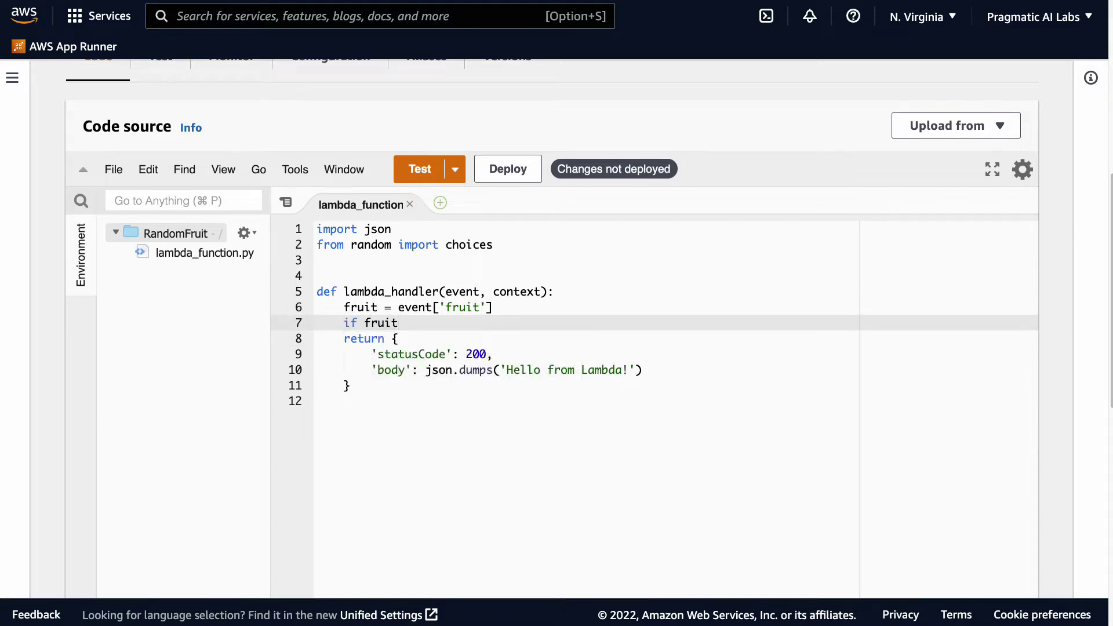
text( == )
text('cherry':)
Indent the status-200 return block under the if fruit == 'cherry' condition.
key(Return)
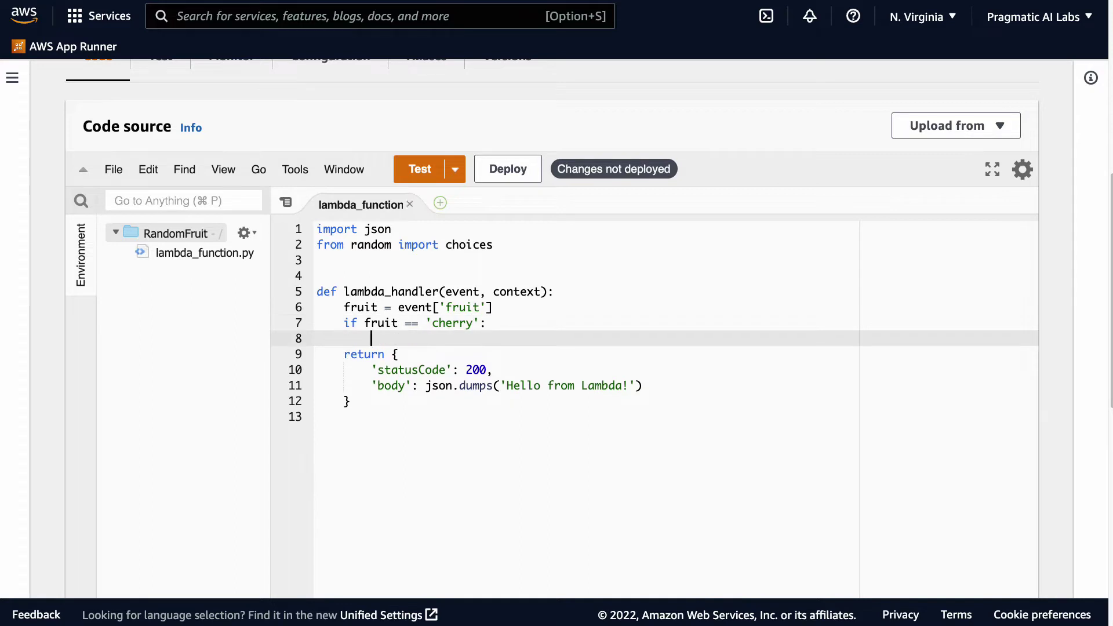
text(return)
key(BackSpace)
key(BackSpace)
key(BackSpace)
key(BackSpace)
key(BackSpace)
key(BackSpace)
key(BackSpace)
key(BackSpace)
key(Down)
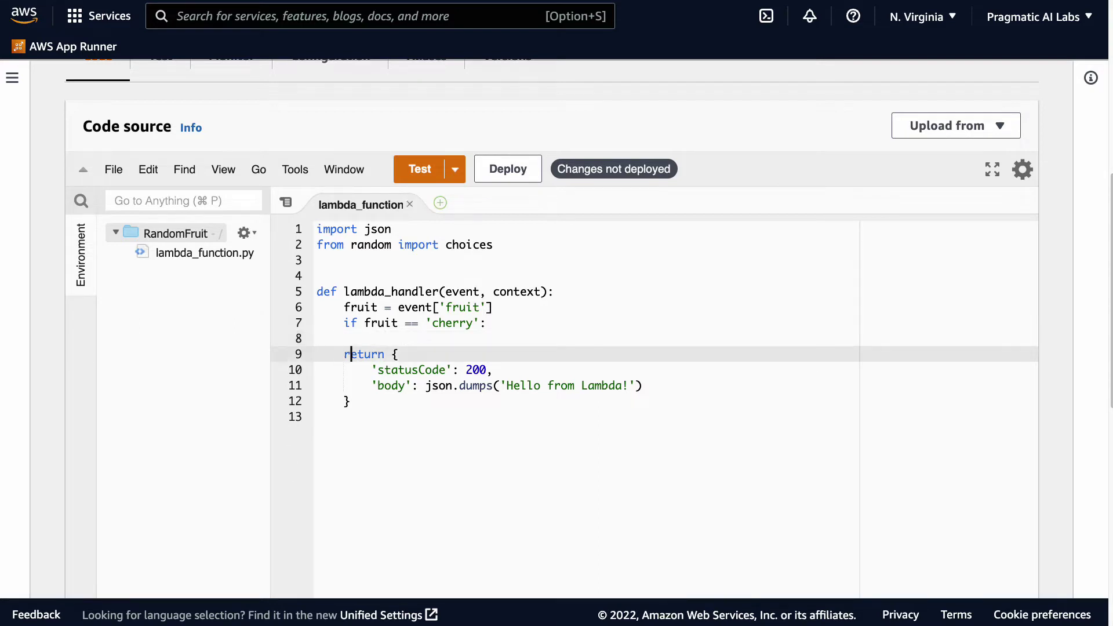
key(Up)
key(Delete)
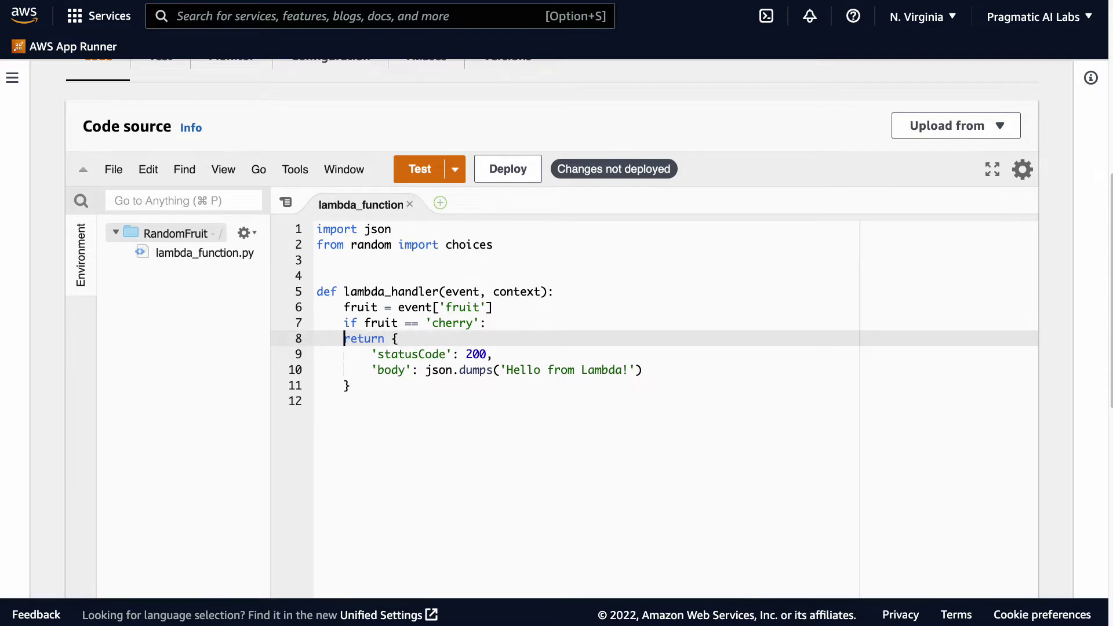
key(Tab)
key(Down)
key(Tab)
key(Down)
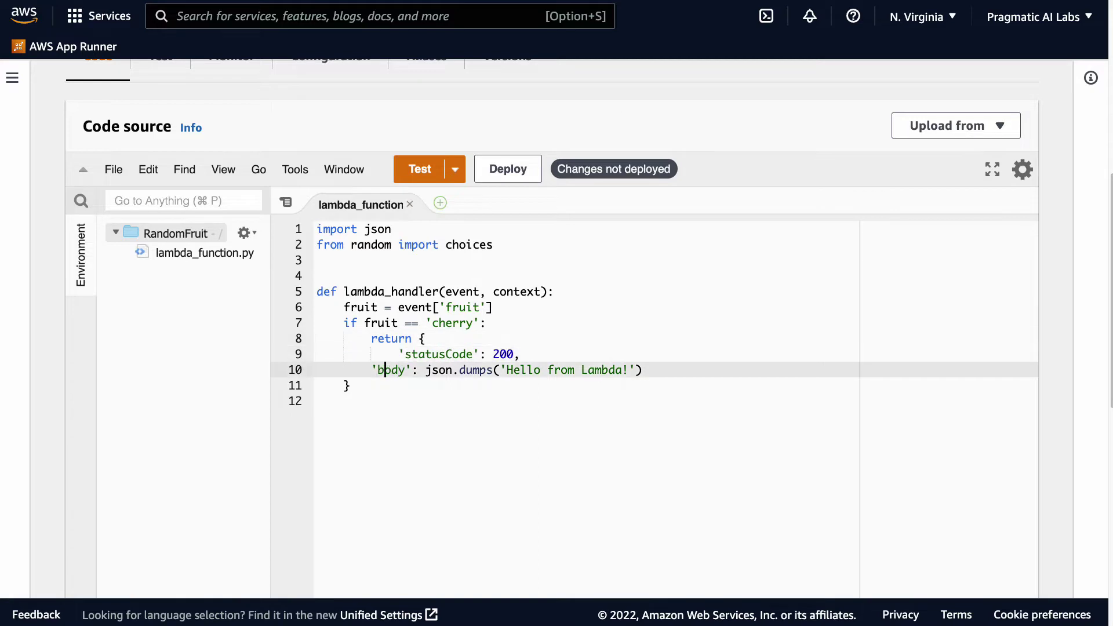
key(Tab)
key(Down)
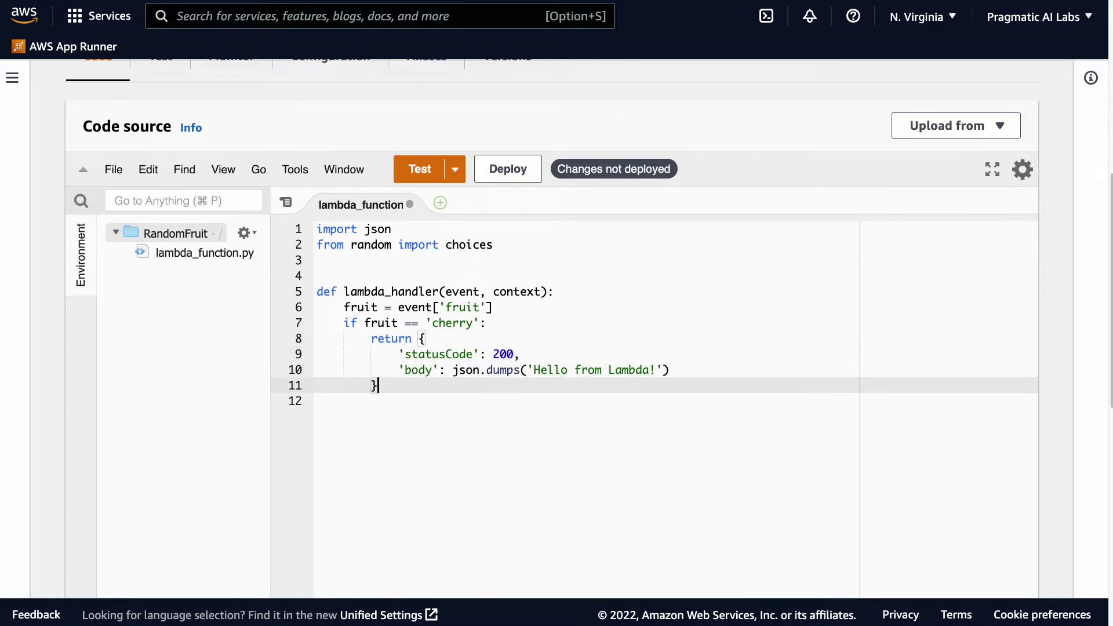
Replace the 'Hello from Lambda!' body with f'I love {fruit}'.
key(Up)
key(Up)
key(Right)
key(Right)
key(Right)
key(Right)
key(Right)
key(Right)
key(Right)
key(Right)
key(Right)
key(Right)
key(Right)
key(Right)
key(Down)
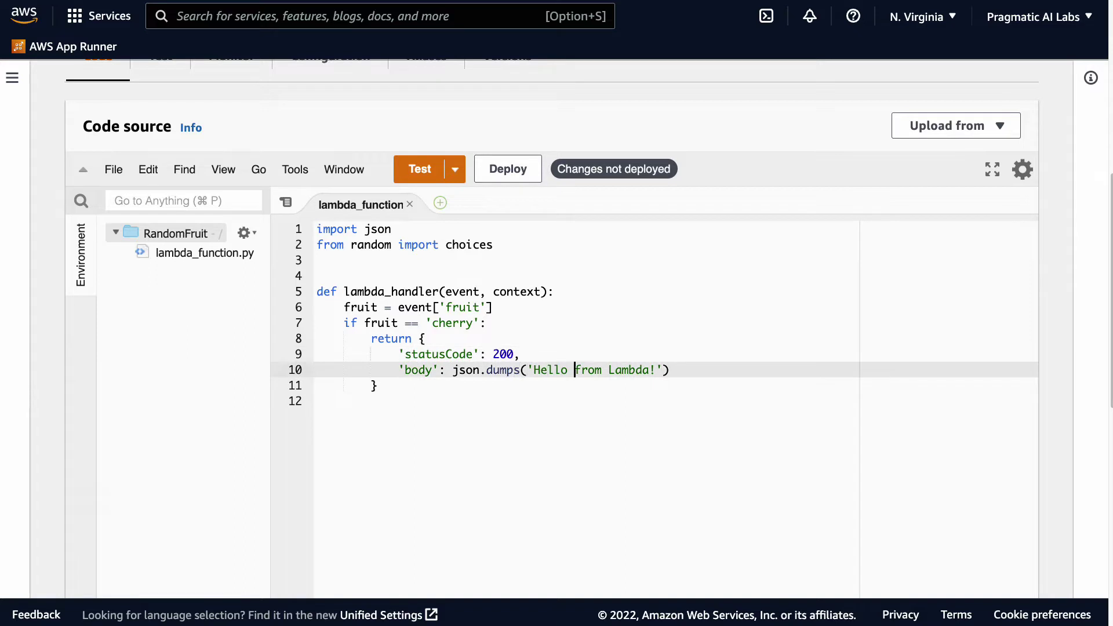
key(Right)
key(Right)
key(Right)
key(BackSpace)
key(BackSpace)
key(BackSpace)
key(BackSpace)
key(BackSpace)
key(BackSpace)
key(BackSpace)
key(BackSpace)
key(BackSpace)
key(BackSpace)
key(BackSpace)
key(BackSpace)
key(BackSpace)
key(super+s)
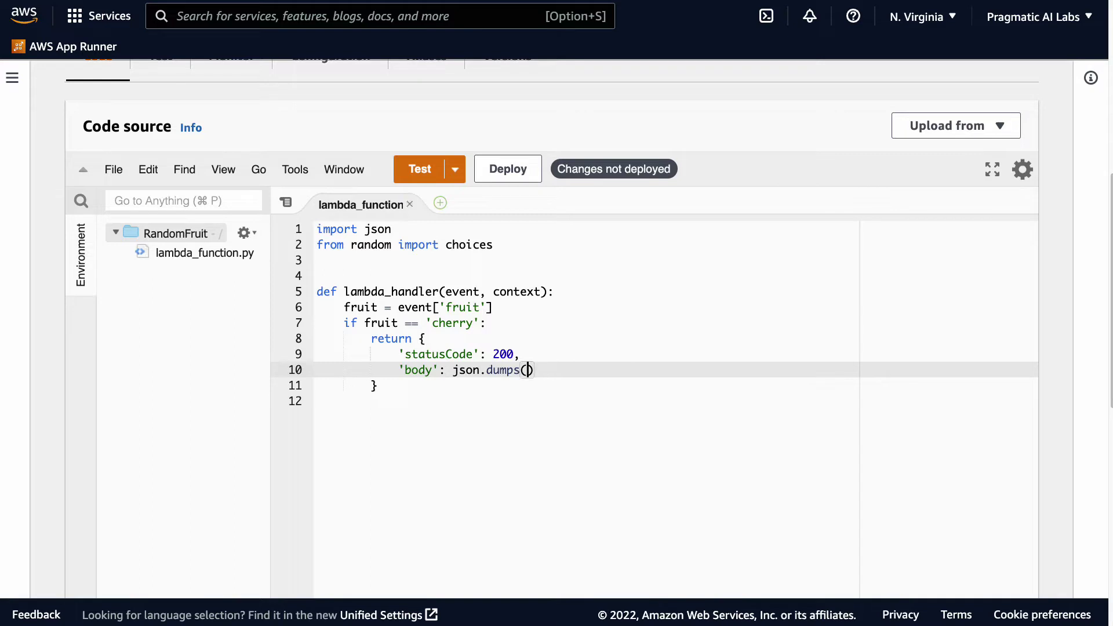
text(f)
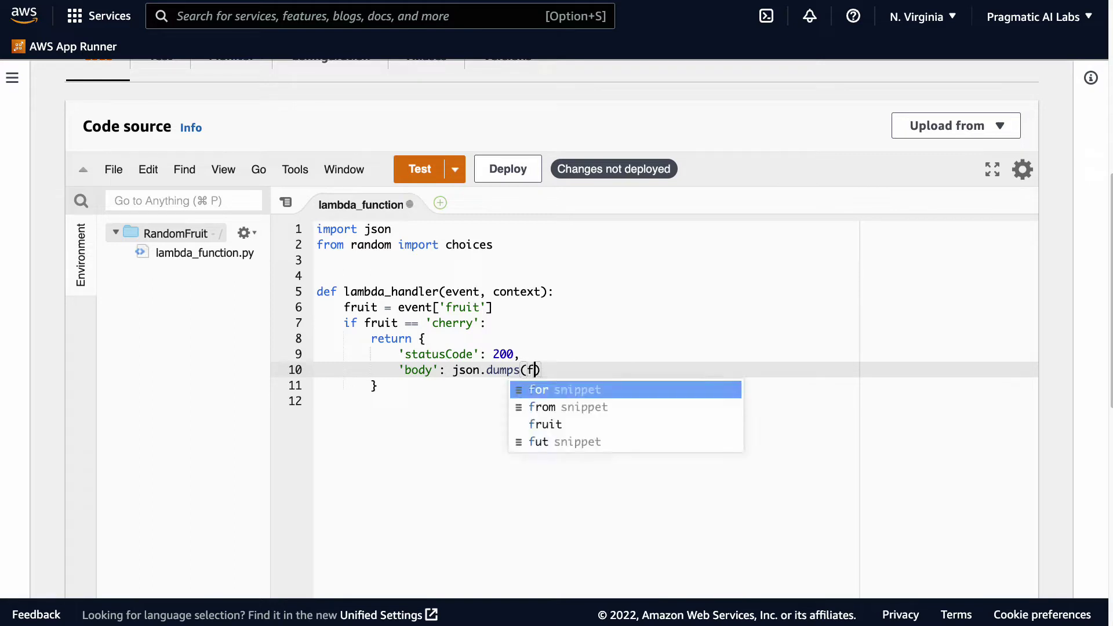
text(")
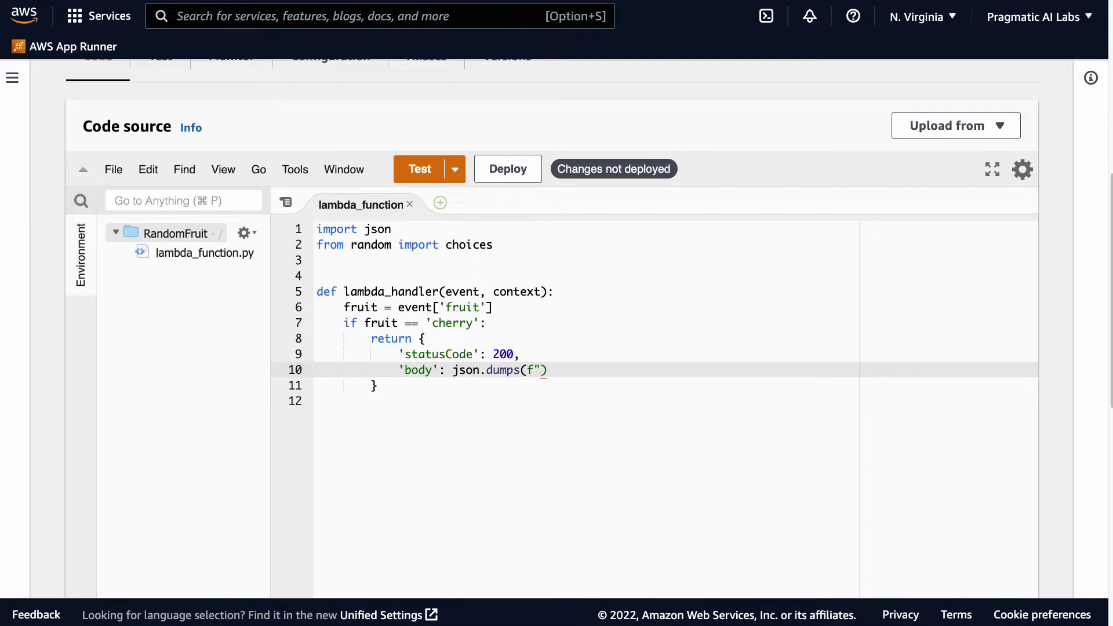
text(I love th)
key(BackSpace)
key(BackSpace)
text({)
text(fruit})
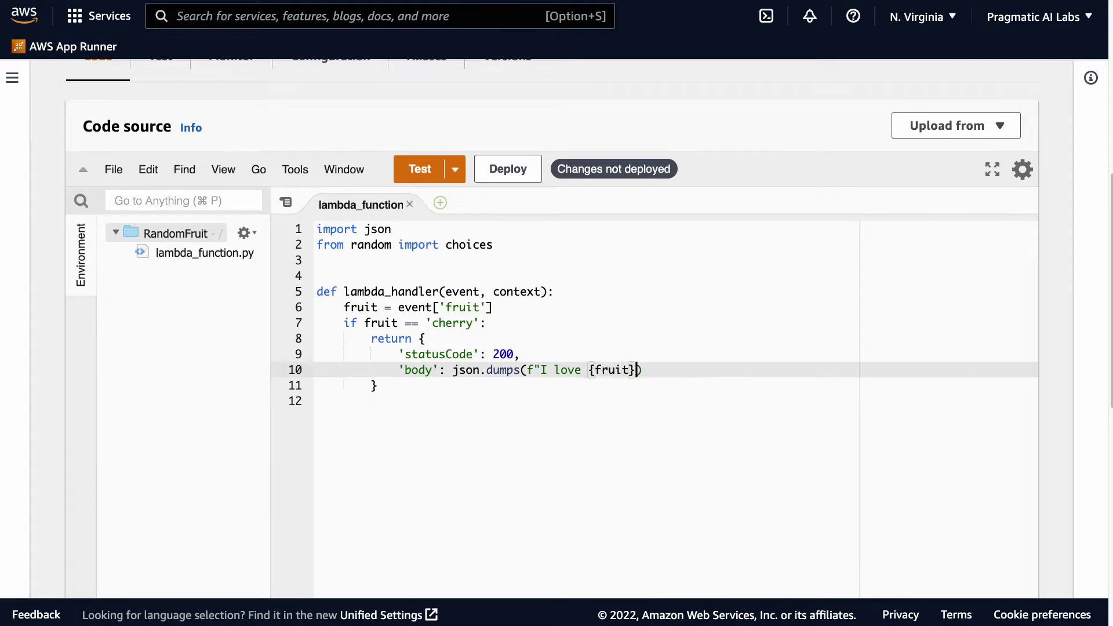
text(")
Swap the I love message's double quotes for single quotes.
key(Up)
key(Up)
key(Down)
key(Down)
key(Left)
key(Left)
key(Left)
key(Left)
key(Left)
key(Left)
key(Left)
key(Left)
key(BackSpace)
text(')
key(Right)
key(Right)
key(Right)
key(Right)
key(Right)
key(Right)
key(Right)
key(Right)
key(Right)
key(Right)
key(Right)
key(Right)
key(Right)
key(Right)
key(BackSpace)
text(')
key(Right)
Paste a copy of the cherry return dictionary as the fallback return after the branch.
key(Down)
key(Return)
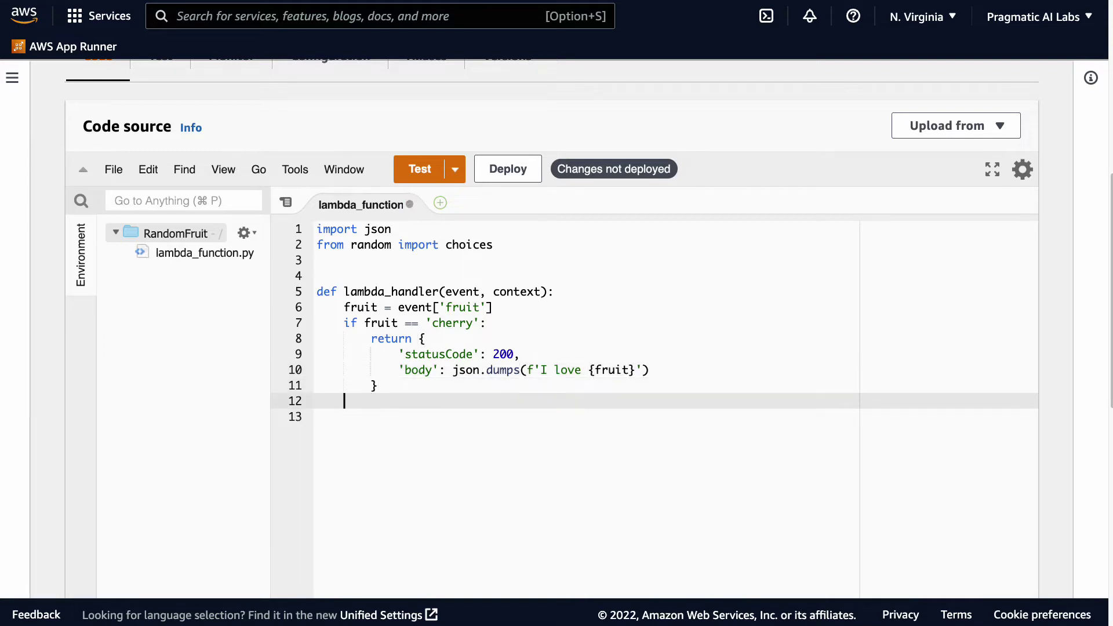
key(ctrl+s)
text(return)
drag(424, 338, 450, 383)
key(ctrl+c)
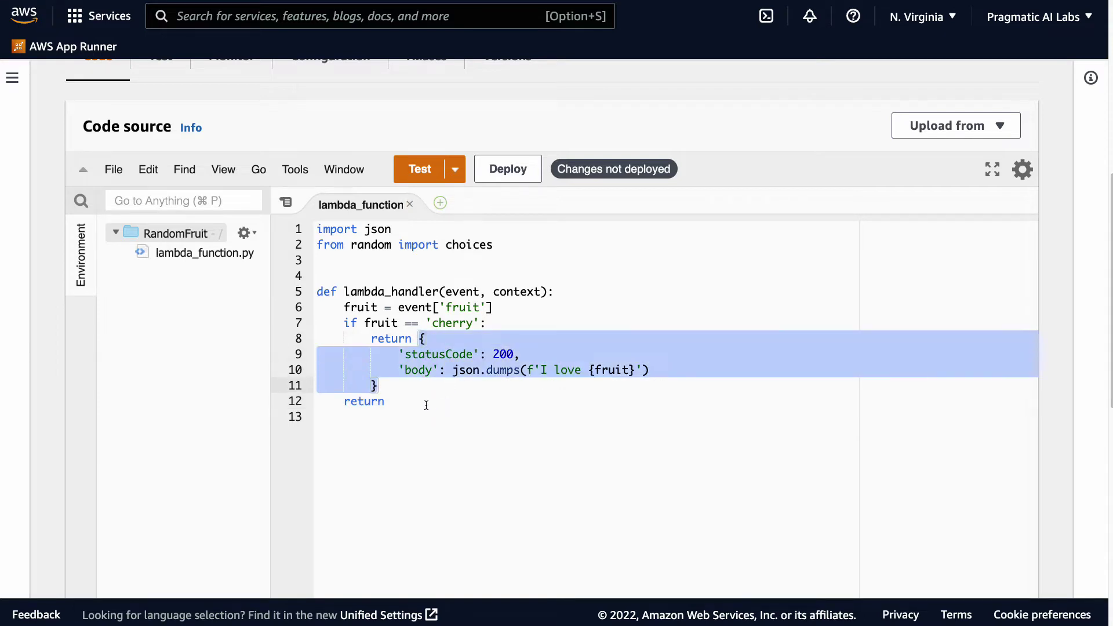
click(420, 403)
key(ctrl+v)
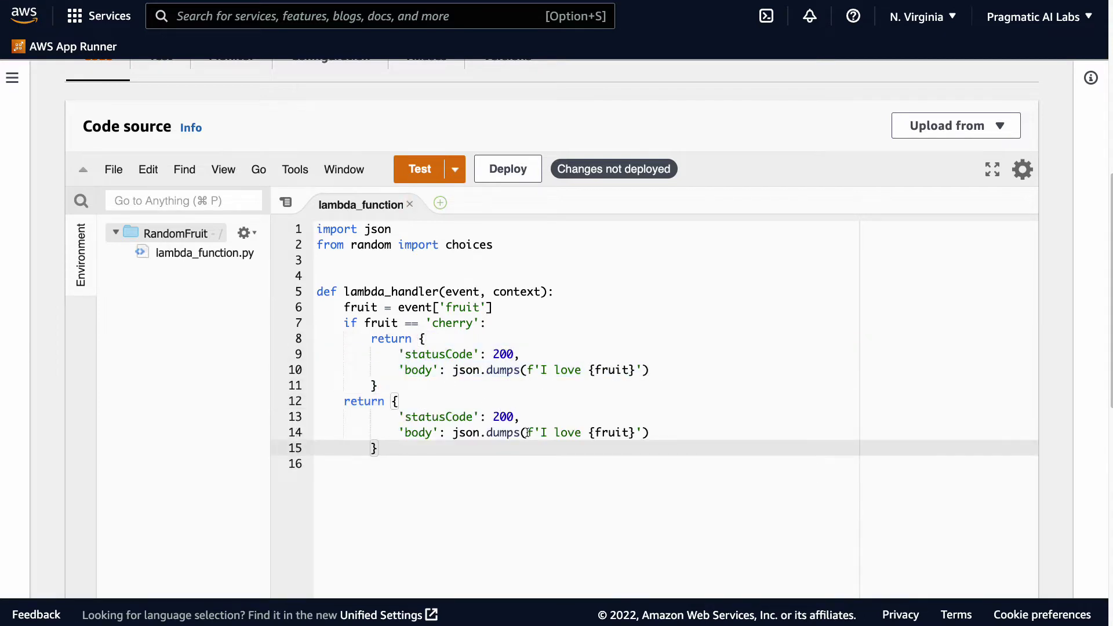
Change the fallback message to the f-string "No thanks, I don't like {fruit}".
drag(632, 433, 545, 432)
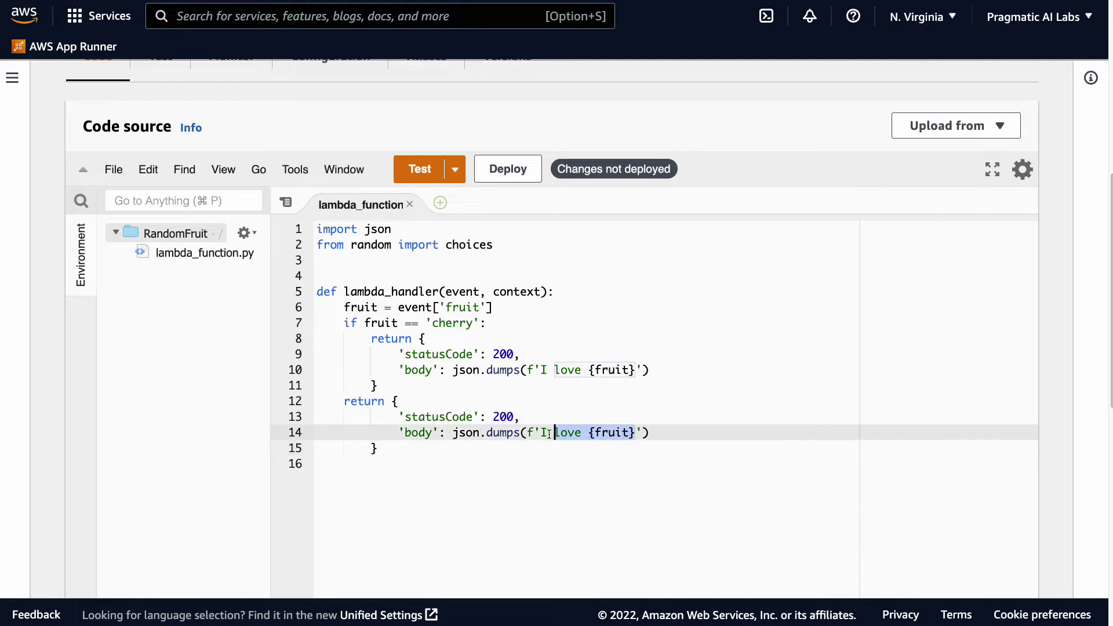
key(BackSpace)
key(BackSpace)
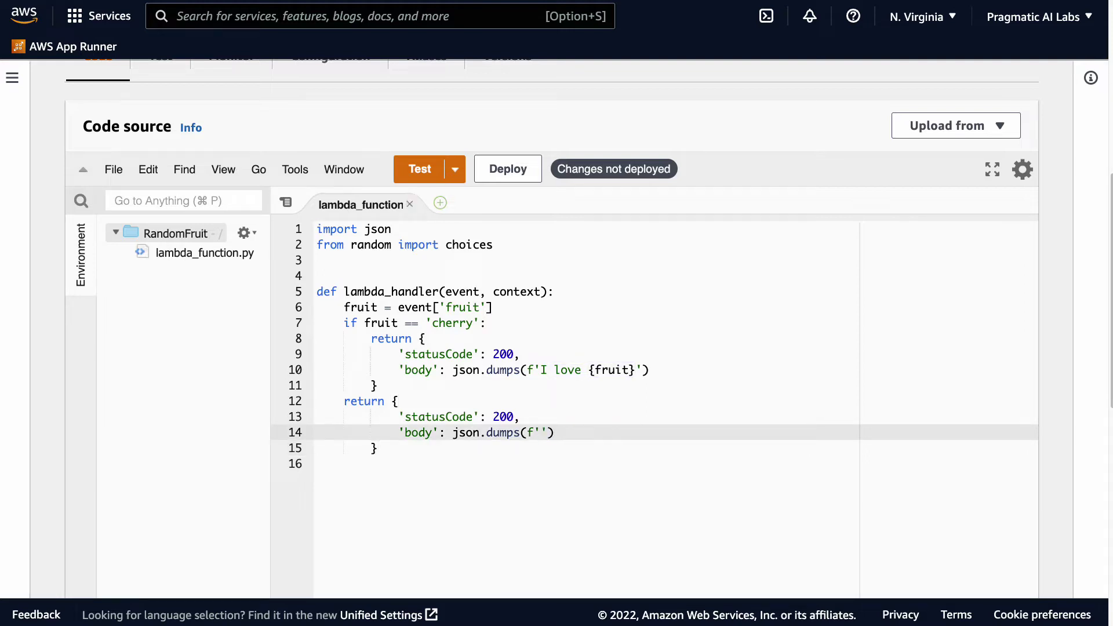
key(Left)
key(BackSpace)
key(Right)
text(No than)
key(Left)
key(Left)
key(Left)
key(Left)
key(Left)
key(Left)
text(f)
key(Right)
key(Right)
key(Right)
key(Right)
key(Right)
key(Right)
text(ks, I)
key(ctrl+s)
text(don't like)
key(ctrl+s)
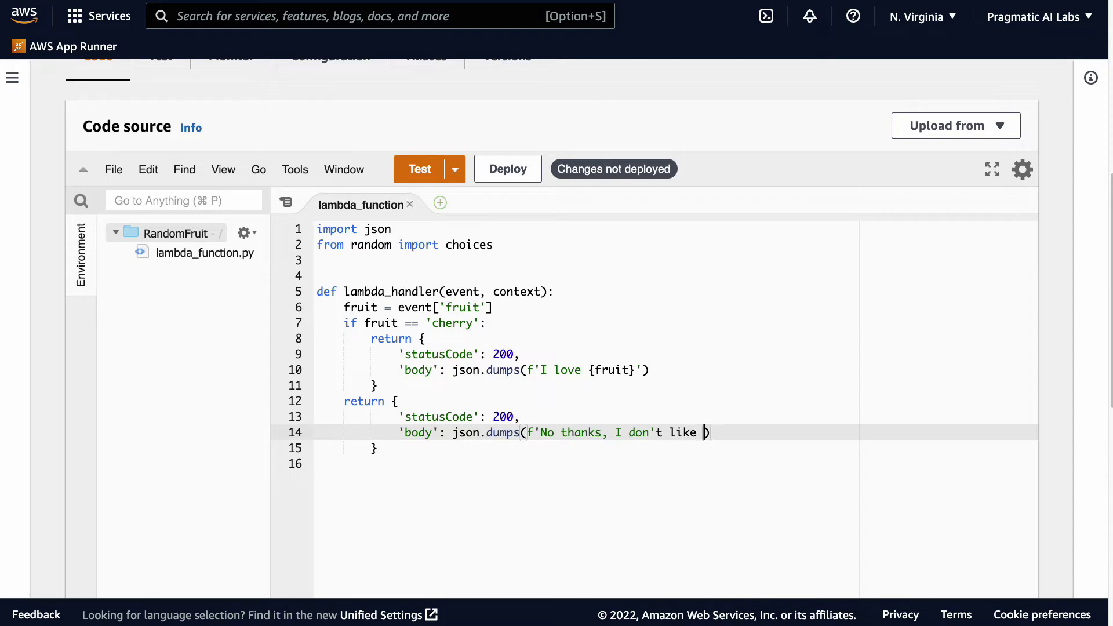
Switch the fallback message to double quotes and remove the space before the parenthesis.
key(Left)
key(Left)
key(Left)
key(Left)
key(Left)
key(Left)
key(Left)
key(Left)
key(Left)
key(BackSpace)
text(")
key(Right)
key(Right)
key(Right)
key(Right)
key(Right)
key(Right)
key(Right)
key(Right)
key(Right)
text({f)
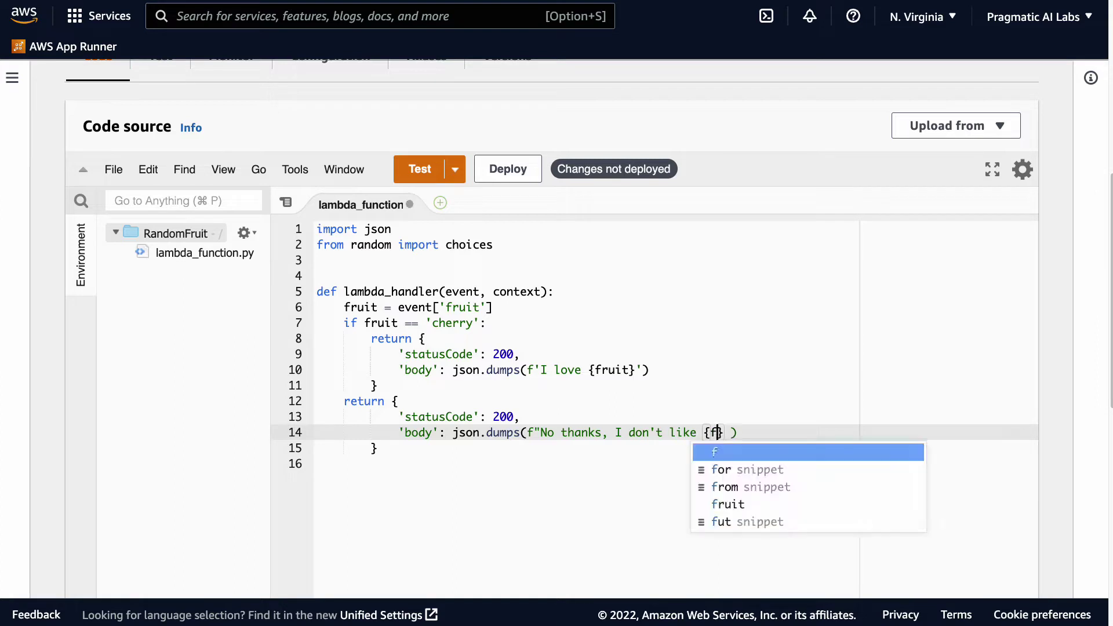
text(ruit})
key(Delete)
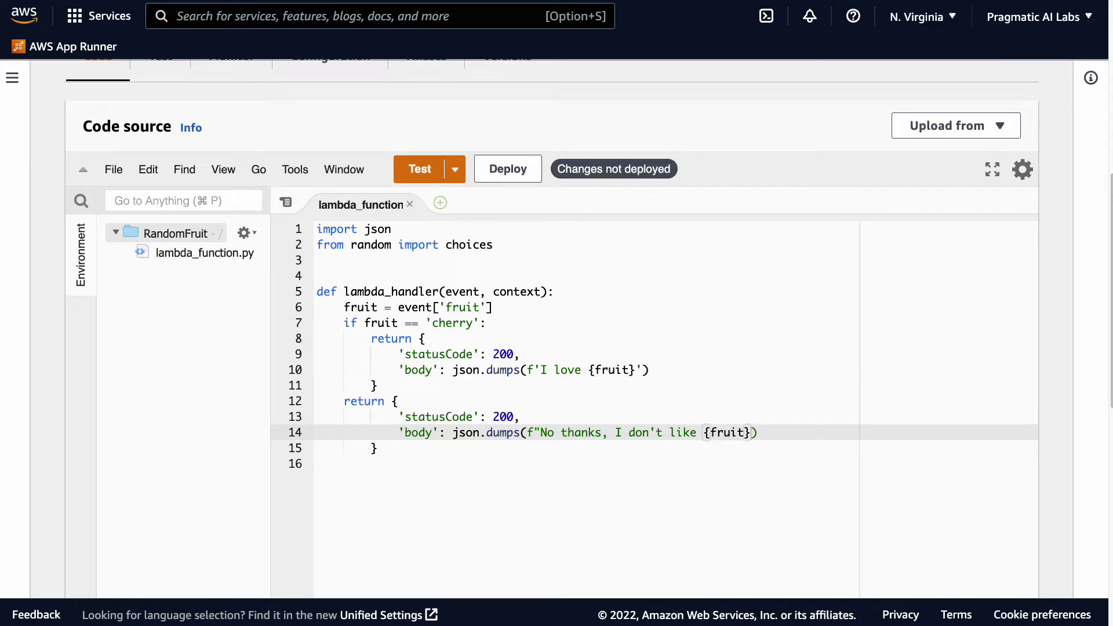
text(")
key(super+s)
key(Up)
key(Up)
key(Up)
key(Up)
key(Up)
key(Up)
key(Up)
key(Up)
key(Up)
Review the handler from its definition through the cherry check and fallback response.
key(Left)
key(Left)
key(Left)
key(Left)
key(Left)
key(Left)
key(Left)
key(Left)
key(Down)
key(Down)
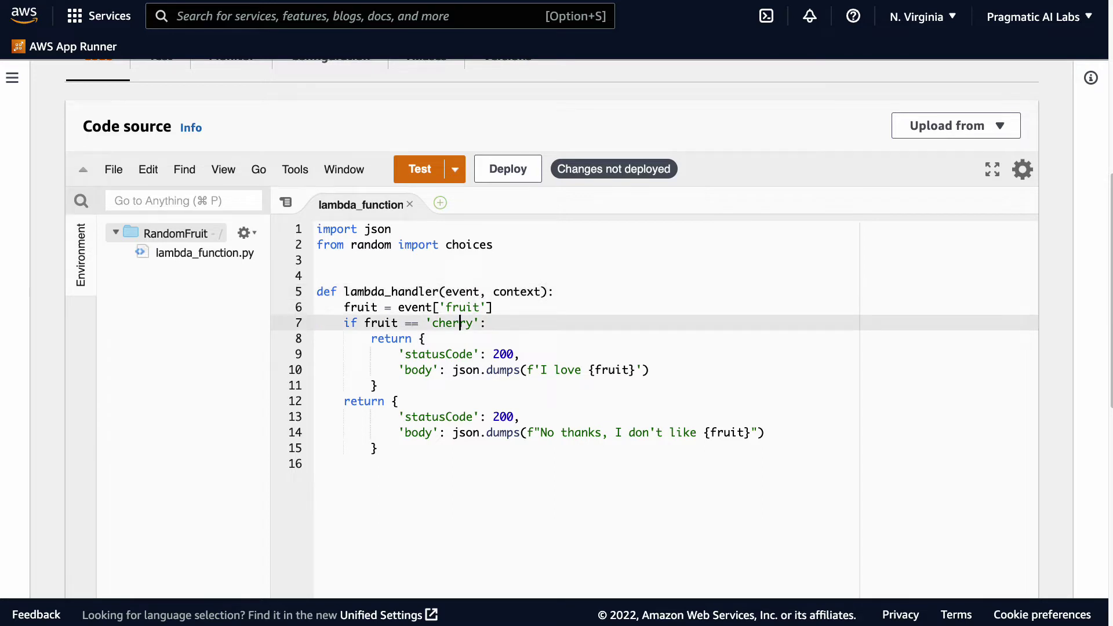
key(Down)
key(Down)
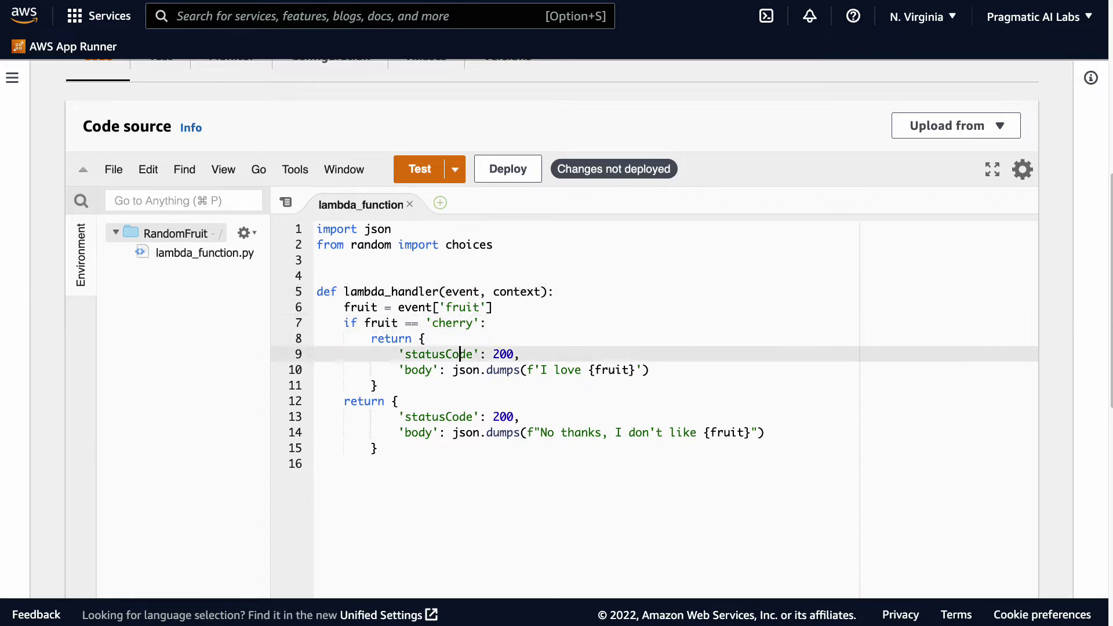
key(Down)
key(Down)
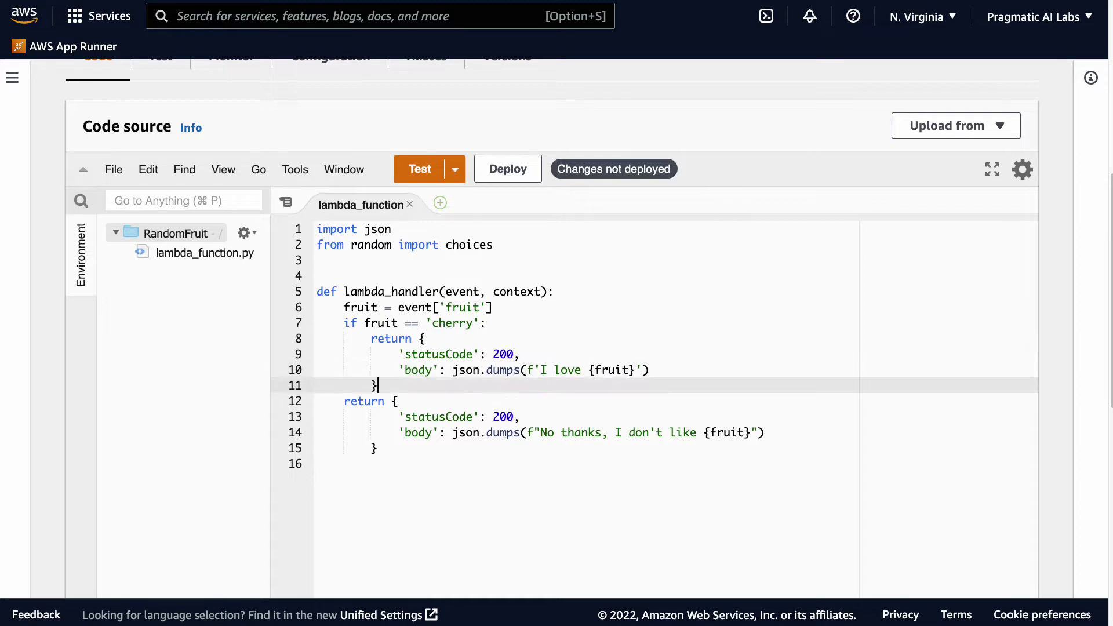
key(Down)
key(Down)
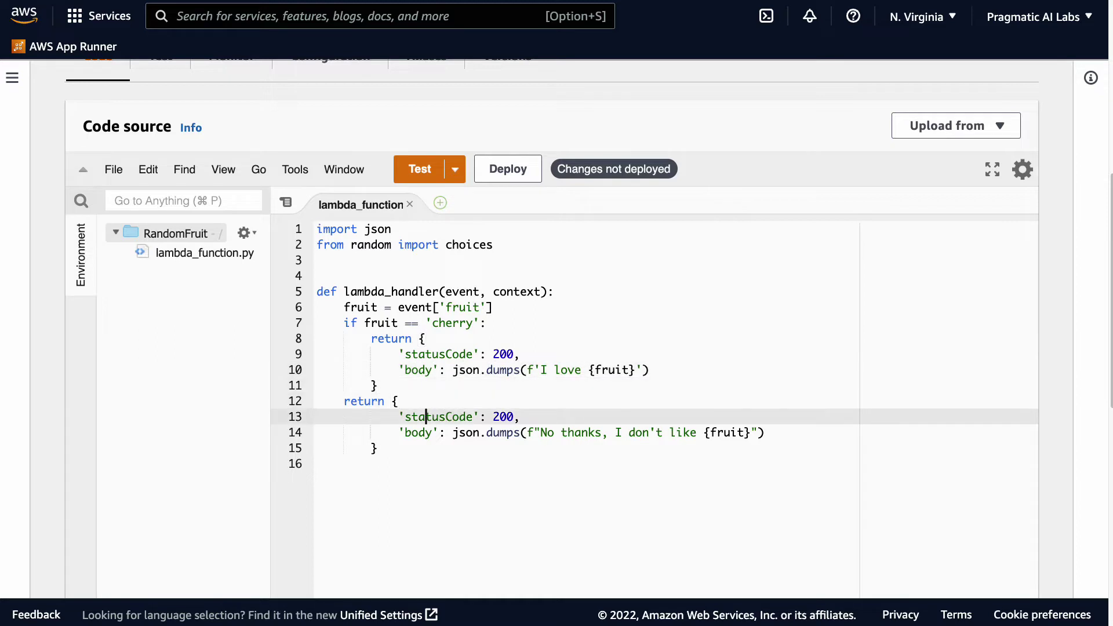
key(Left)
key(Up)
key(Home)
key(Right)
key(Right)
key(Right)
key(Down)
Deploy the RandomFruit code, then open and cancel the test event setup.
click(503, 175)
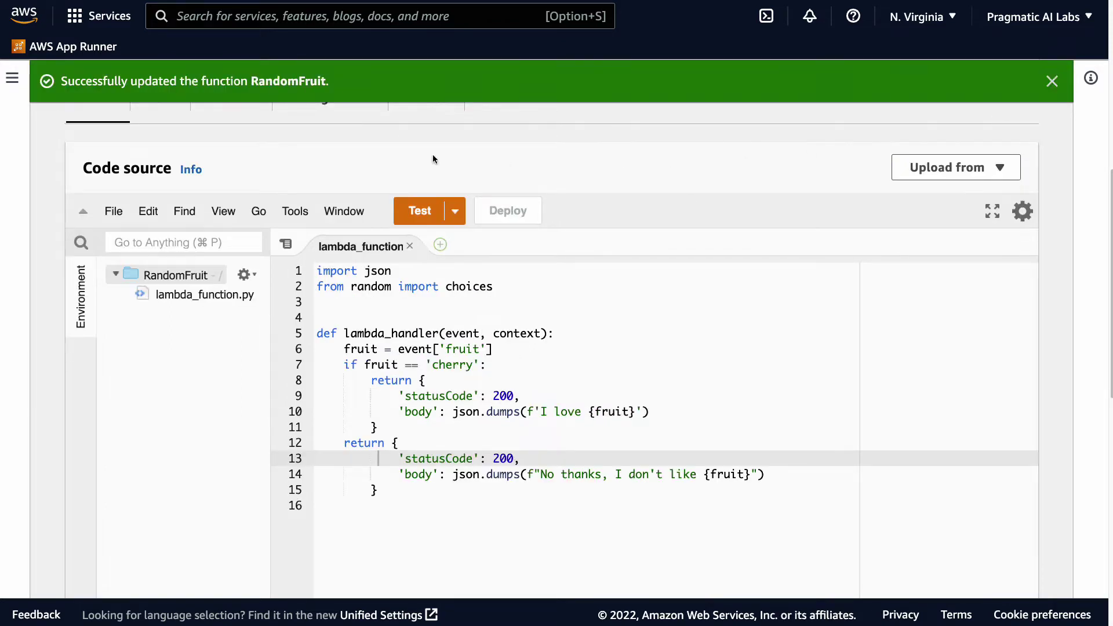
click(424, 210)
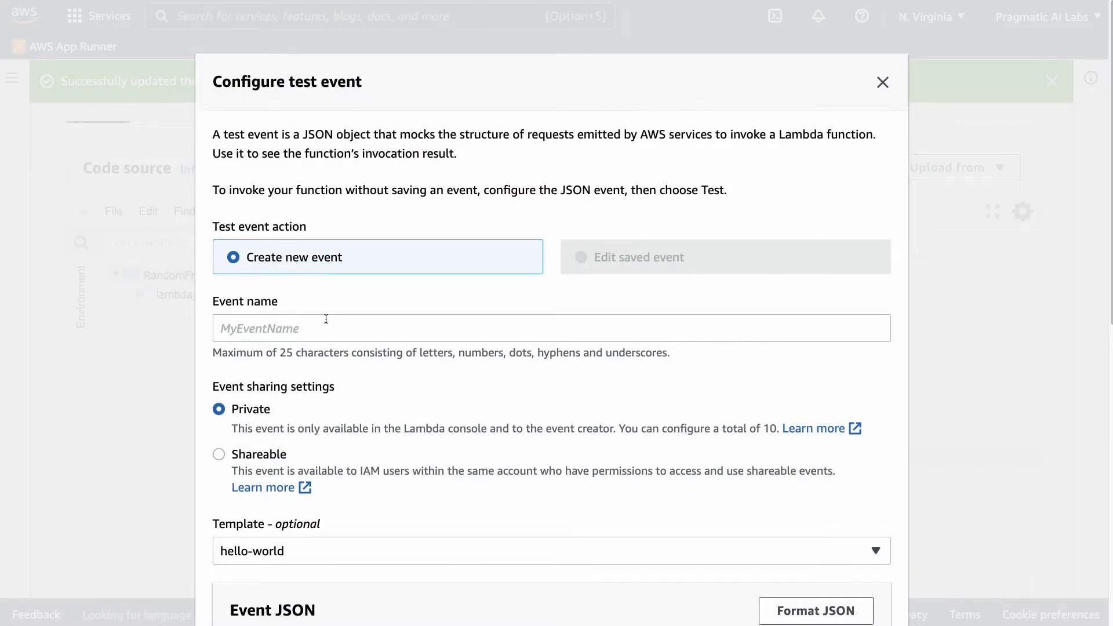
scroll(300, 287, down, 2)
click(296, 229)
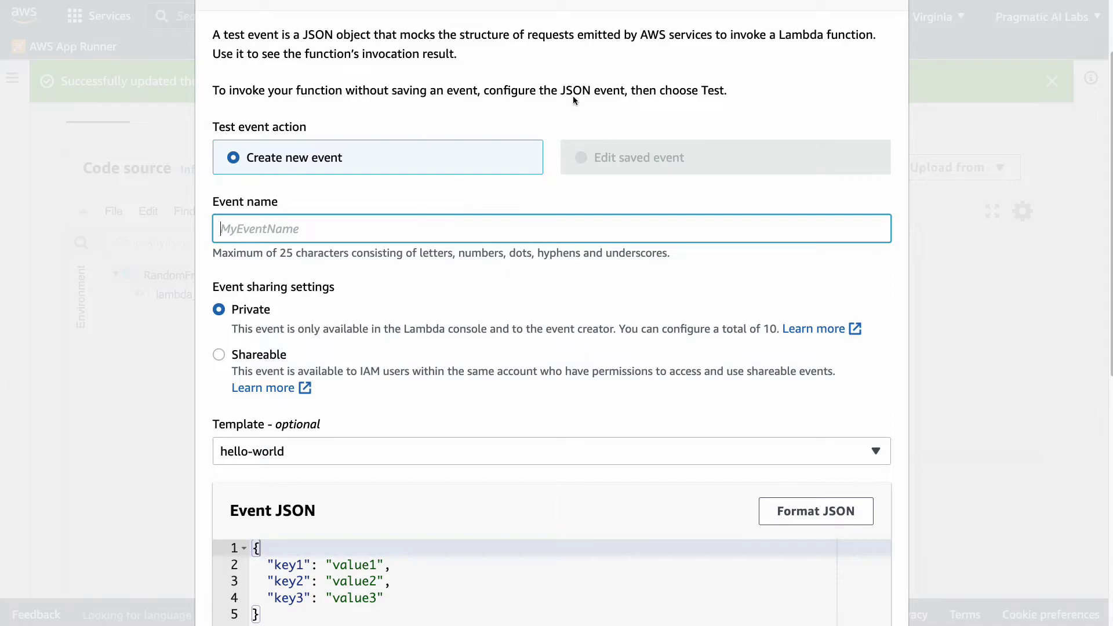
scroll(618, 127, up, 3)
click(880, 83)
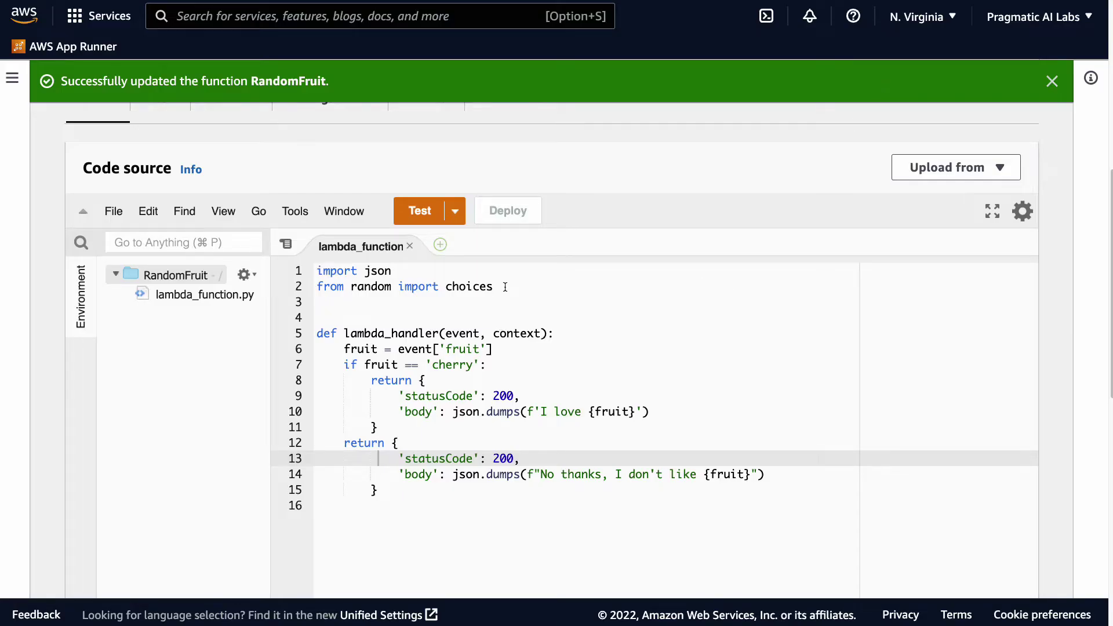
Delete the unused 'from random import choices' line and extra blank lines.
drag(504, 286, 319, 286)
key(BackSpace)
key(Down)
key(Down)
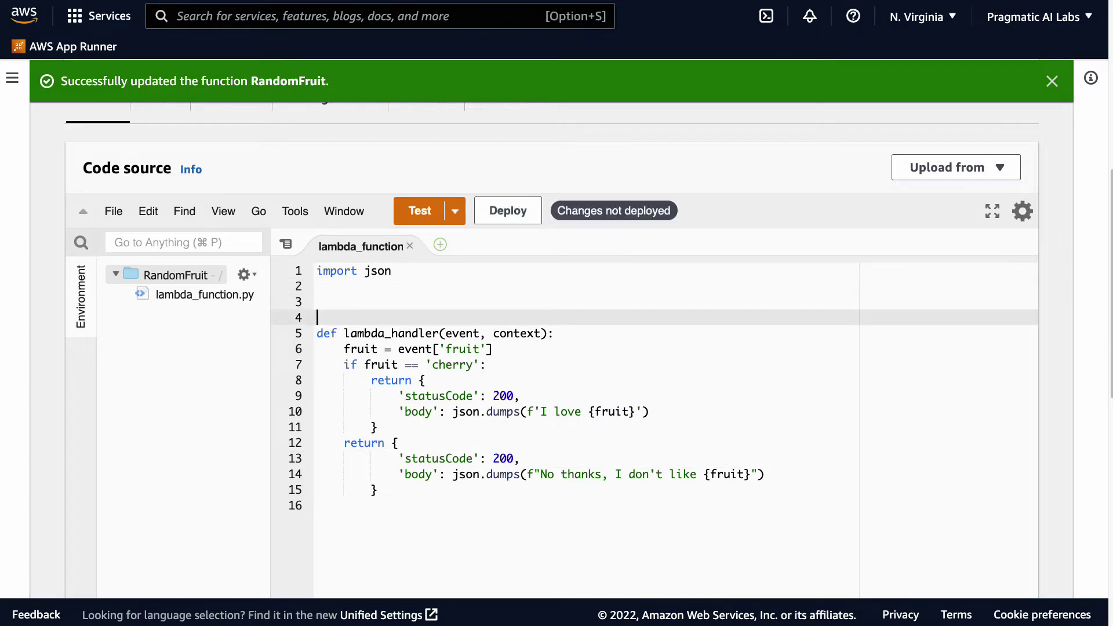
key(BackSpace)
key(BackSpace)
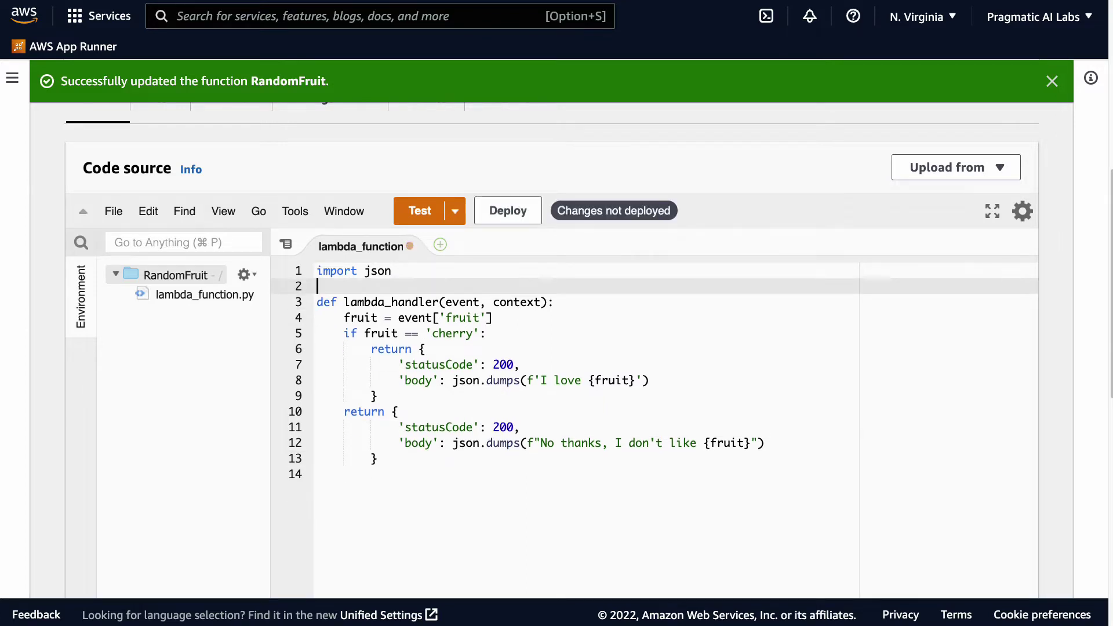
Deploy the import-free code and start editing the sample test event JSON.
click(508, 210)
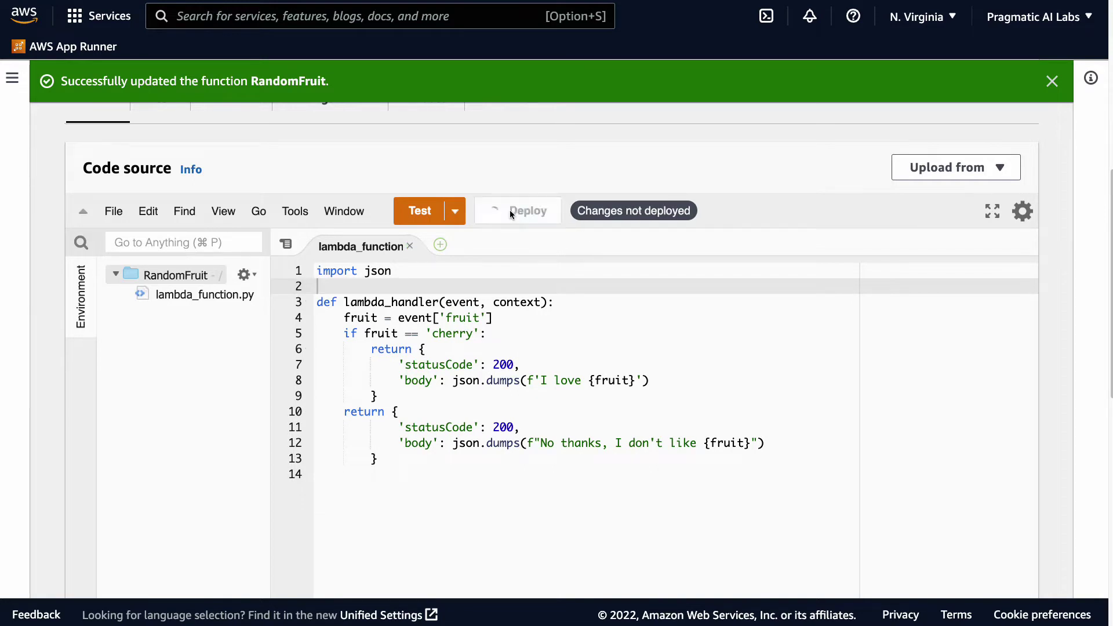
click(423, 212)
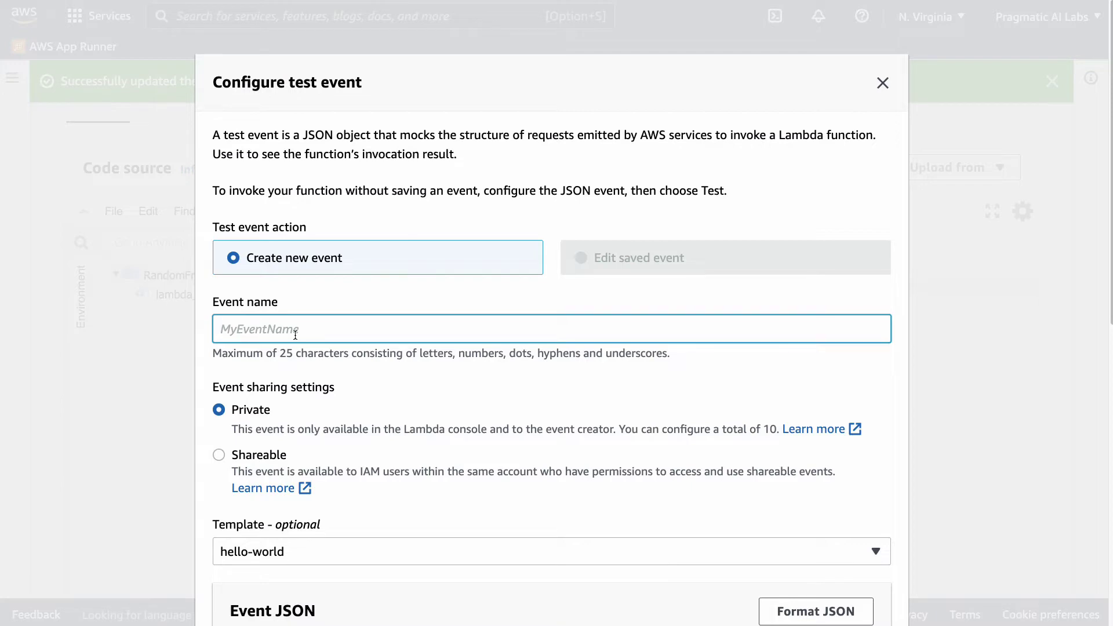
text(Cherry)
scroll(545, 345, down, 3)
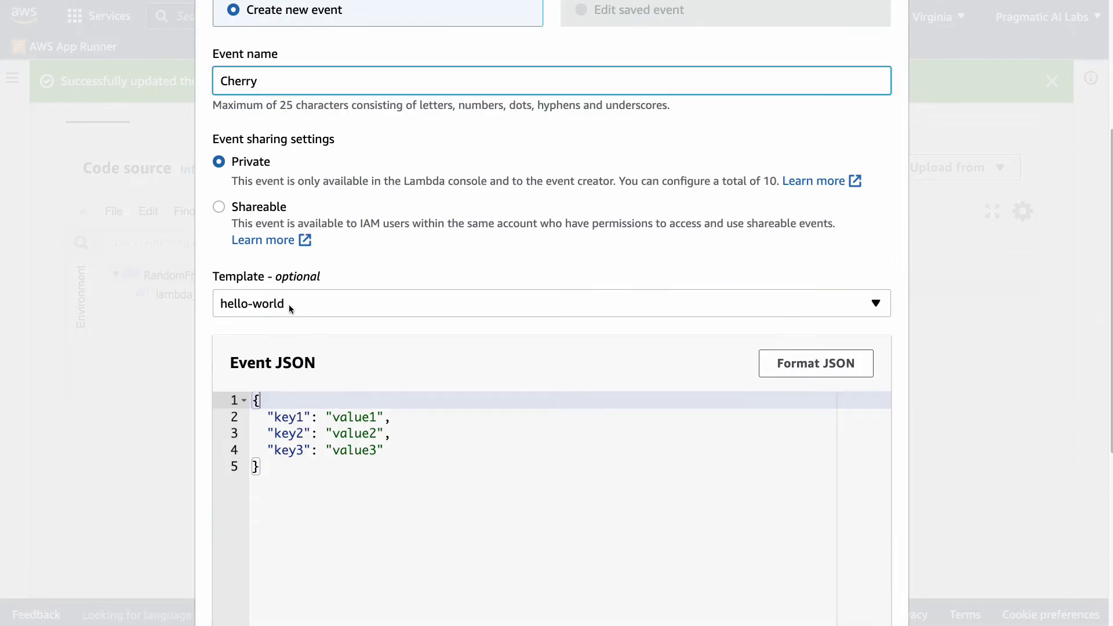
drag(386, 451, 229, 419)
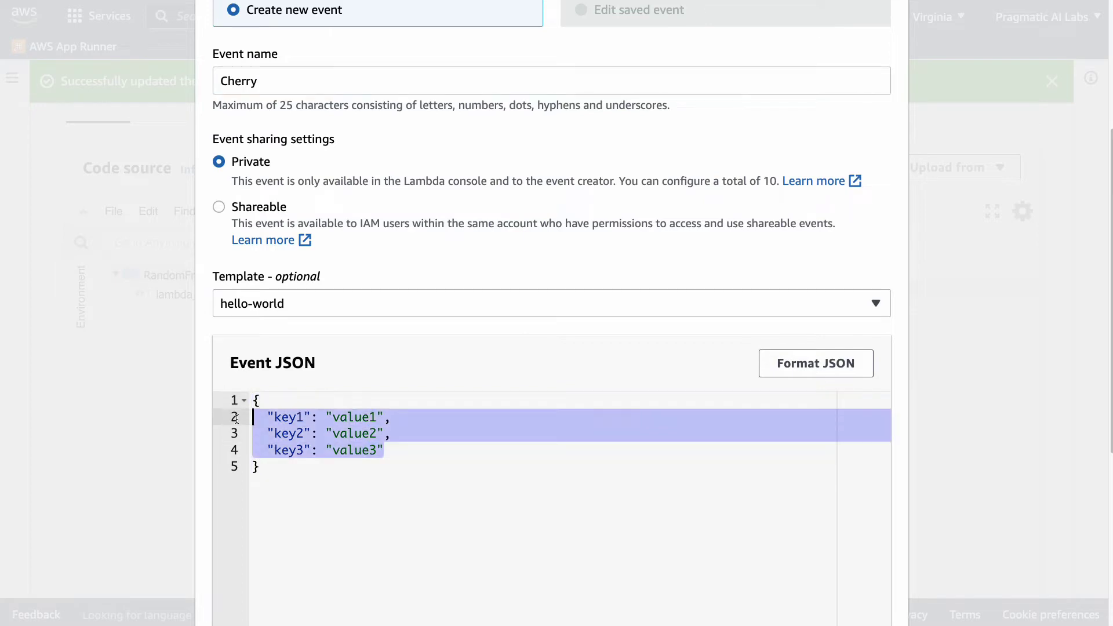
key(BackSpace)
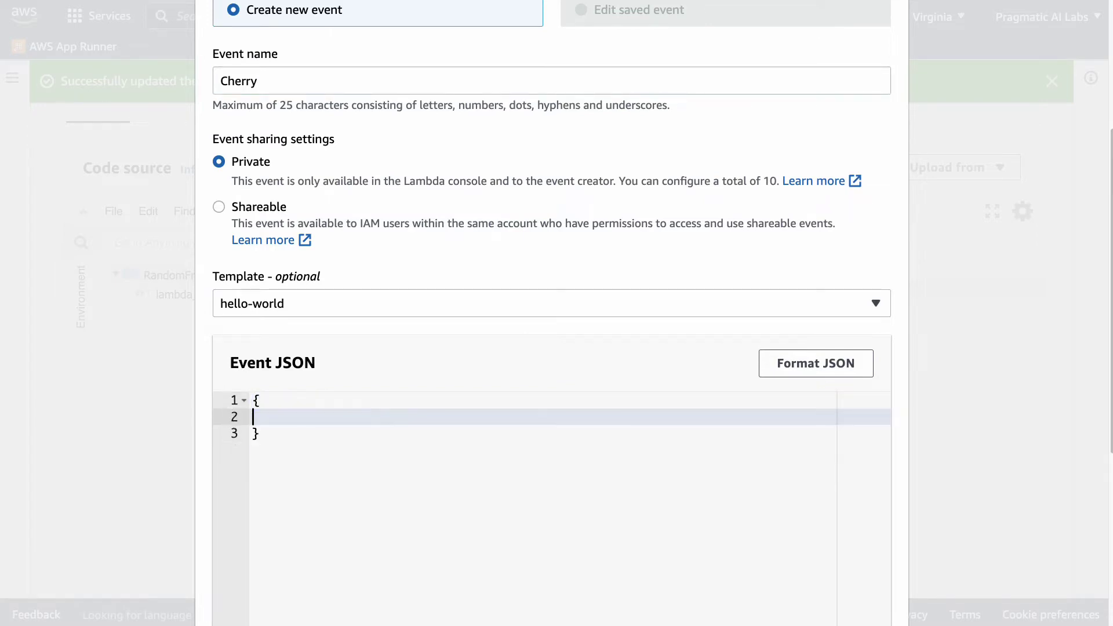
key(ctrl+z)
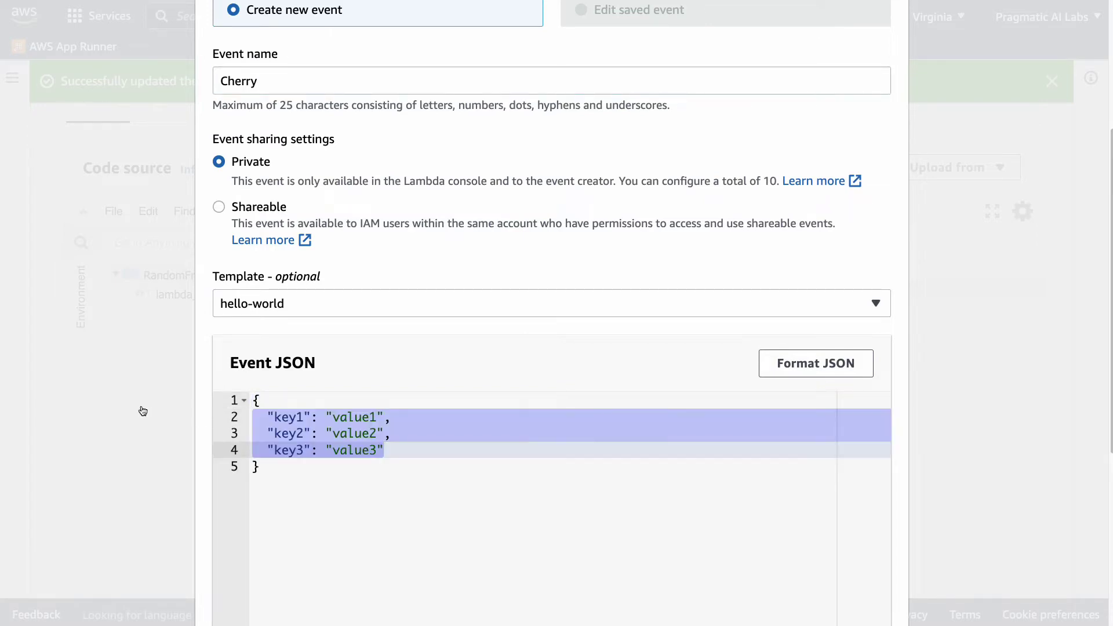
click(319, 450)
Reduce the event JSON to {"fruit": "cherry"} and save it as the Cherry test event.
drag(258, 432, 396, 450)
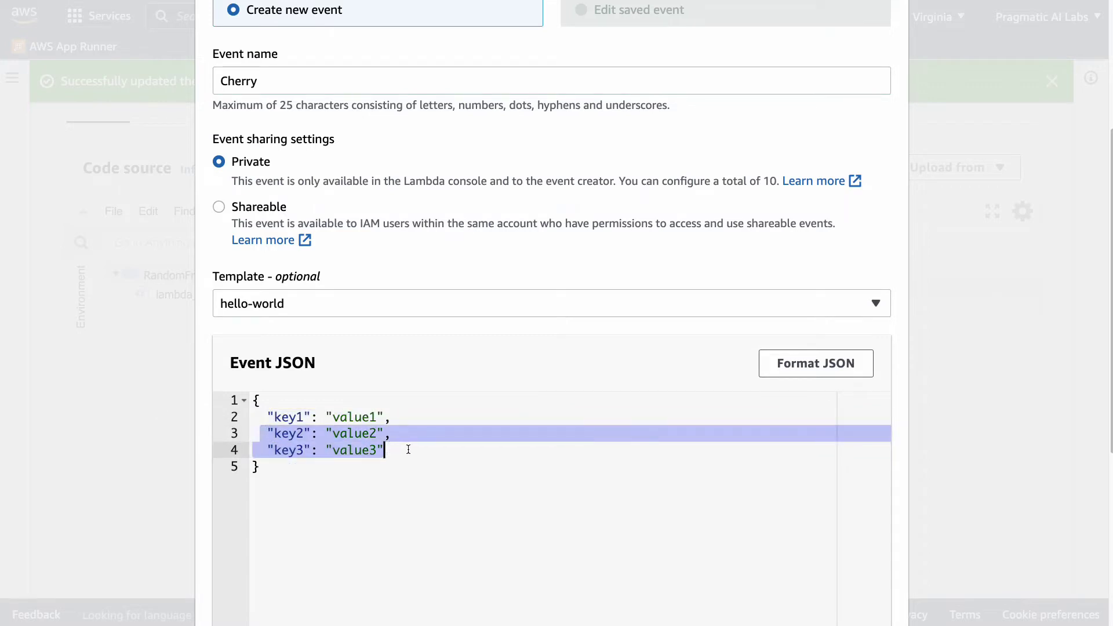
key(BackSpace)
key(BackSpace)
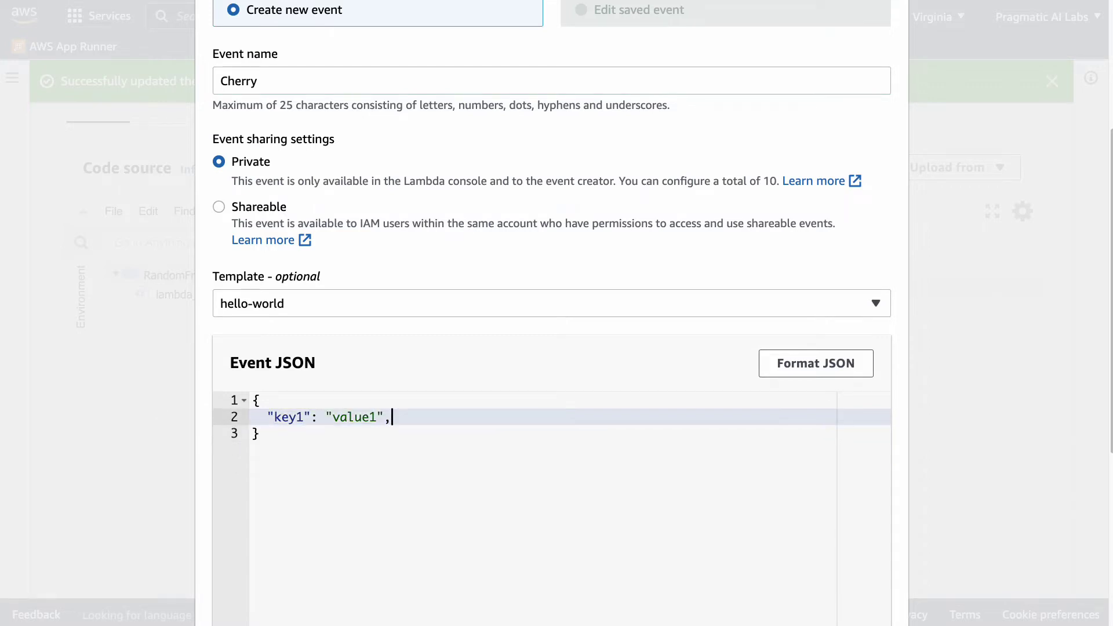
key(Left)
key(Left)
key(BackSpace)
key(BackSpace)
key(BackSpace)
key(BackSpace)
key(BackSpace)
key(BackSpace)
text(cherry)
key(Right)
key(Delete)
click(254, 434)
key(Up)
key(Right)
key(Right)
key(Right)
key(Right)
key(Right)
key(Right)
key(Right)
key(BackSpace)
key(BackSpace)
key(BackSpace)
key(BackSpace)
text(fruit)
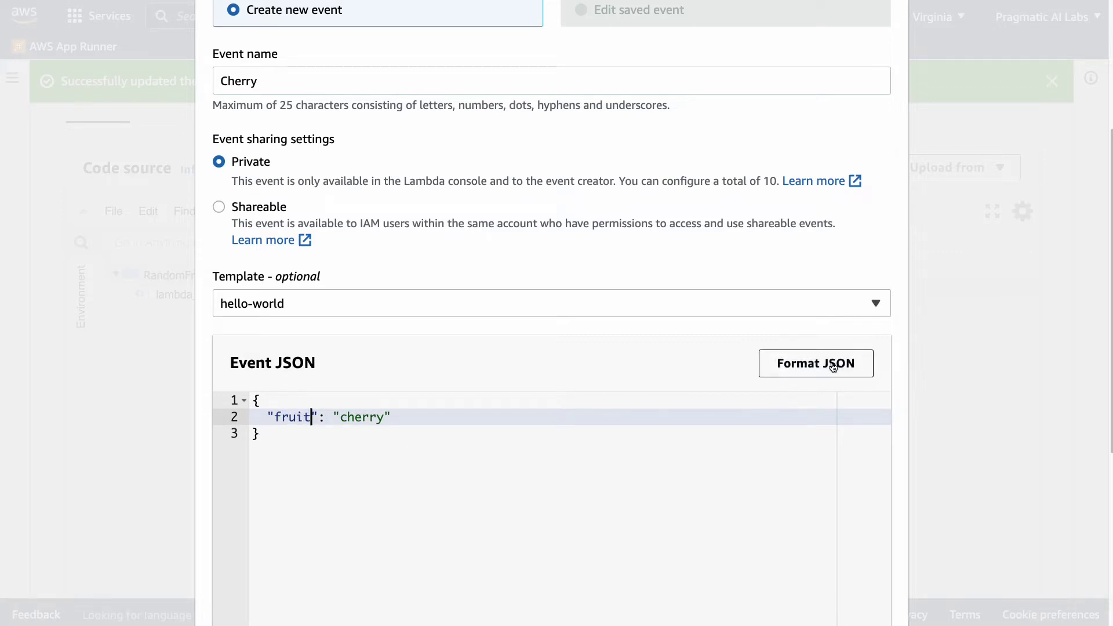
scroll(846, 426, down, 3)
scroll(847, 426, down, 2)
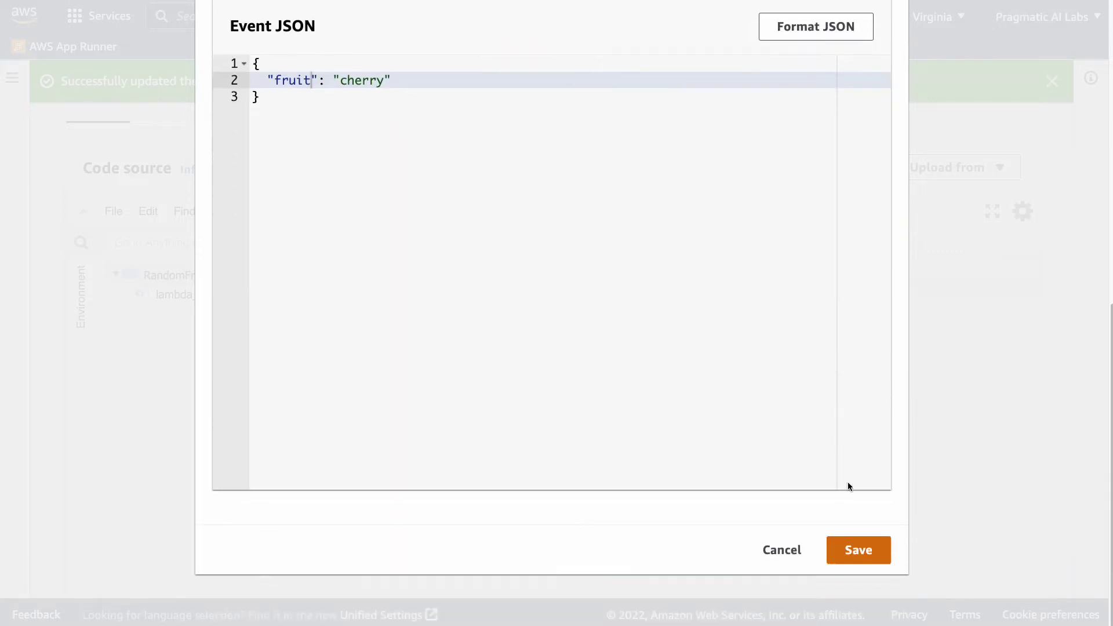
click(858, 545)
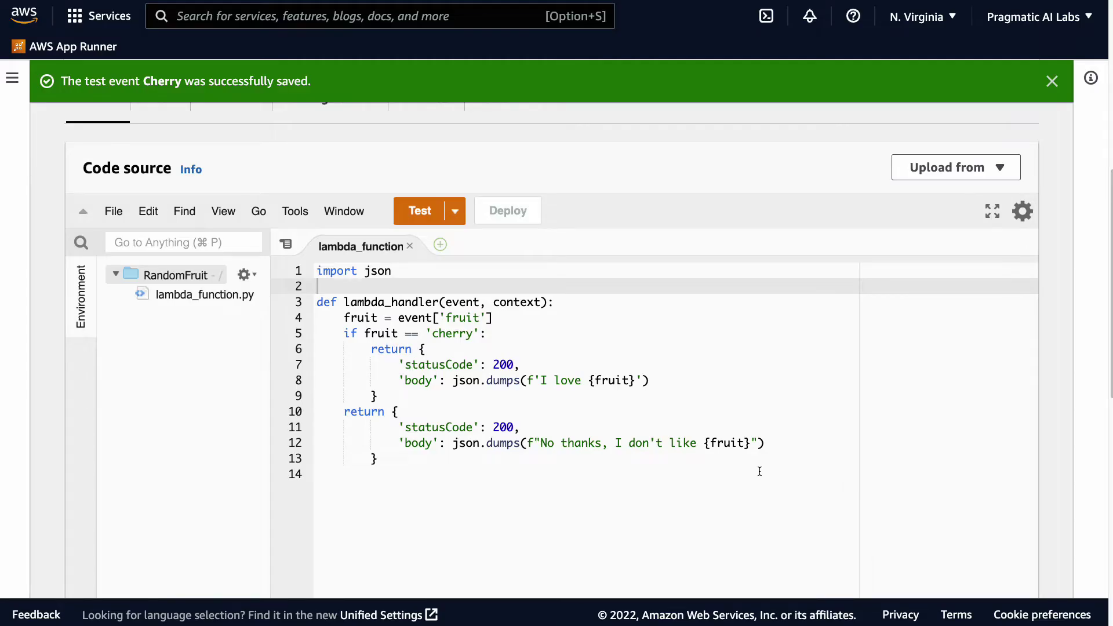
Add a print line logging {event} above the cherry check and deploy RandomFruit.
drag(524, 380, 654, 381)
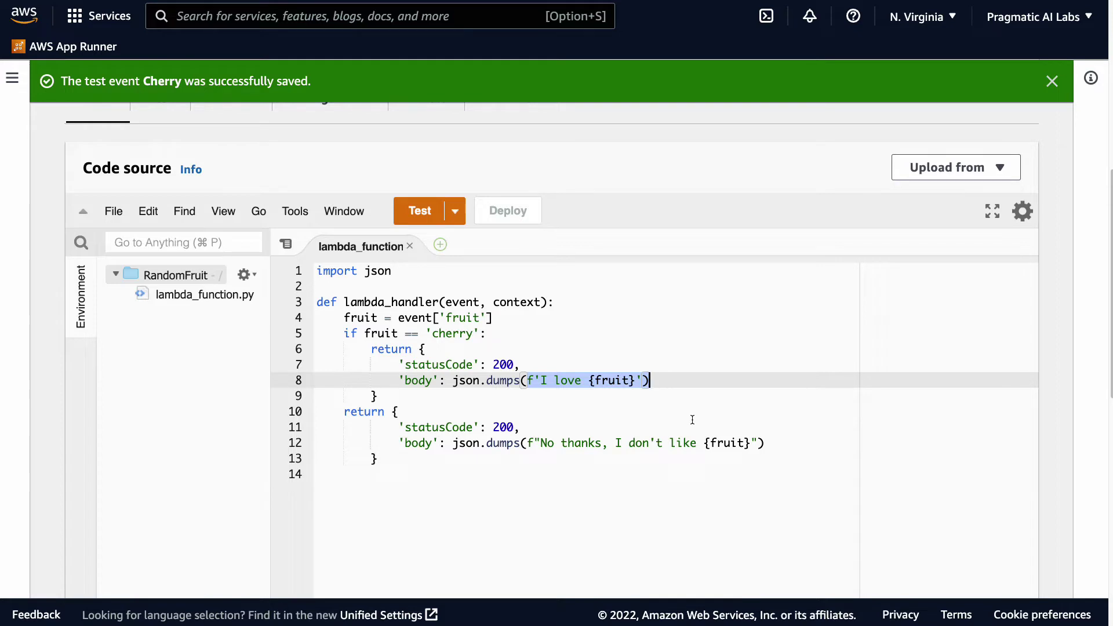
click(375, 349)
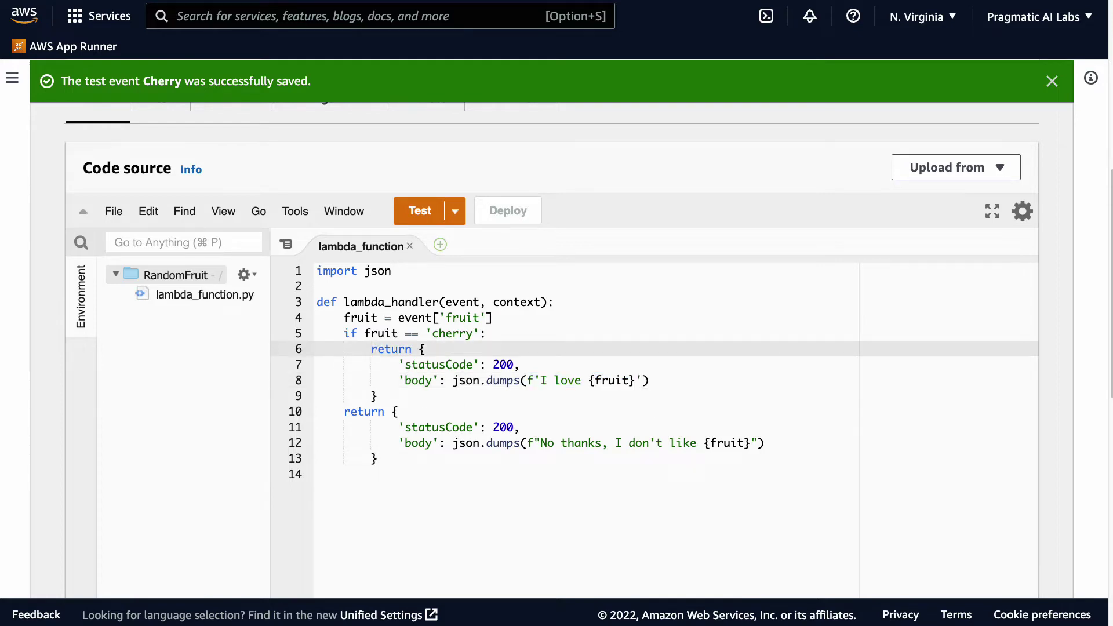
key(Up)
key(Left)
key(Left)
key(Left)
key(Return)
key(Up)
text(print(f)
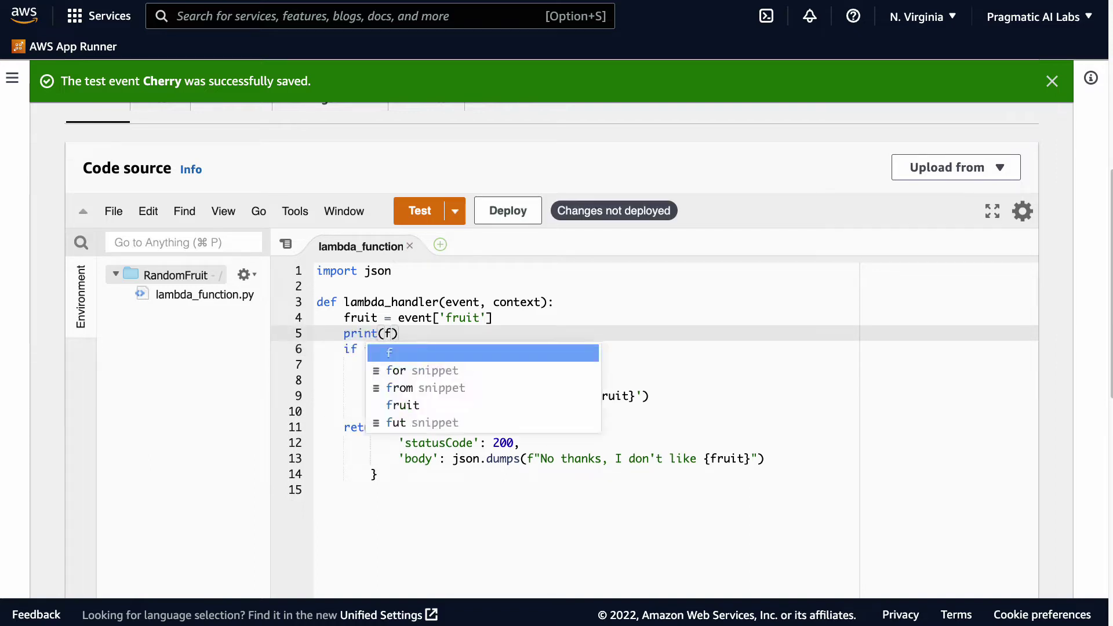
text(")
text(")
text(This )
text(is t)
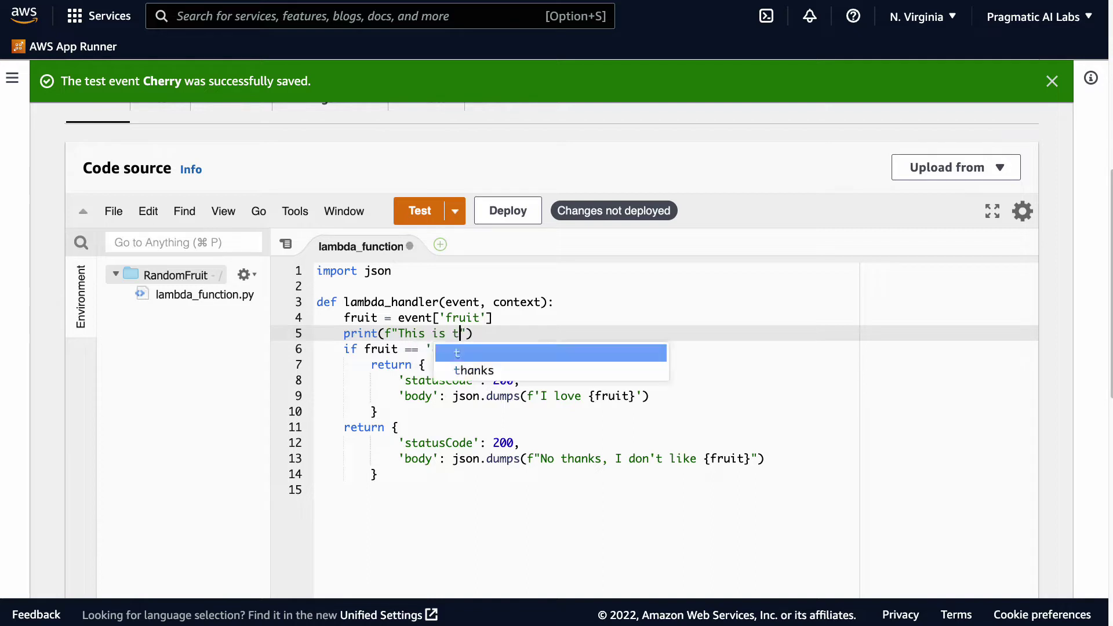
text(he event)
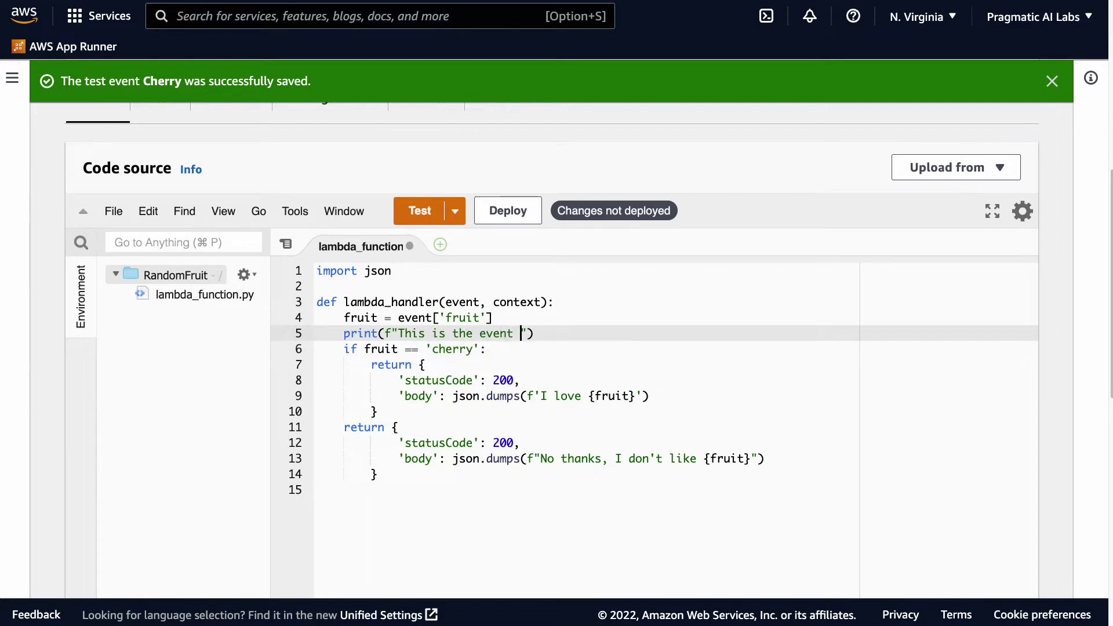
text( {})
text(eve)
text(nt)
key(Right)
key(Right)
key(Right)
click(507, 212)
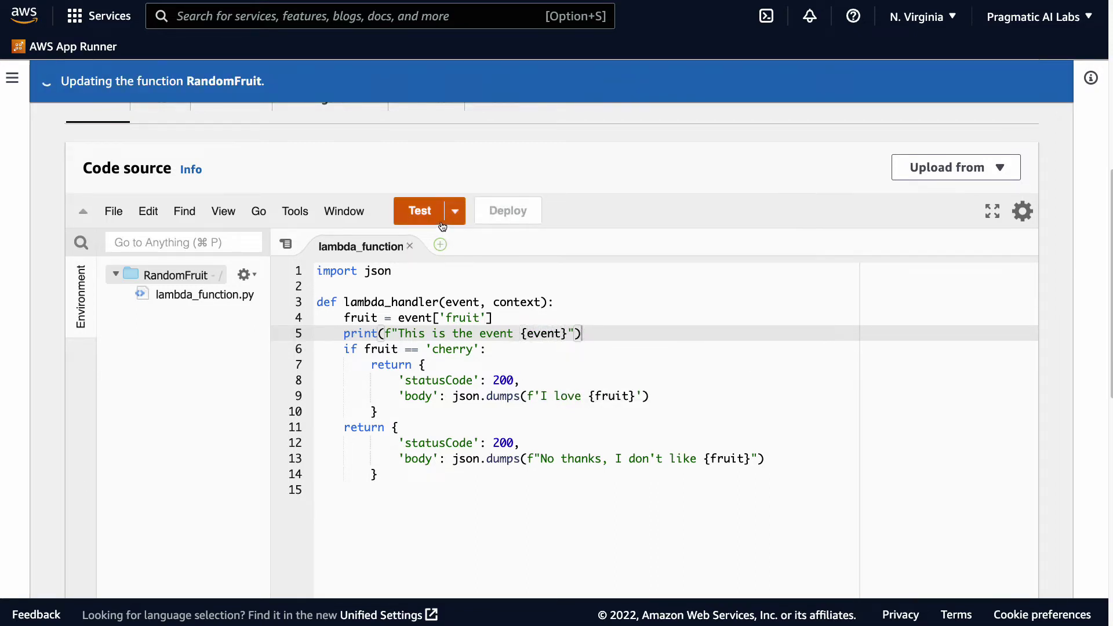
Run the Cherry test, check the logged event and 'I love cherry' response, and open test options.
click(419, 210)
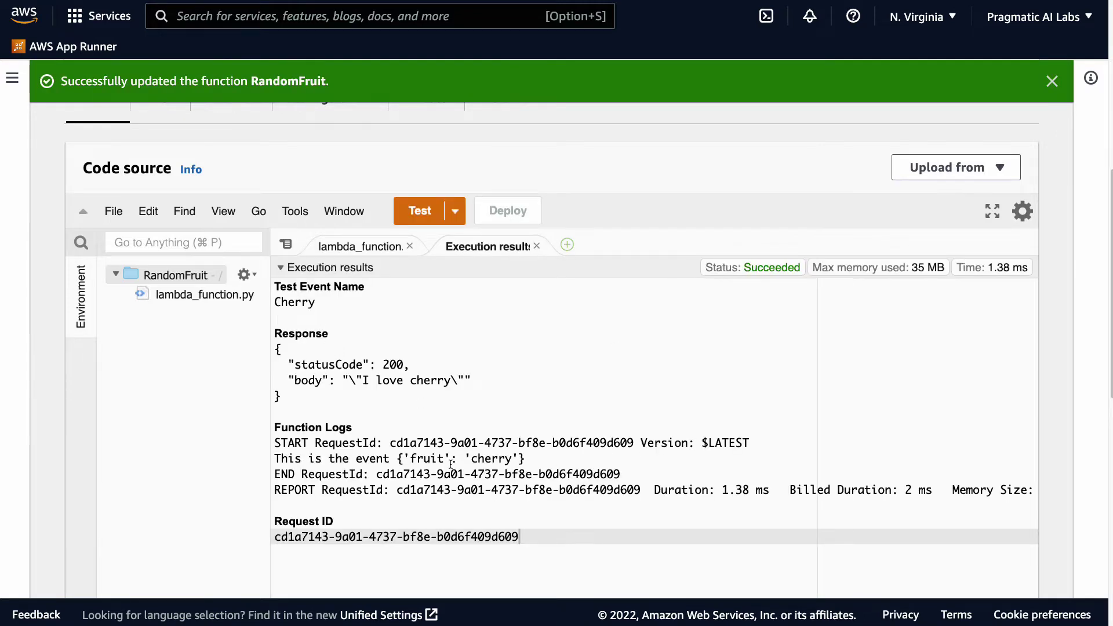
drag(524, 459, 269, 464)
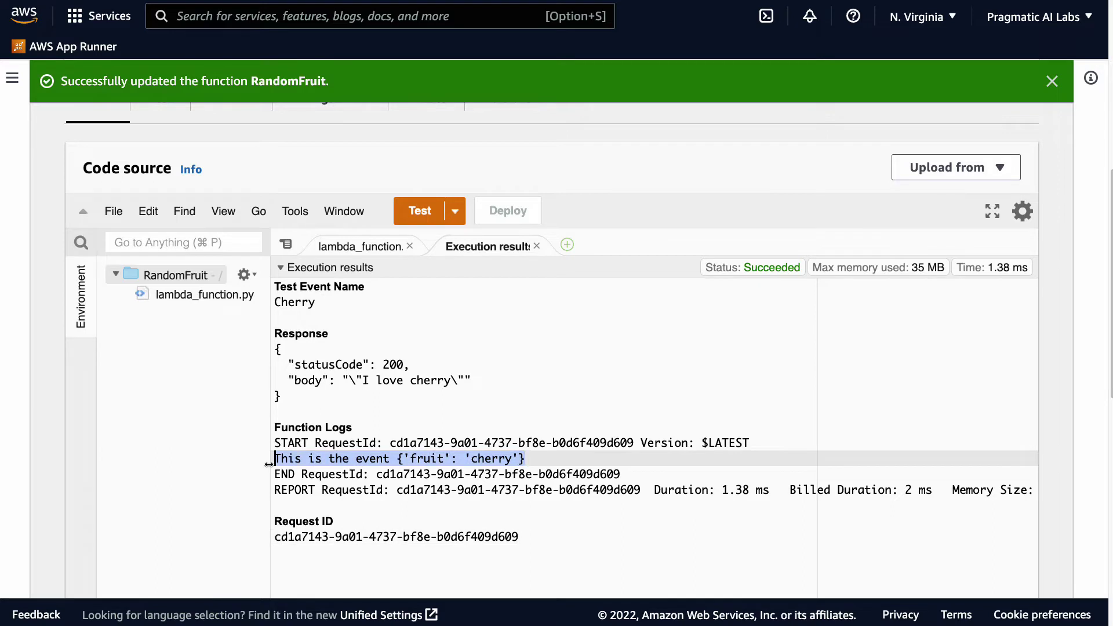
drag(287, 380, 509, 381)
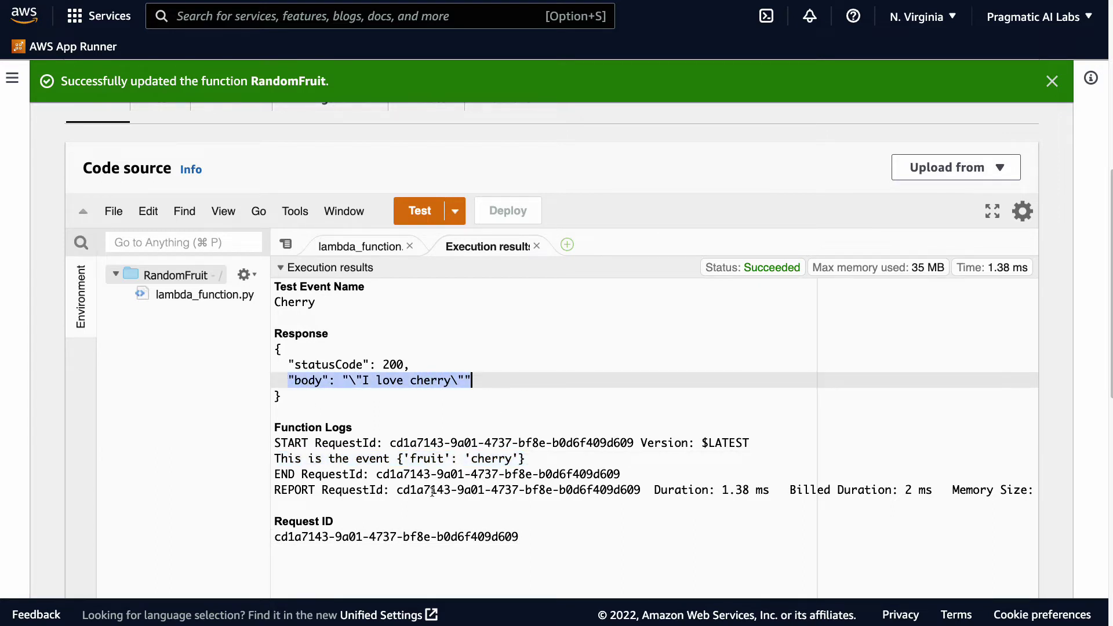
click(455, 213)
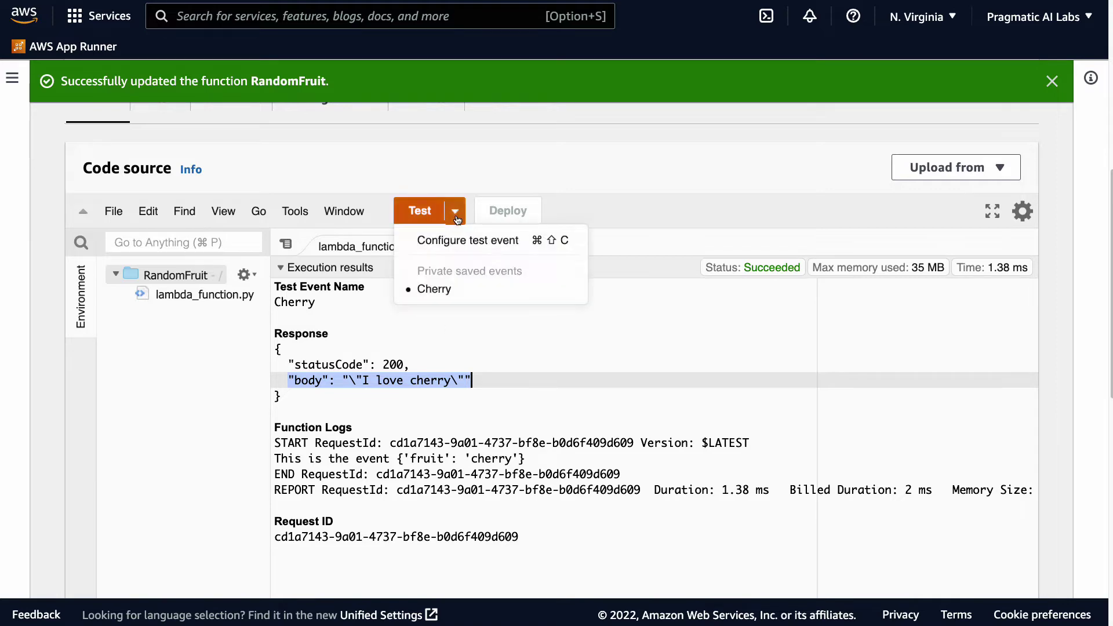
Save a new test event named pear, changing its fruit value from cherry to pear.
click(441, 241)
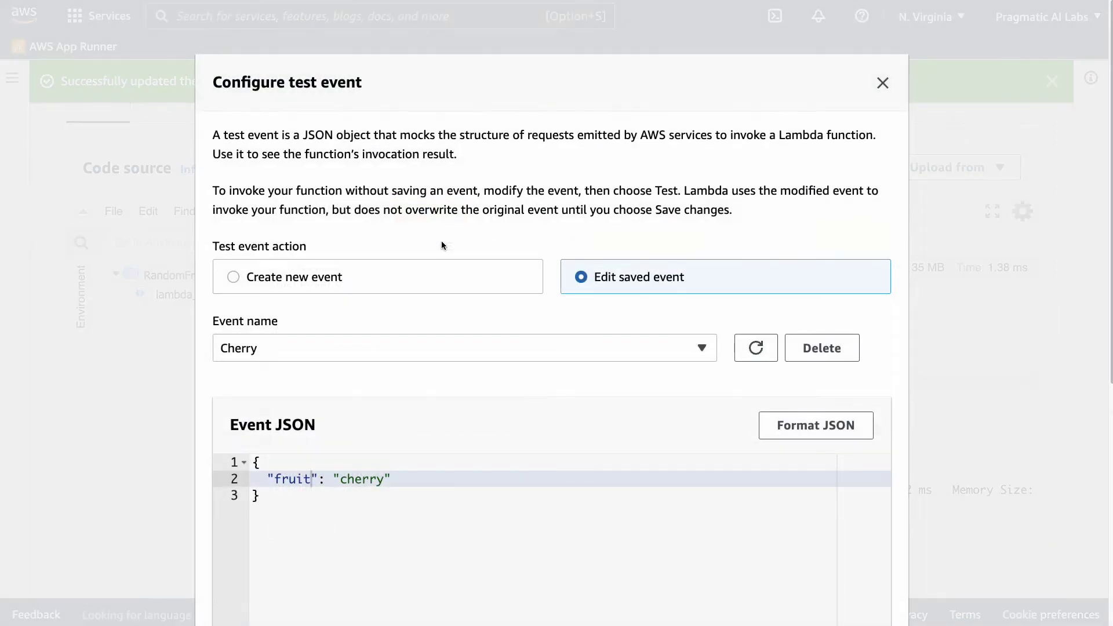
click(293, 351)
click(277, 355)
click(283, 278)
drag(274, 328, 223, 326)
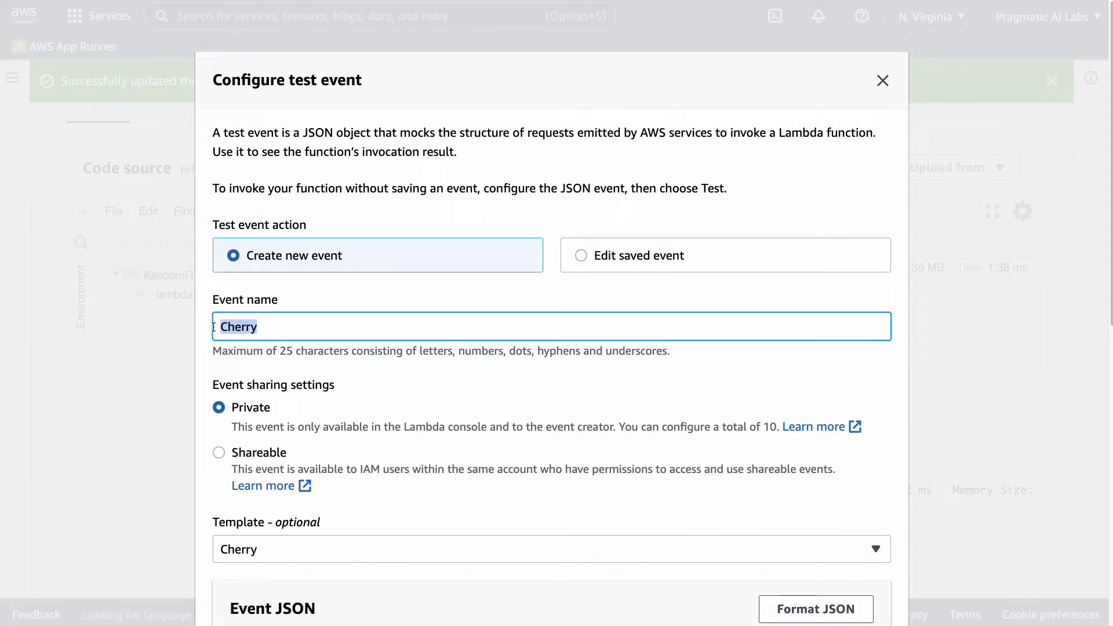
text(pear)
scroll(309, 386, down, 2)
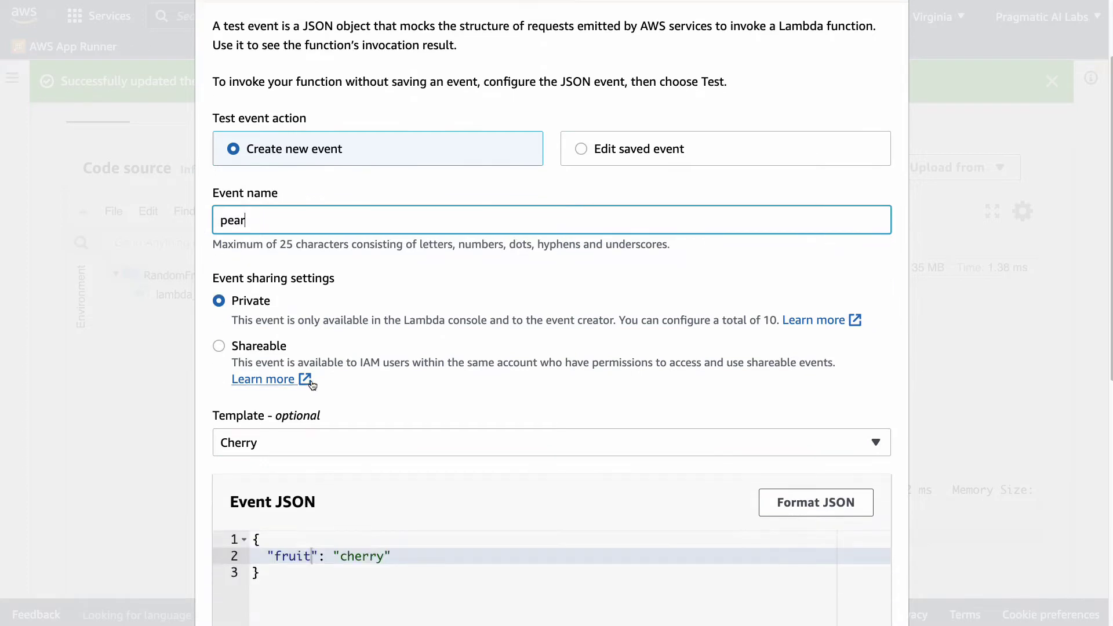
scroll(309, 387, down, 2)
click(340, 450)
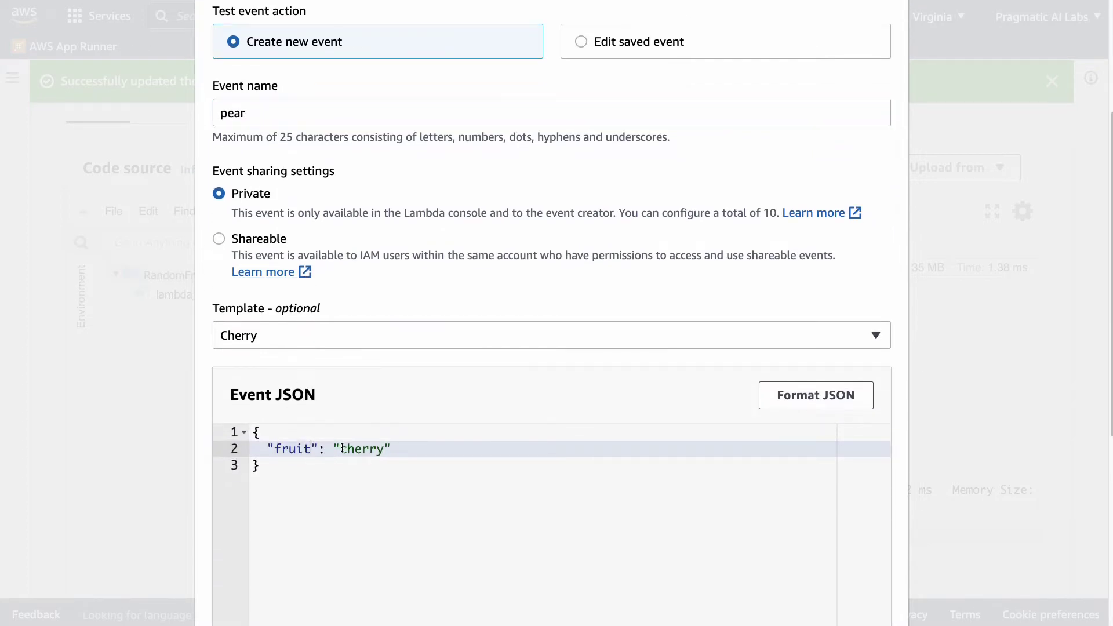
drag(339, 450, 385, 449)
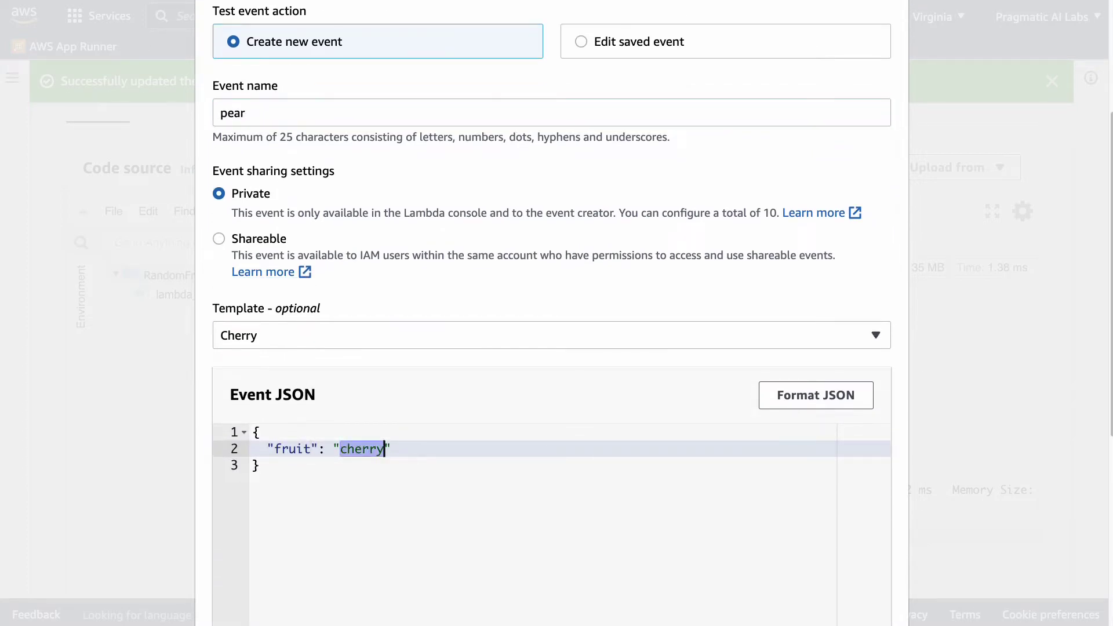
text(pear)
scroll(882, 425, down, 5)
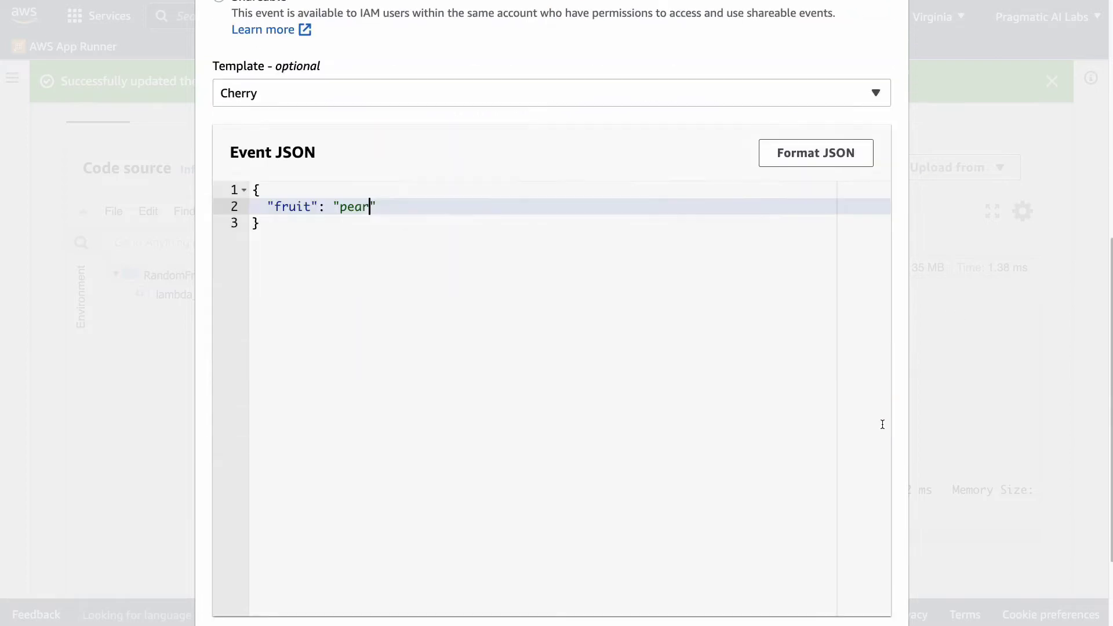
click(861, 550)
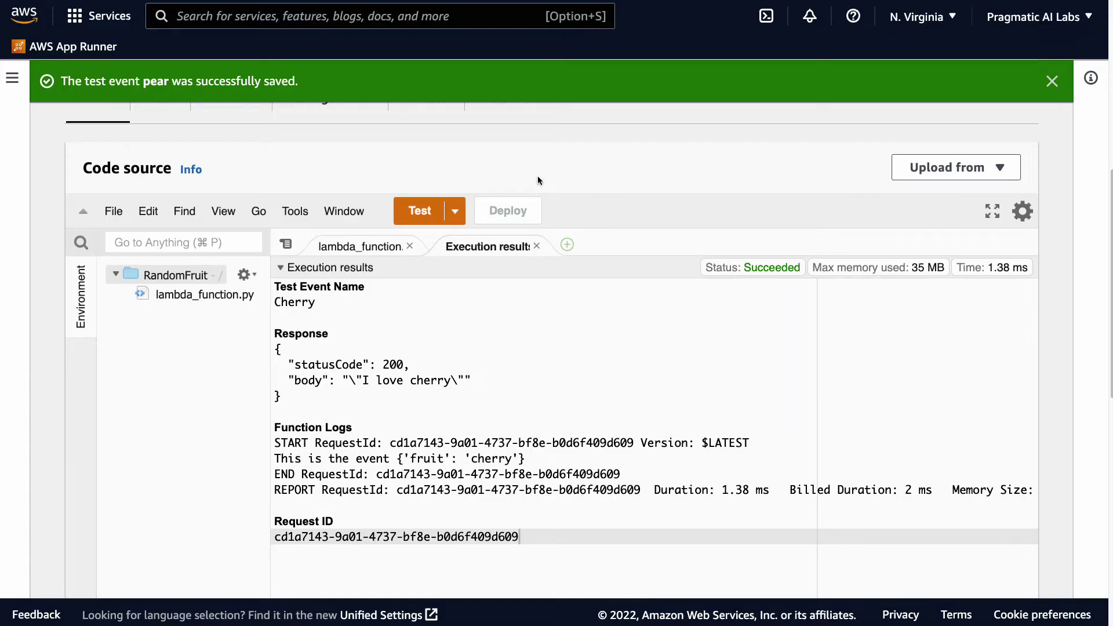
Run RandomFruit with the pear event, getting status 200 and 'No thanks, I don't like pear'.
click(456, 213)
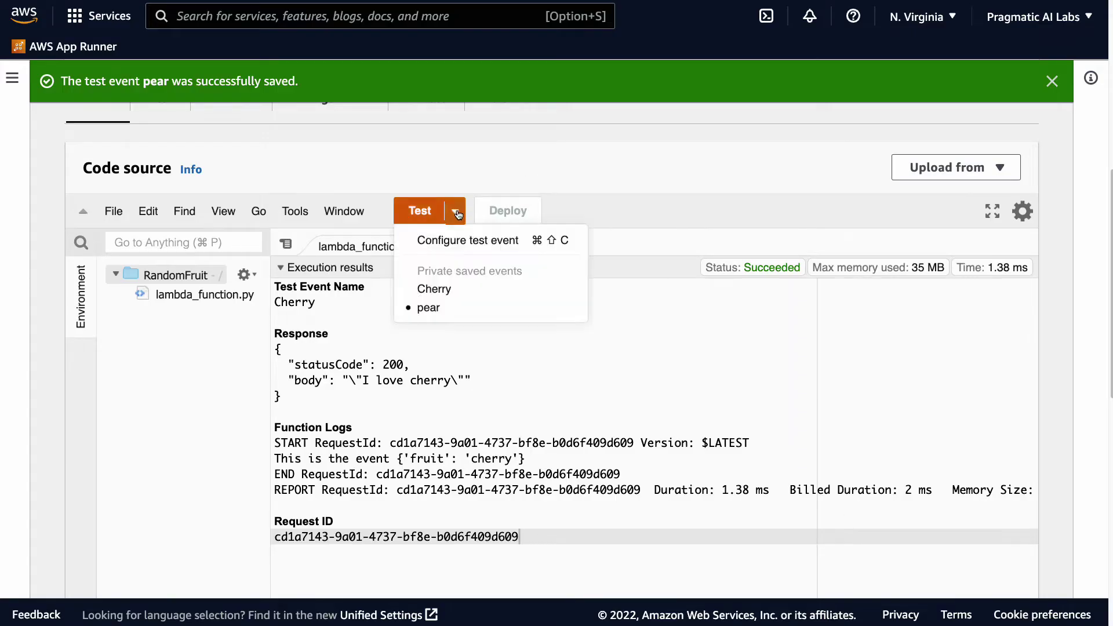
click(420, 211)
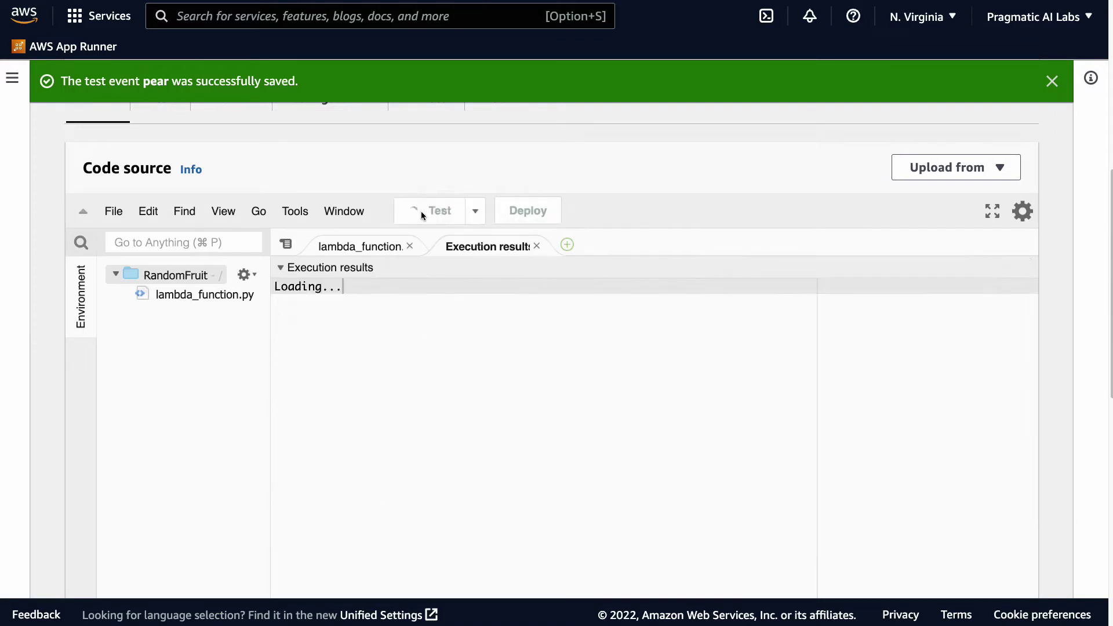
drag(342, 380, 574, 380)
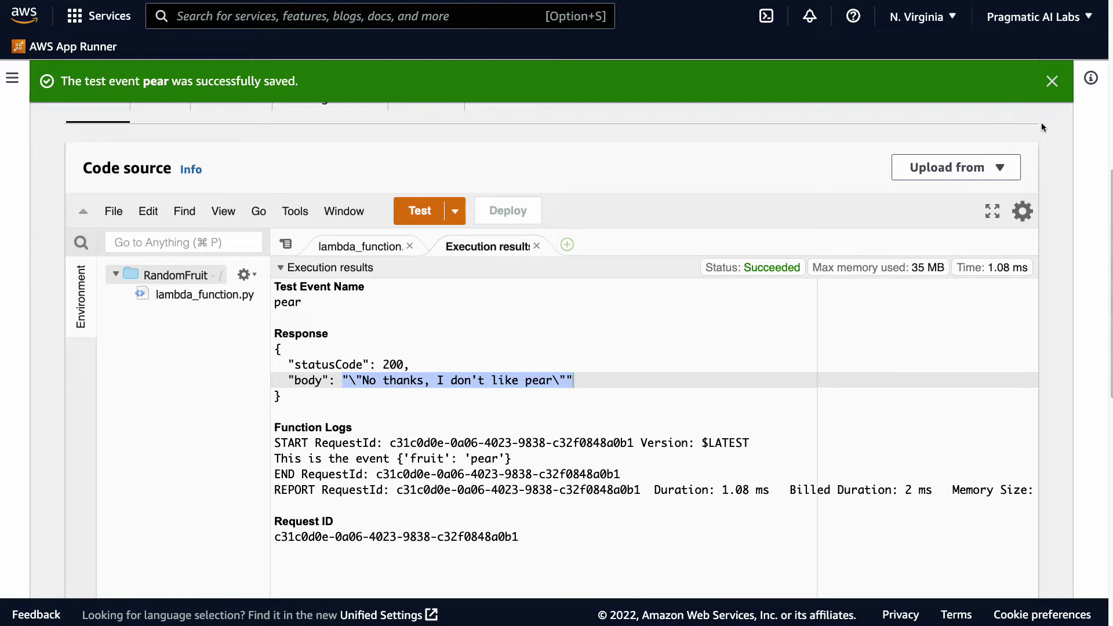
click(1050, 82)
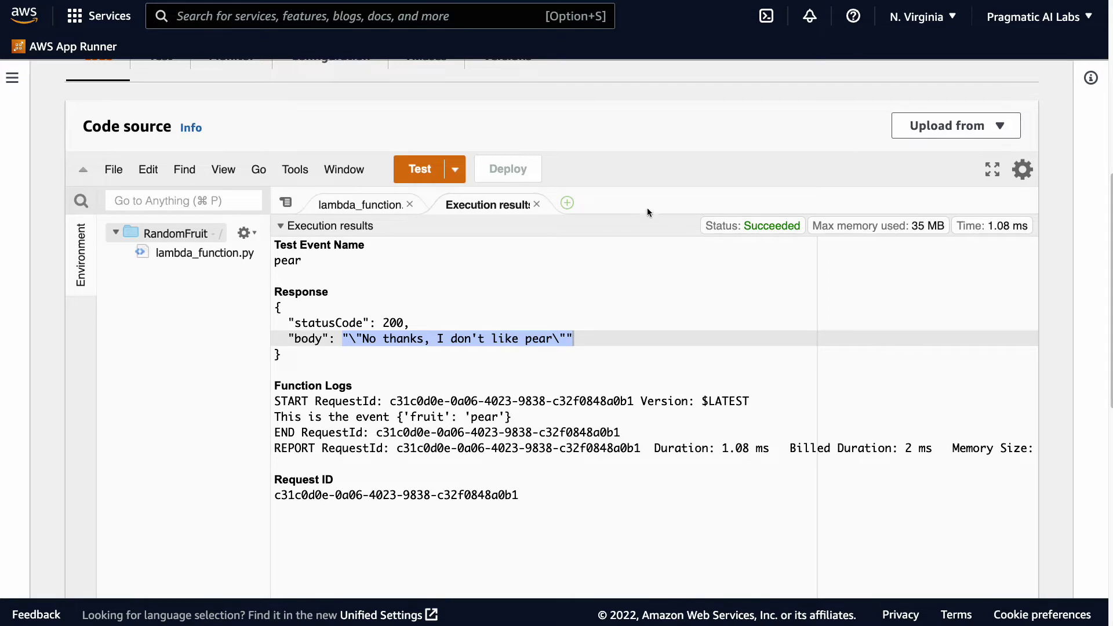
scroll(651, 192, up, 5)
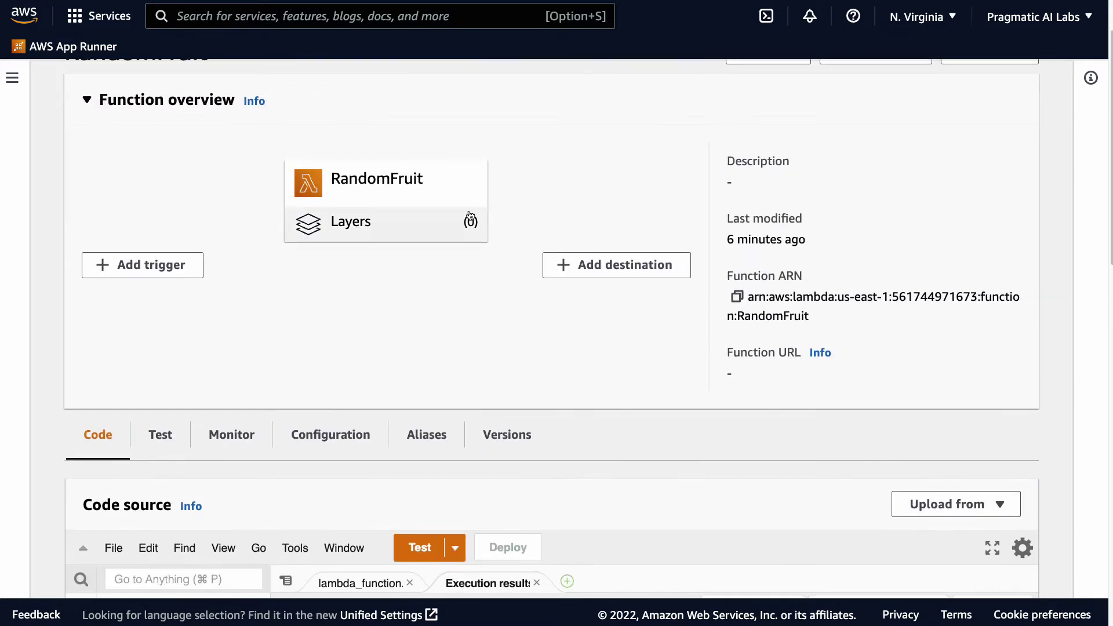
scroll(601, 226, up, 2)
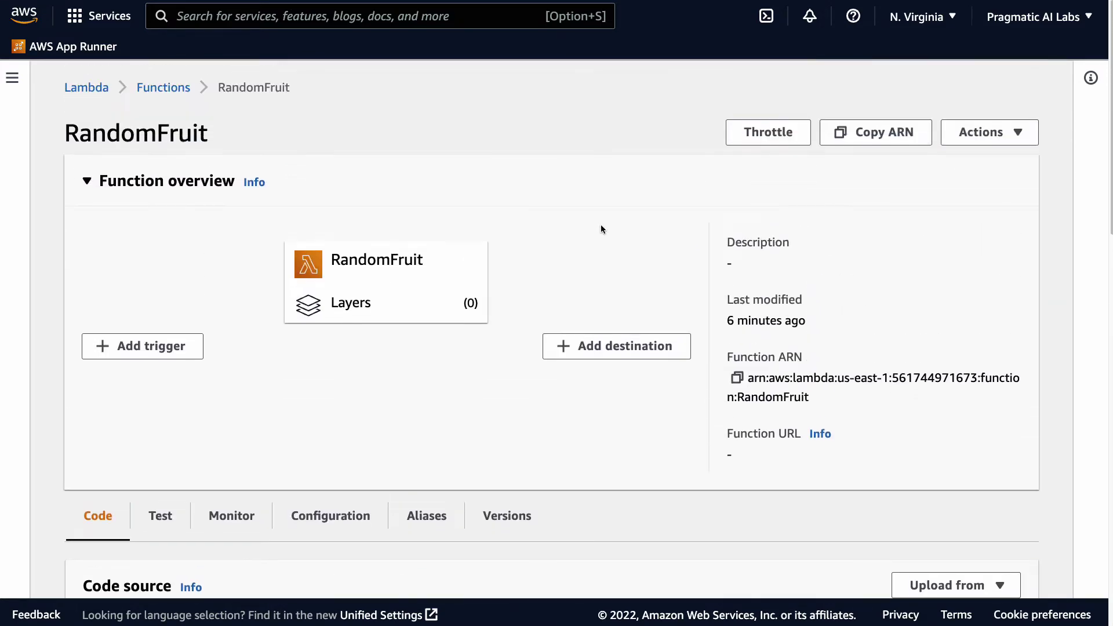
From the Functions list, create a function named chef on the Python 3.9 runtime.
click(166, 89)
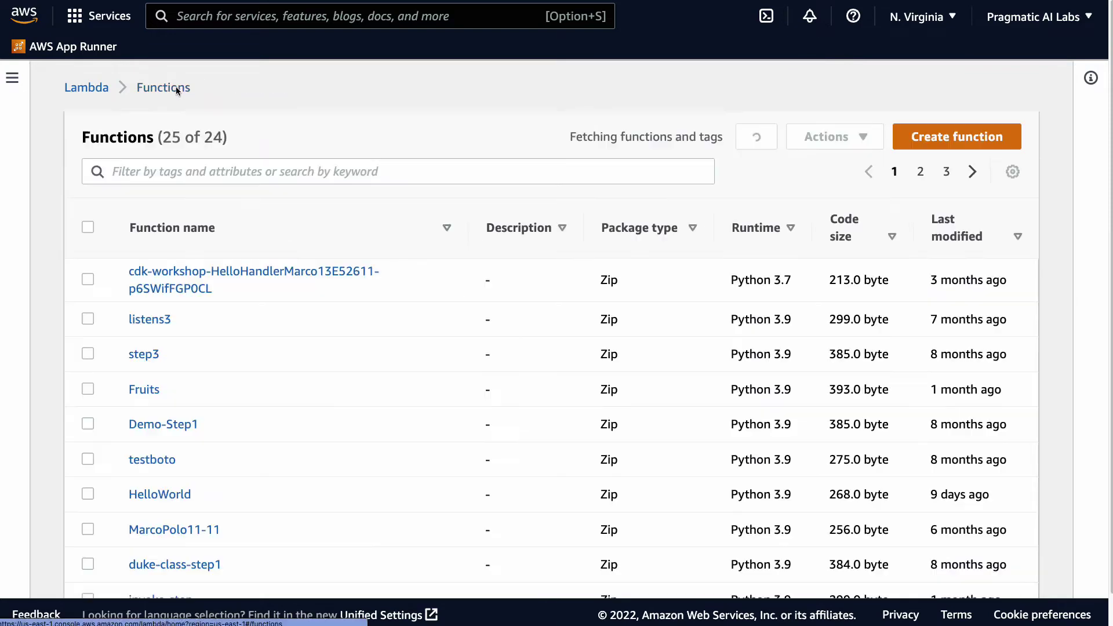
click(927, 142)
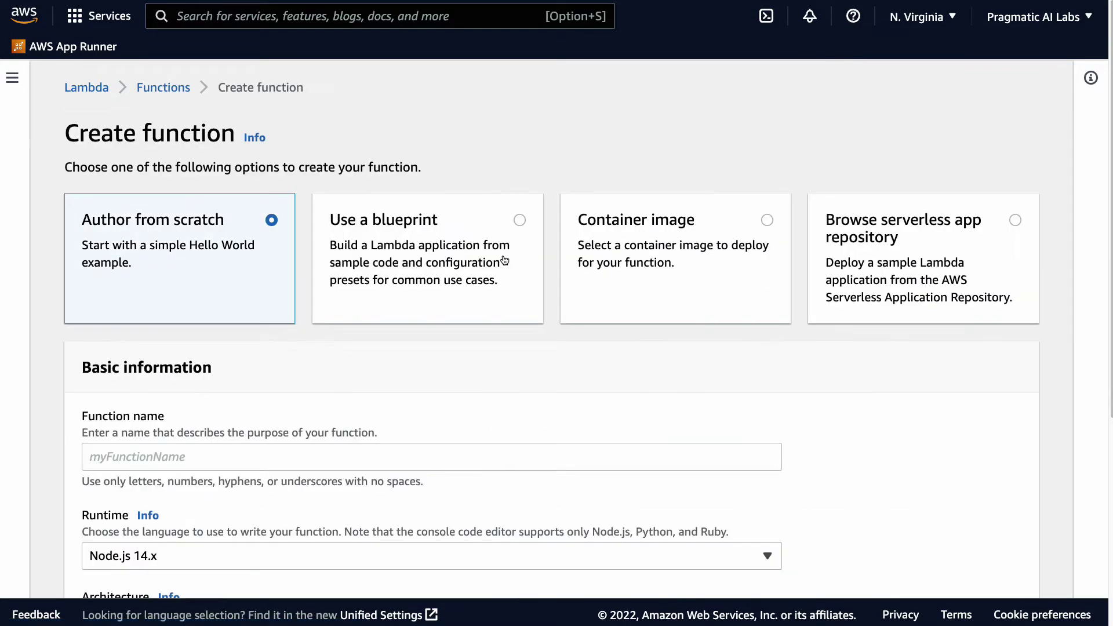
scroll(410, 319, down, 2)
click(135, 345)
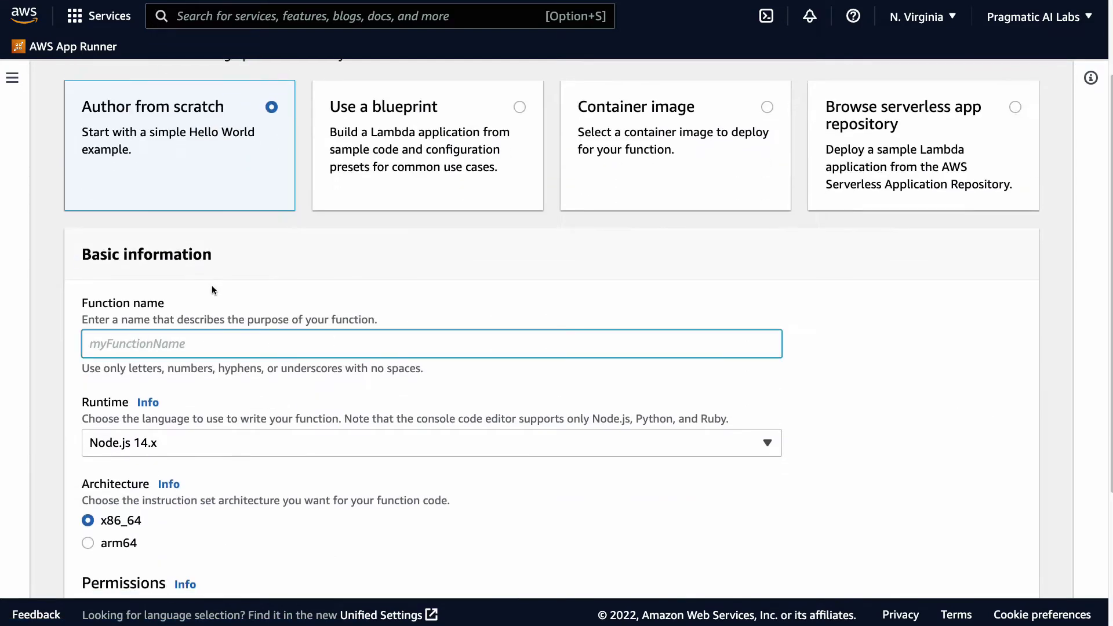
text(chef)
click(139, 445)
click(147, 222)
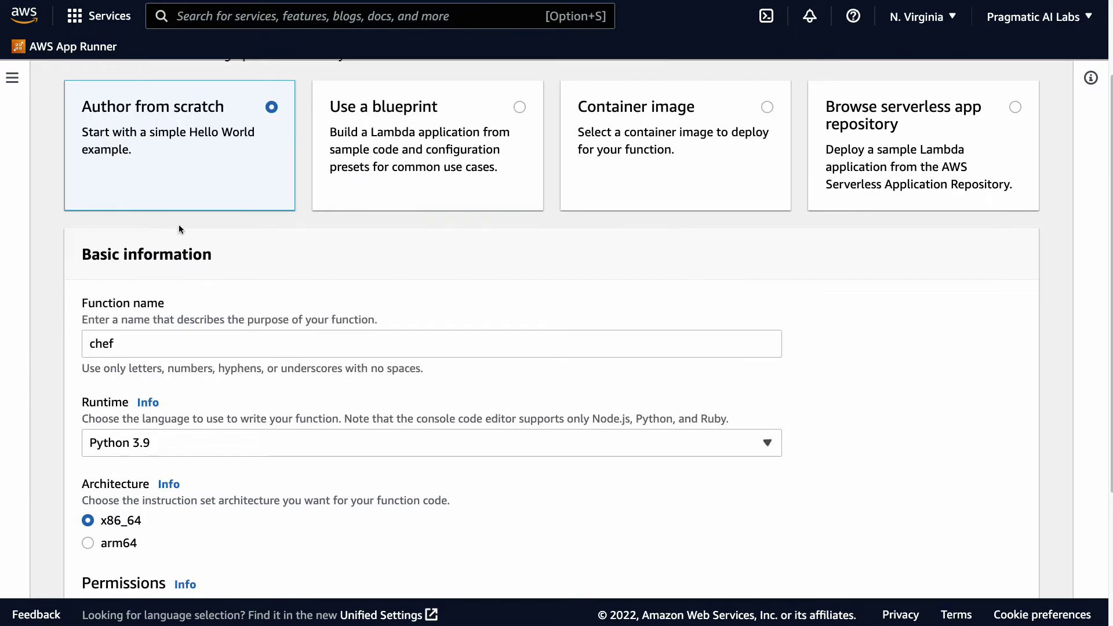
scroll(653, 413, down, 3)
click(934, 575)
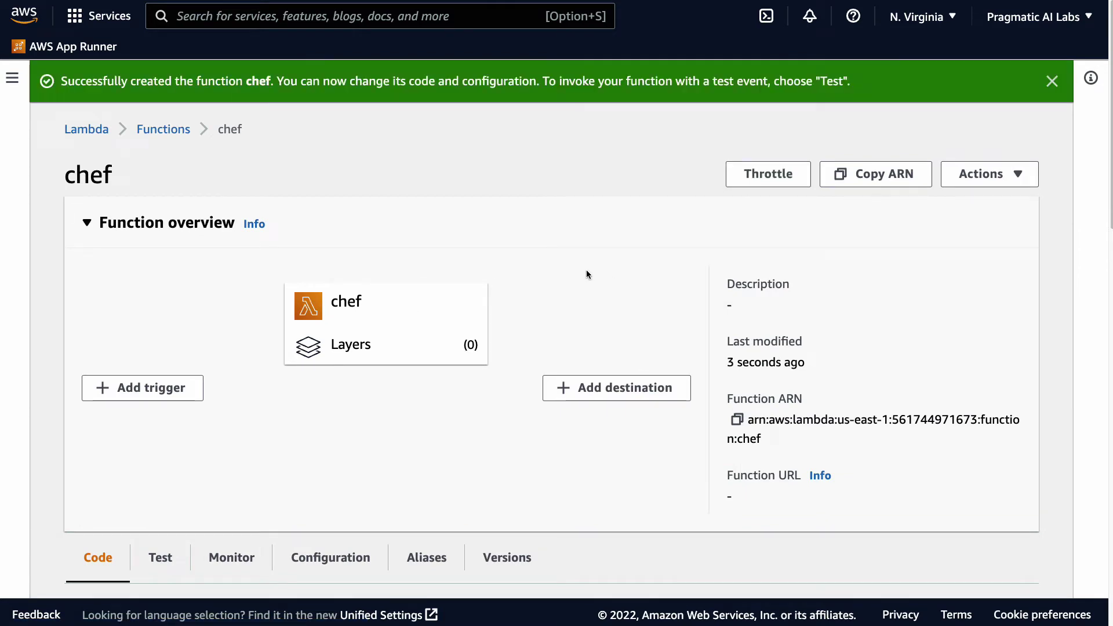
scroll(591, 273, down, 2)
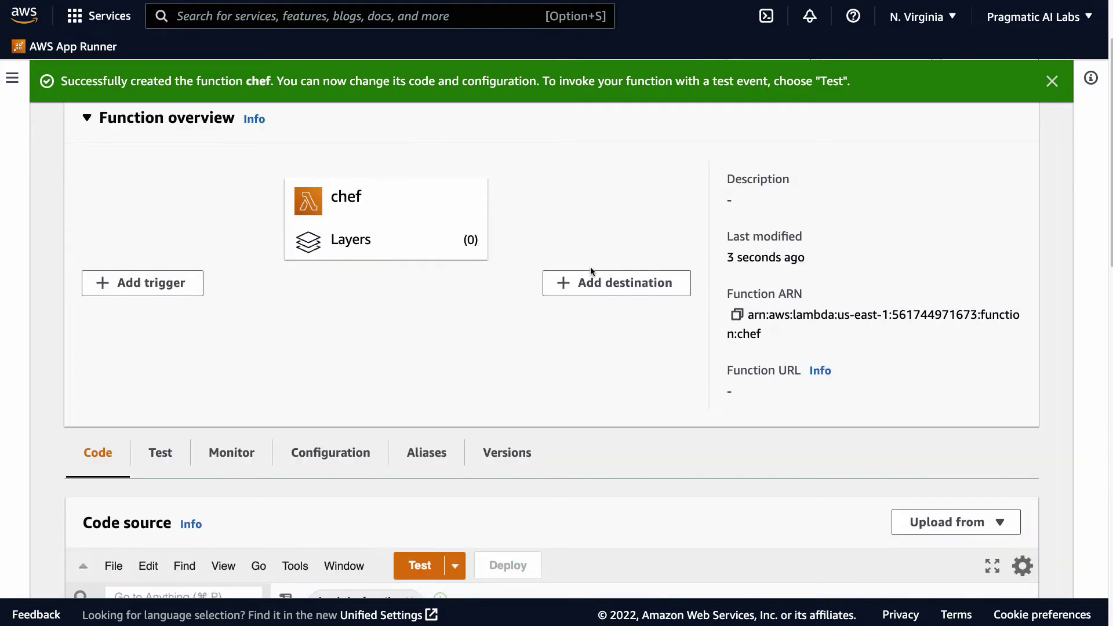
scroll(590, 272, down, 3)
scroll(592, 275, down, 1)
Replace the chef handler's TODO with meal = event and begin an if "" line.
click(396, 382)
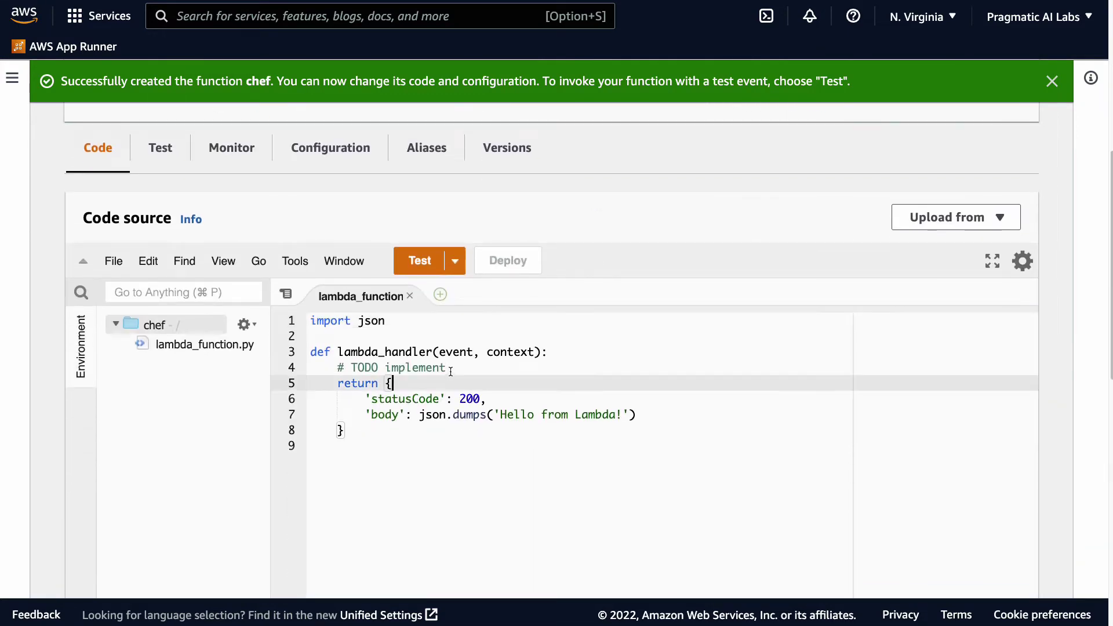
drag(447, 368, 337, 368)
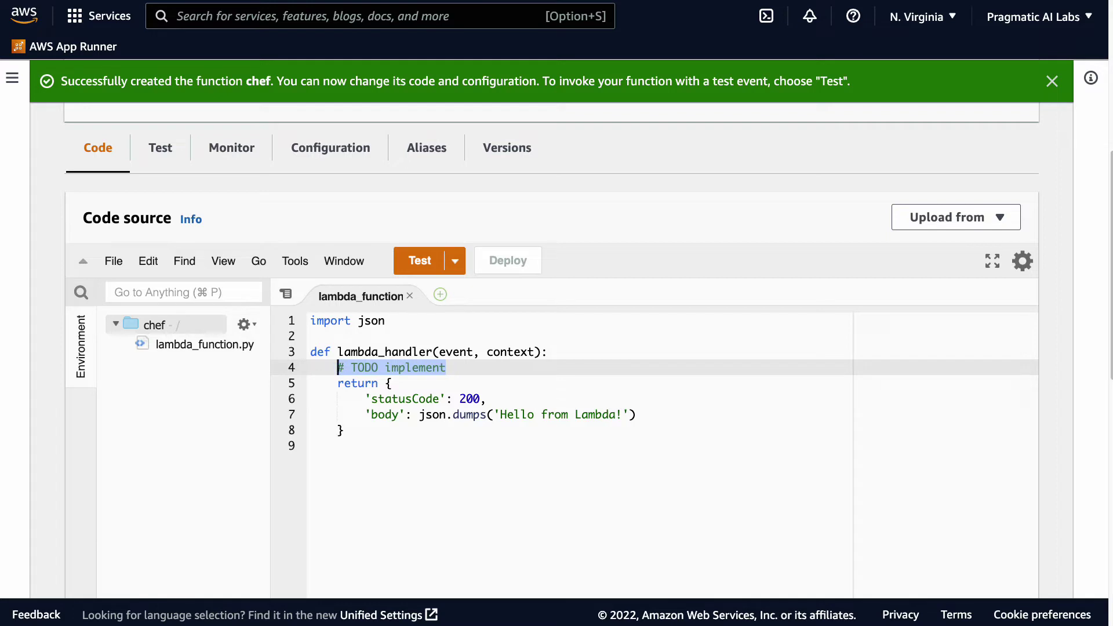
key(BackSpace)
text(meal = event)
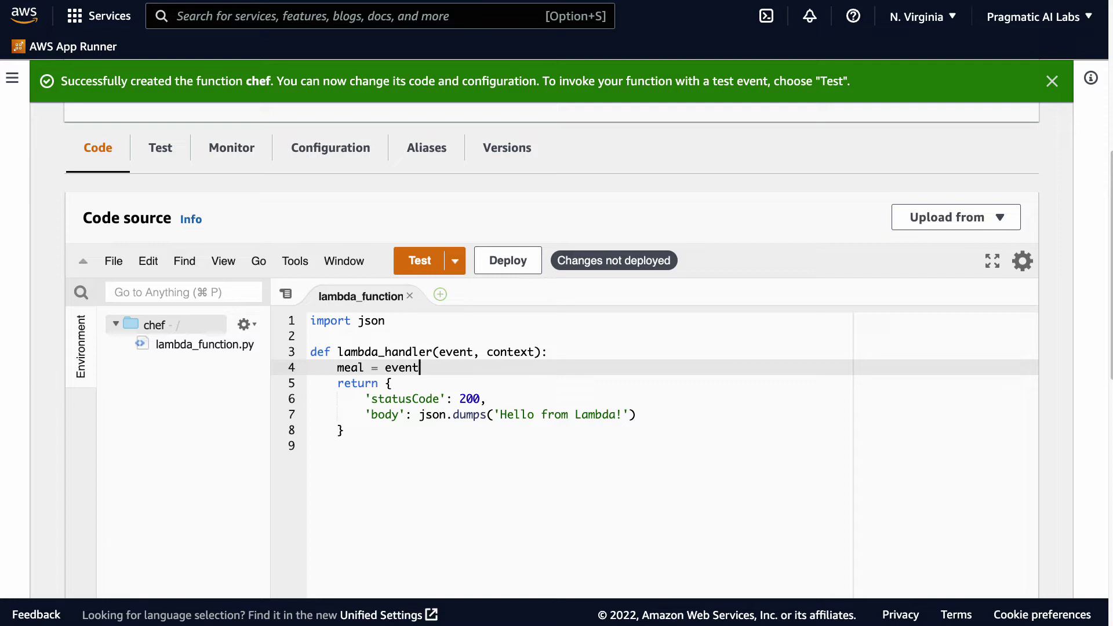
key(Left)
key(Left)
key(Right)
key(Right)
key(Return)
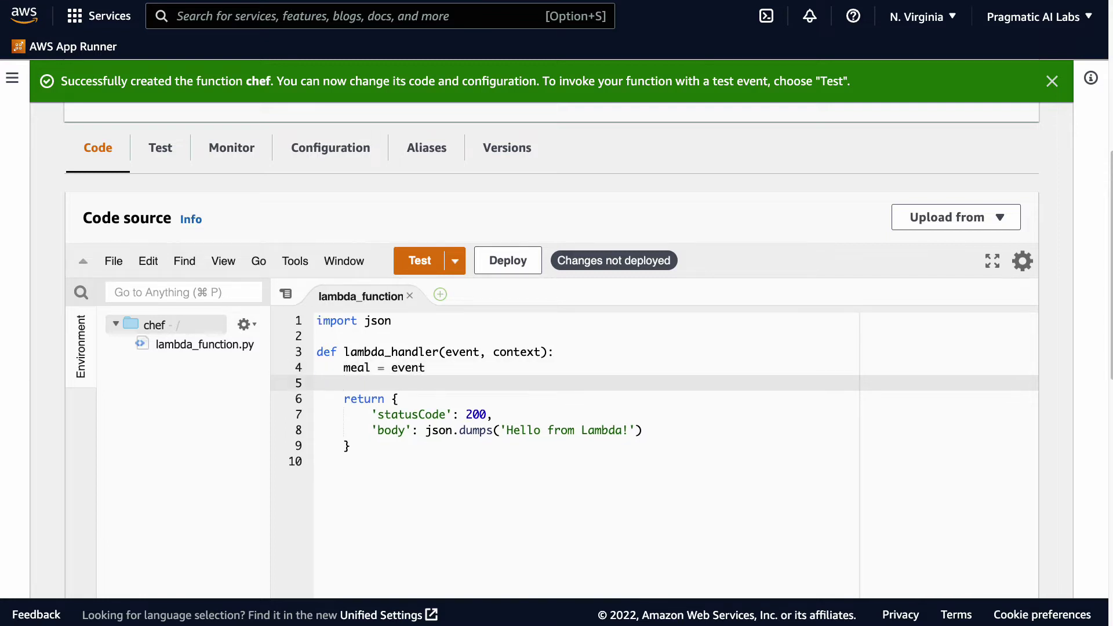
text(if )
text(")
text(y)
key(BackSpace)
scroll(507, 243, up, 3)
scroll(433, 223, up, 2)
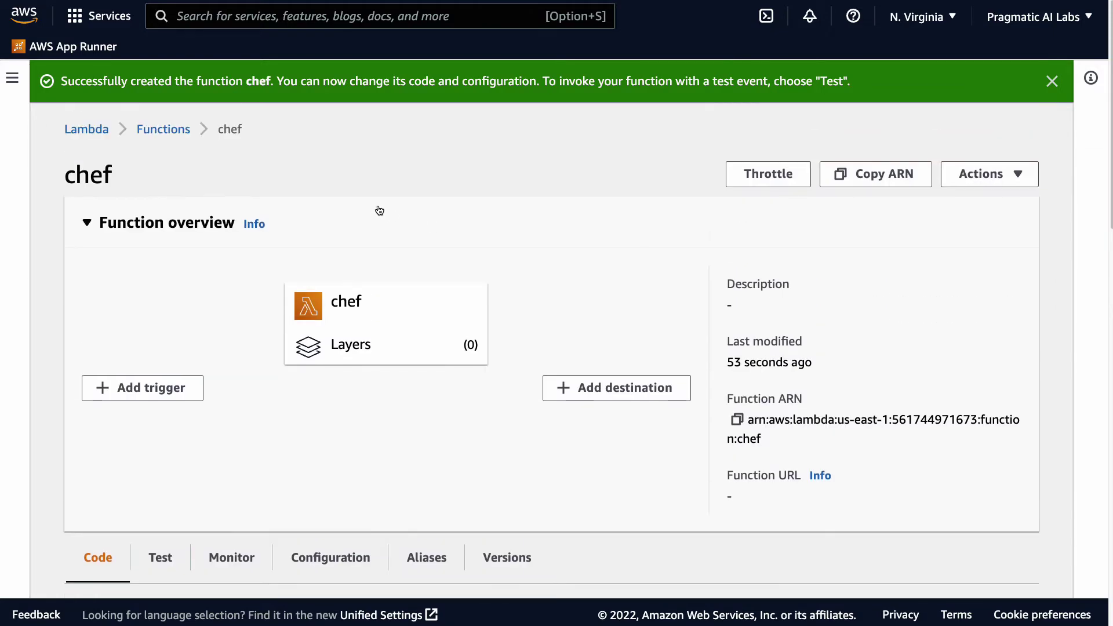
In a new tab, filter functions by 'fruit' and open RandomFruit to check its 'I love' response.
right_click(158, 140)
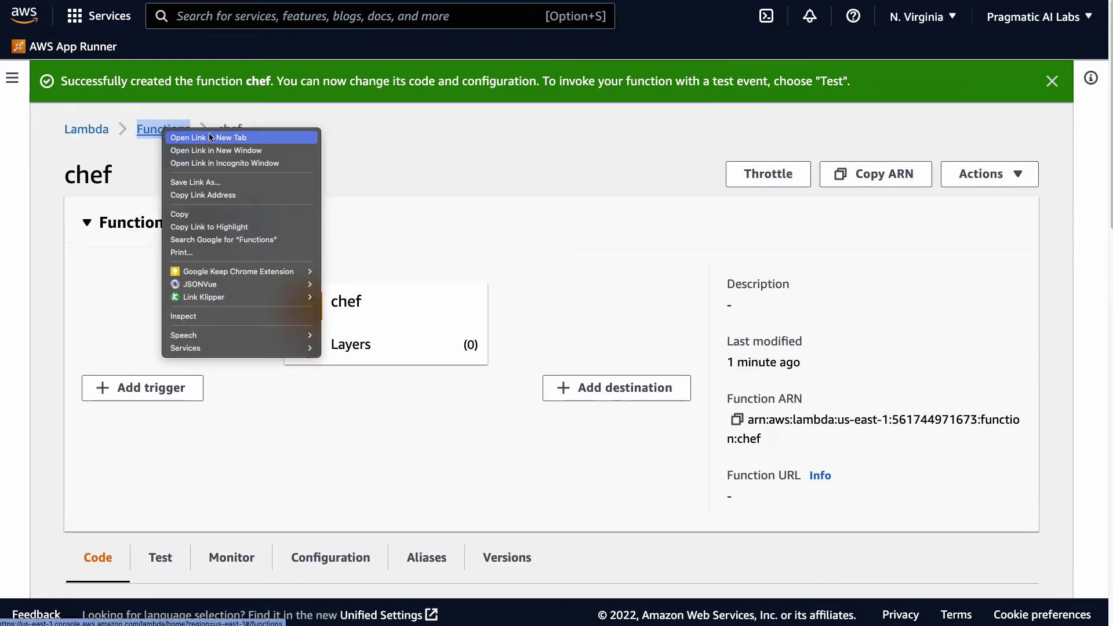
click(200, 137)
click(163, 130)
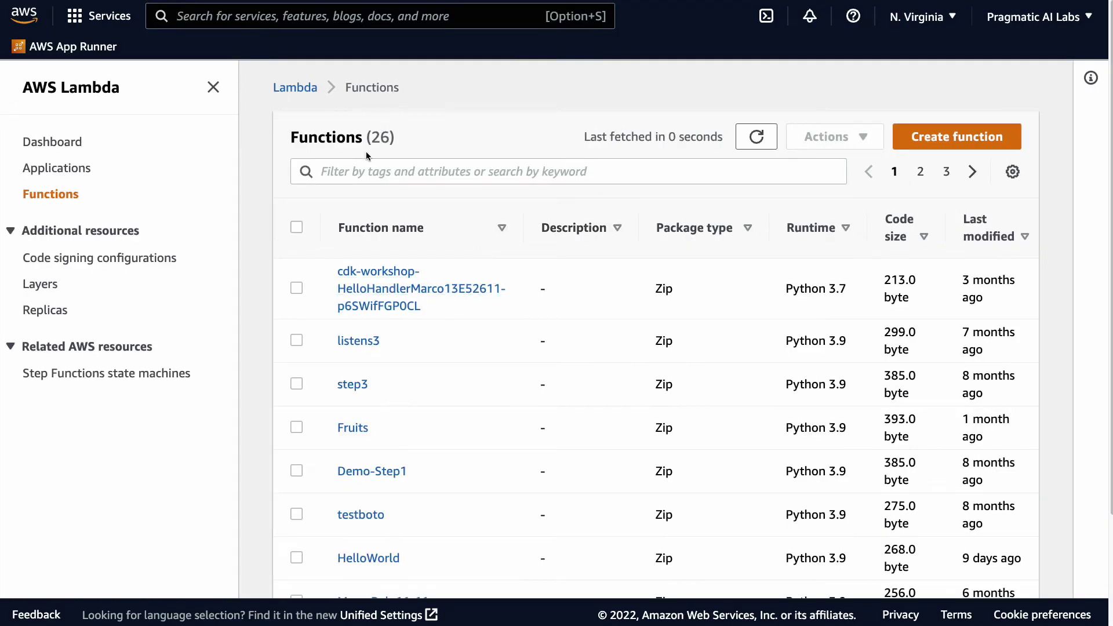
click(364, 171)
text(fruit)
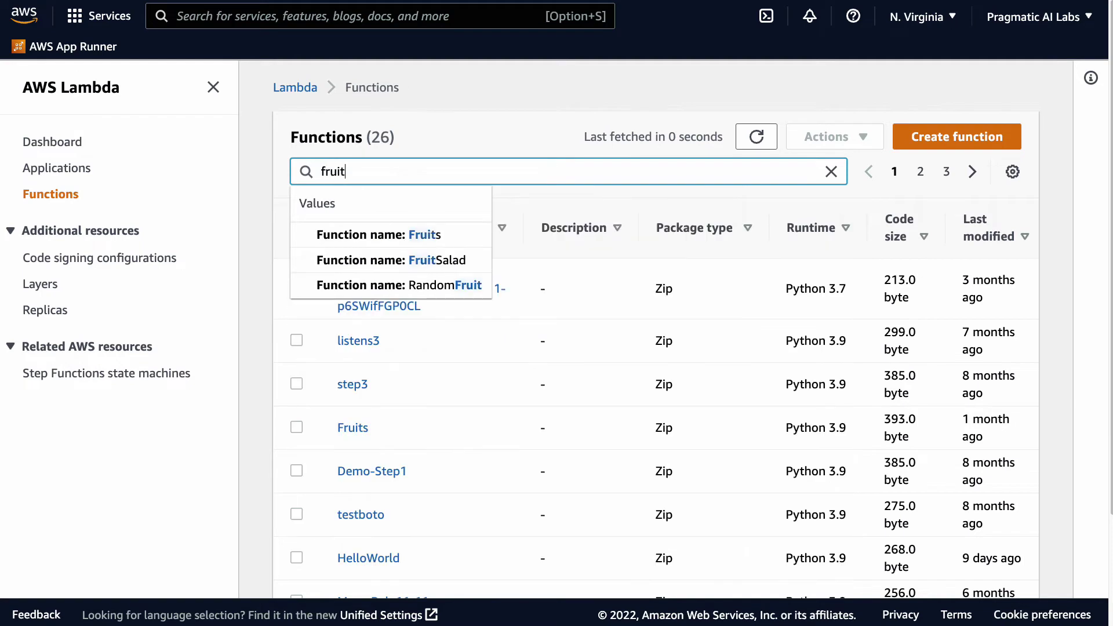
key(Return)
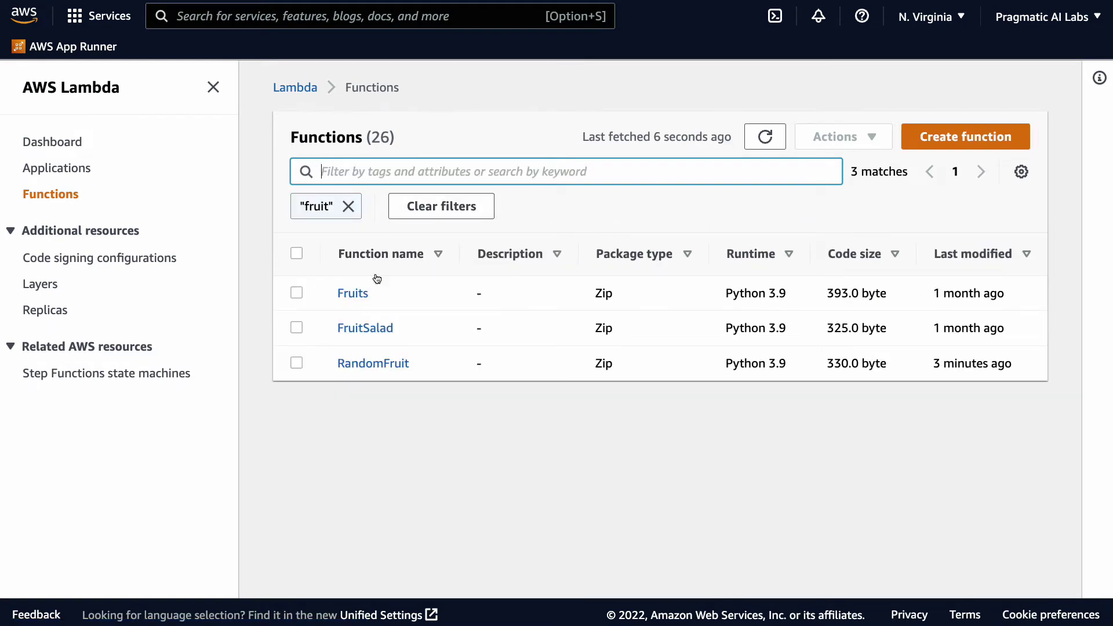
click(381, 365)
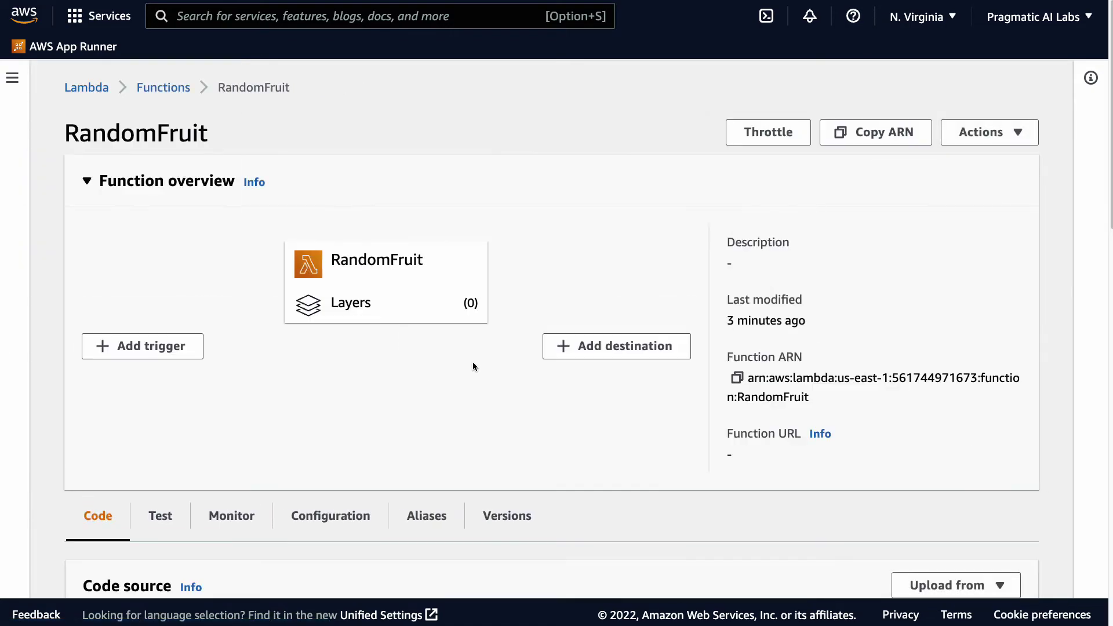
scroll(479, 363, down, 2)
scroll(490, 386, down, 2)
scroll(490, 390, down, 3)
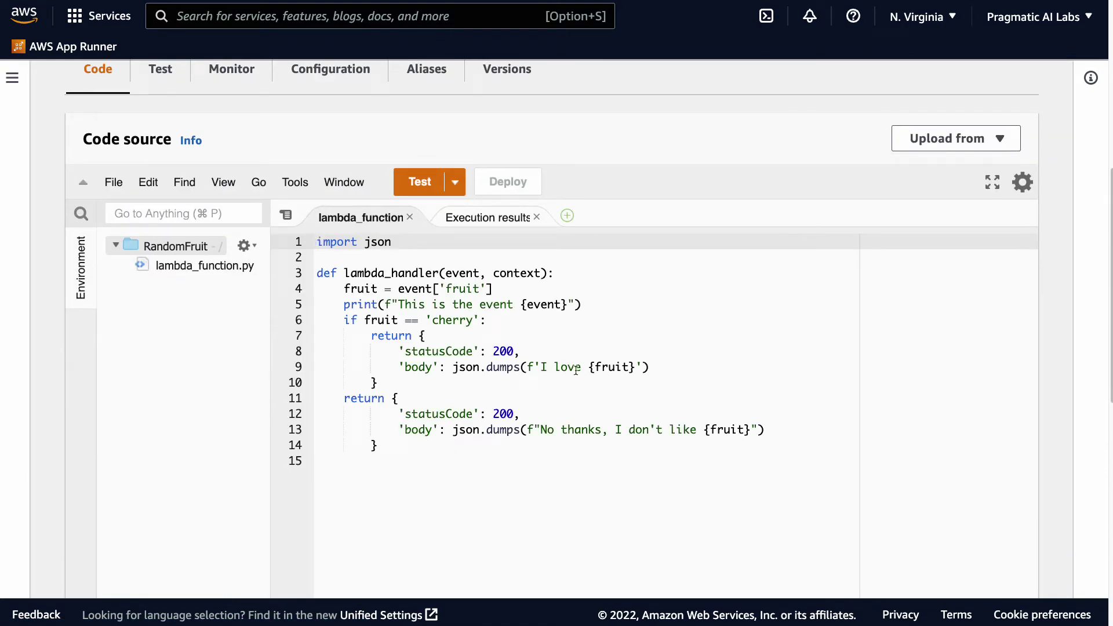
drag(581, 369, 554, 369)
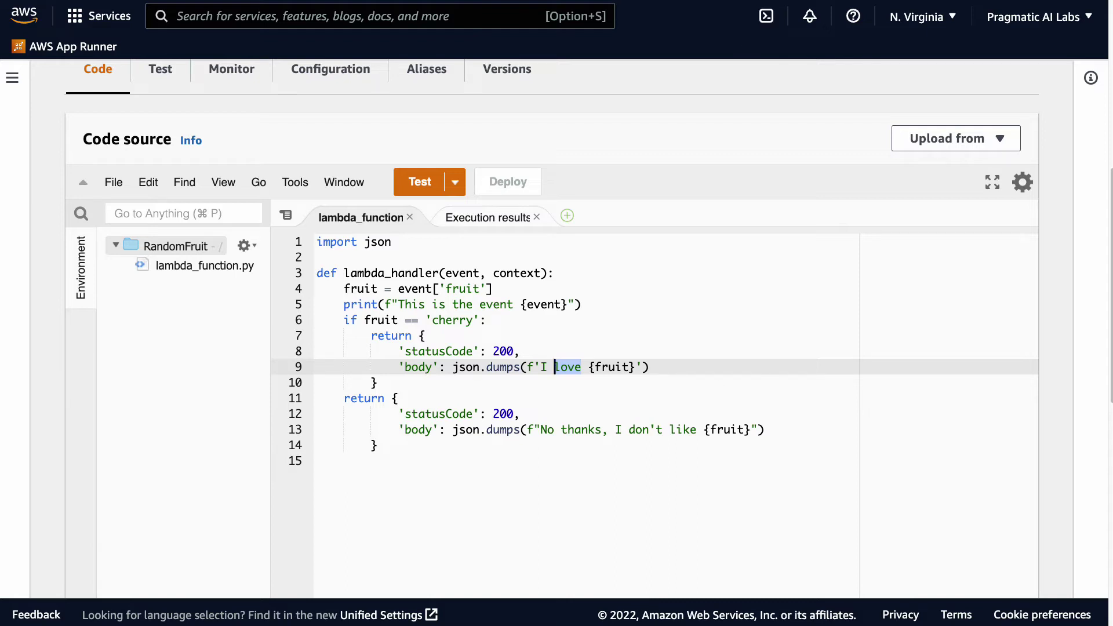
scroll(455, 420, down, 3)
scroll(455, 420, down, 2)
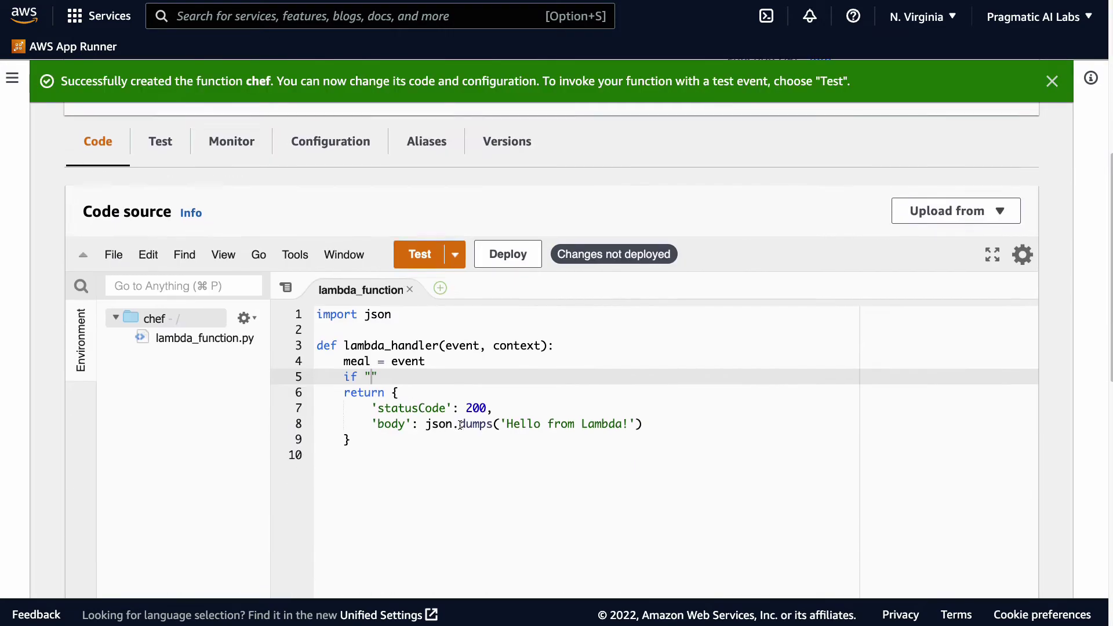
text(love" in meal:)
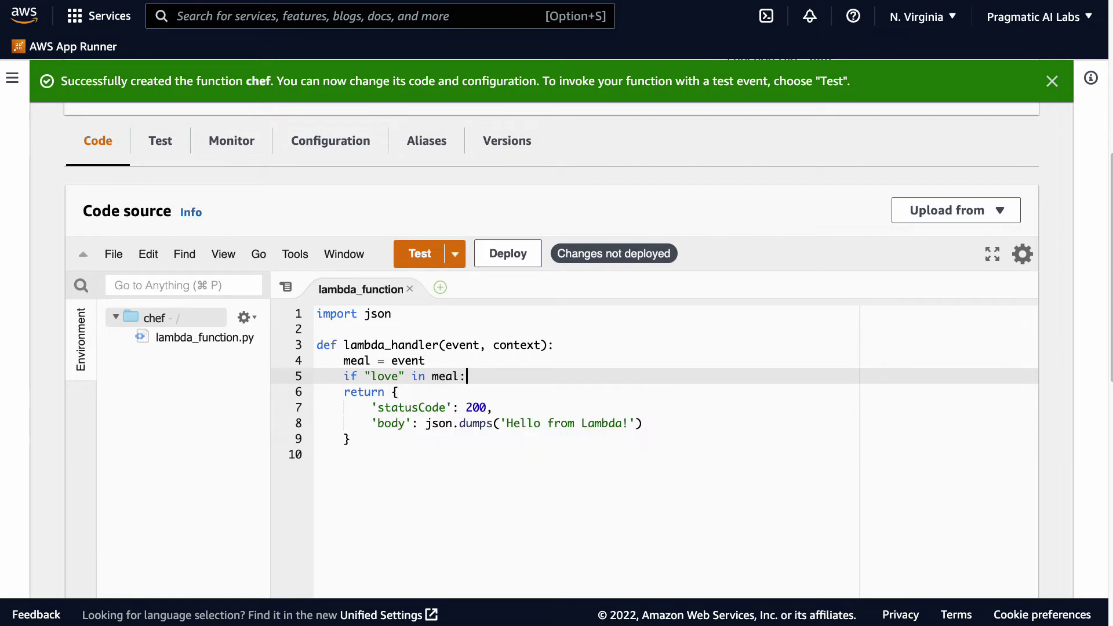
Complete the if "love" in meal condition and indent the return block beneath it.
click(401, 375)
key(Down)
key(Left)
key(Tab)
key(Down)
key(Tab)
key(Down)
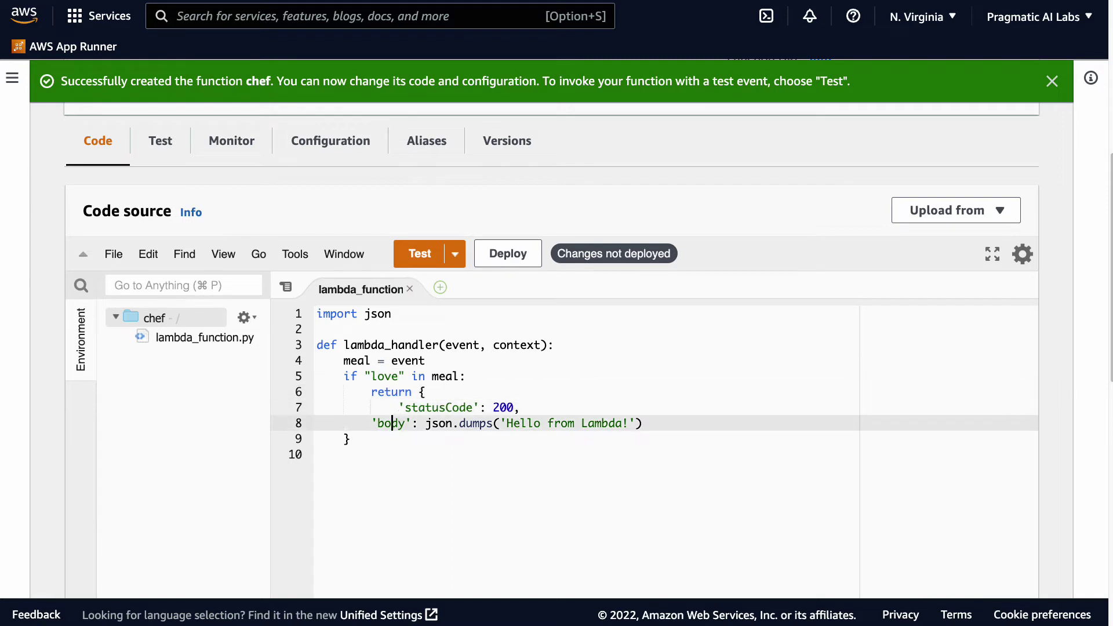
key(Tab)
key(Down)
key(Tab)
Change the returned 'Hello from Lambda!' message to "Let's make a salad".
drag(654, 423, 534, 423)
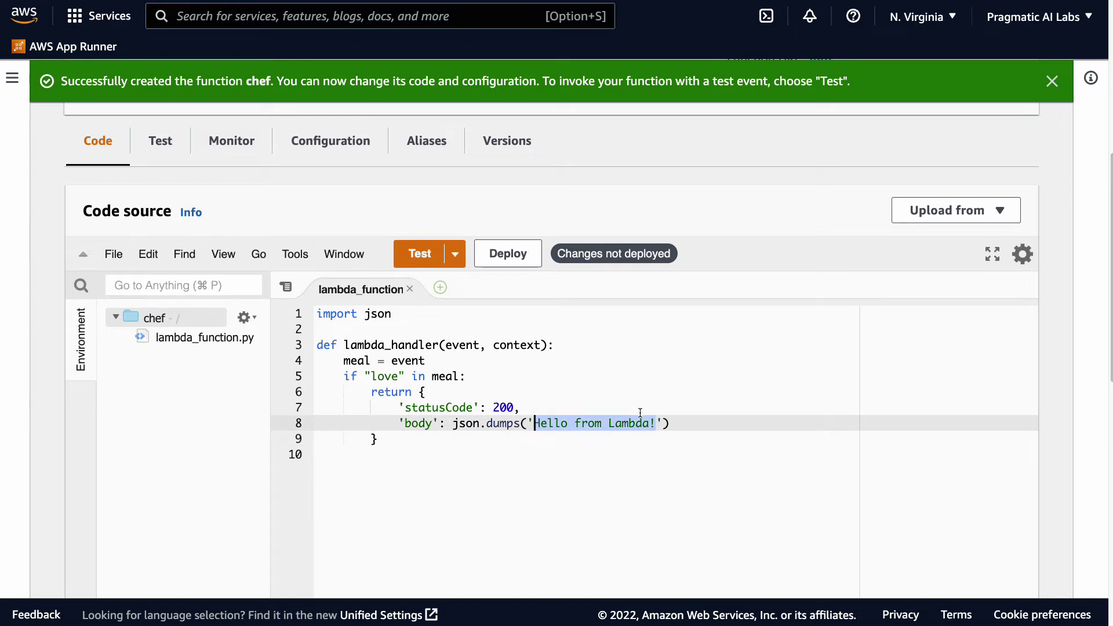
text(L)
key(BackSpace)
text(Let's)
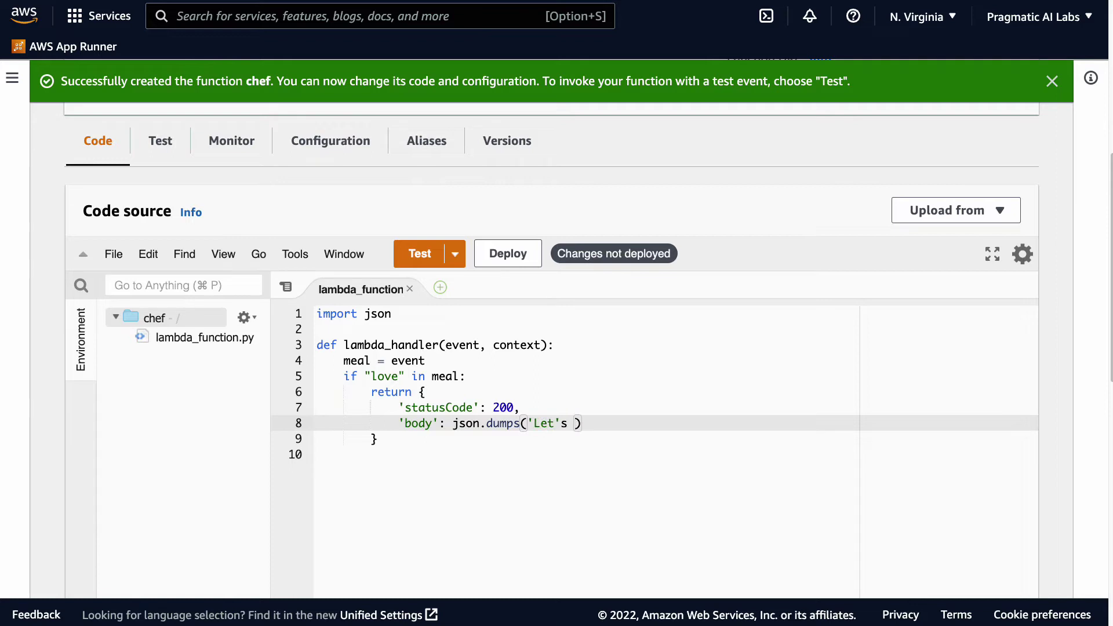
key(BackSpace)
key(BackSpace)
key(BackSpace)
key(BackSpace)
key(BackSpace)
key(BackSpace)
key(BackSpace)
text("Let's make a salad)
key(Down)
key(Return)
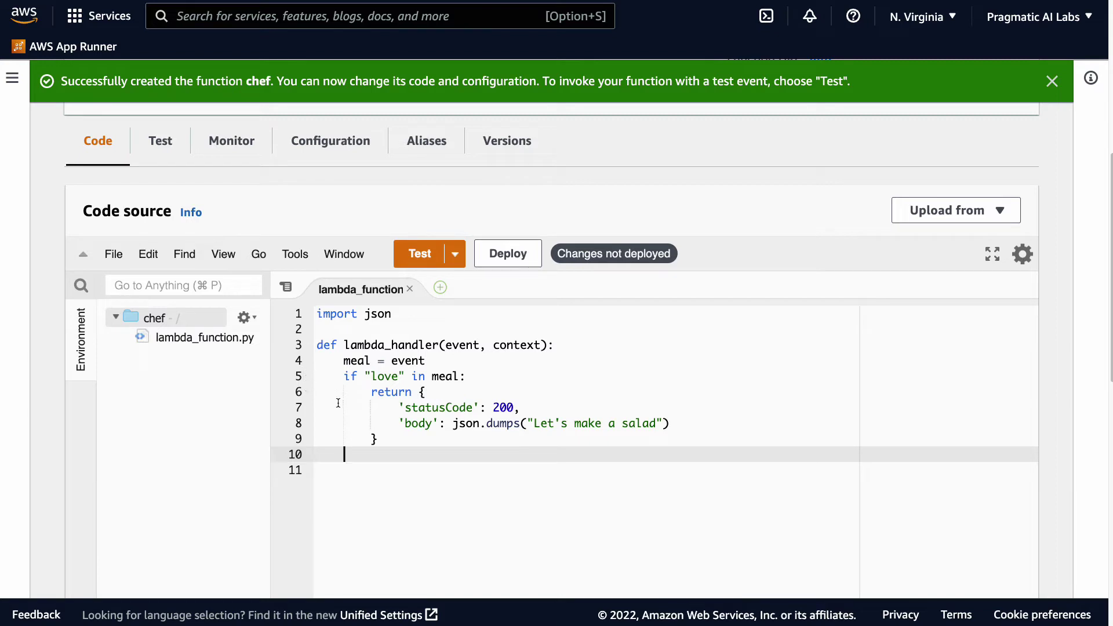
Add a dedented fallback return with "Let's make a bbq" and deploy chef.
drag(341, 393, 603, 441)
key(ctrl+c)
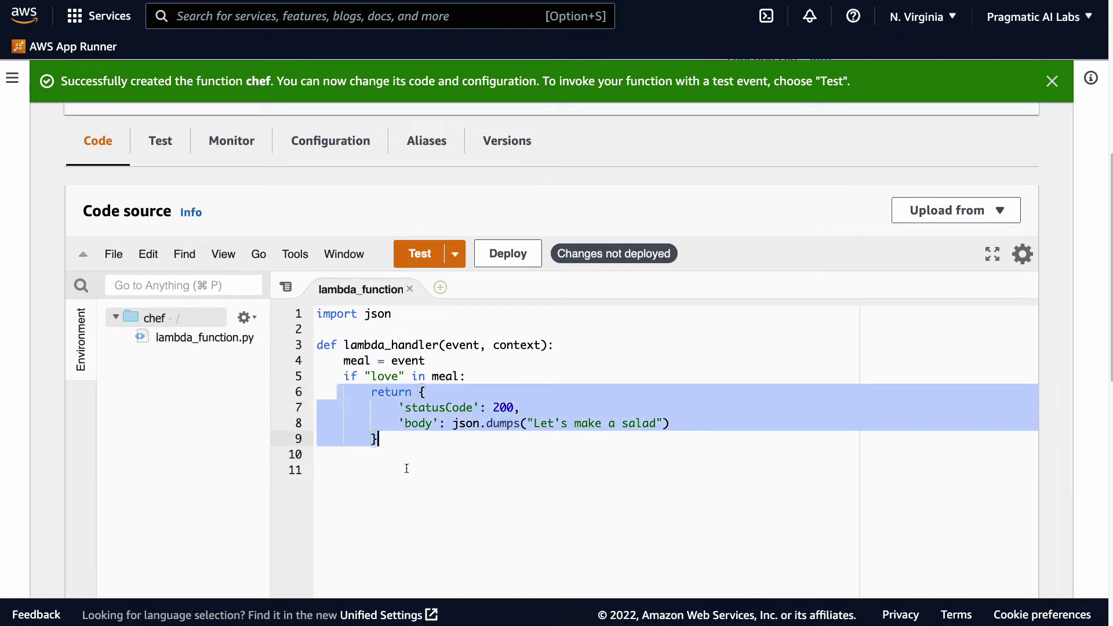
click(398, 470)
key(BackSpace)
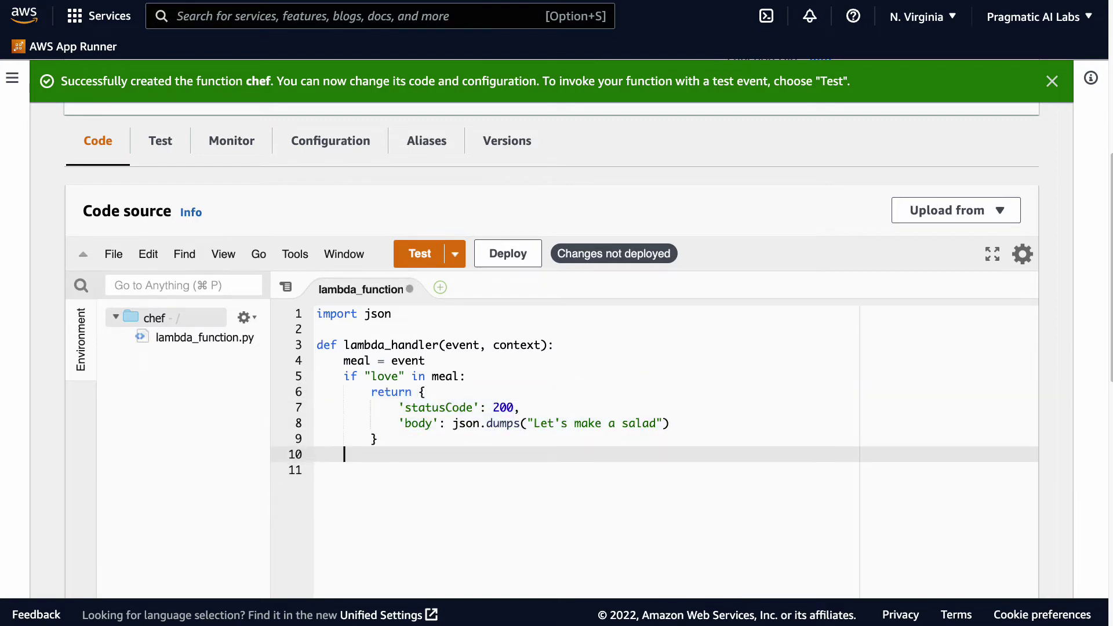
key(ctrl+v)
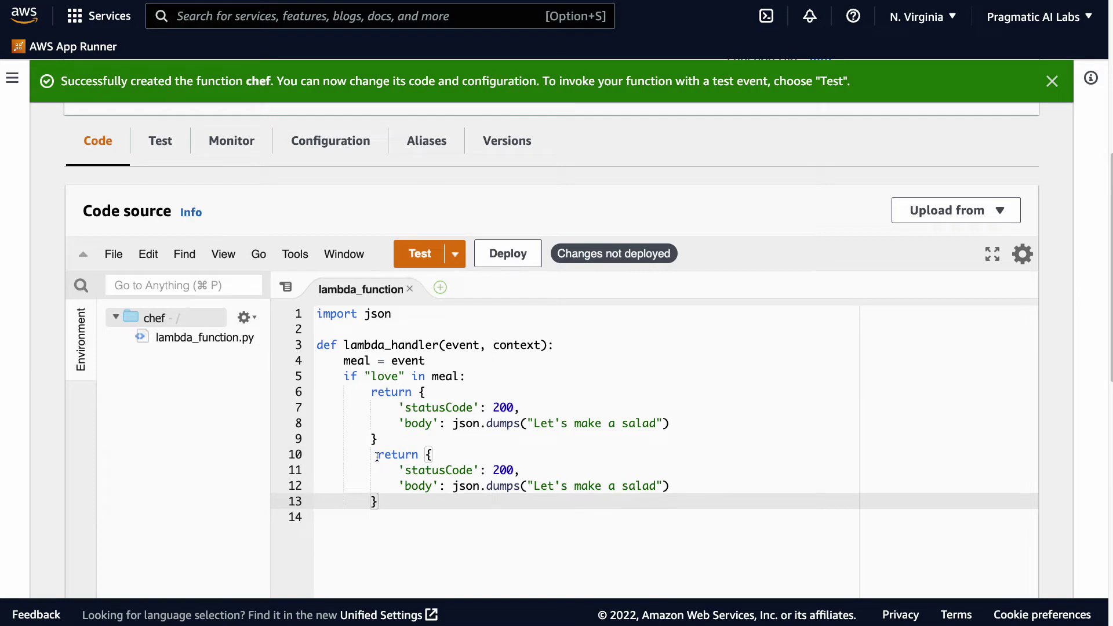
click(376, 455)
key(BackSpace)
key(BackSpace)
key(Tab)
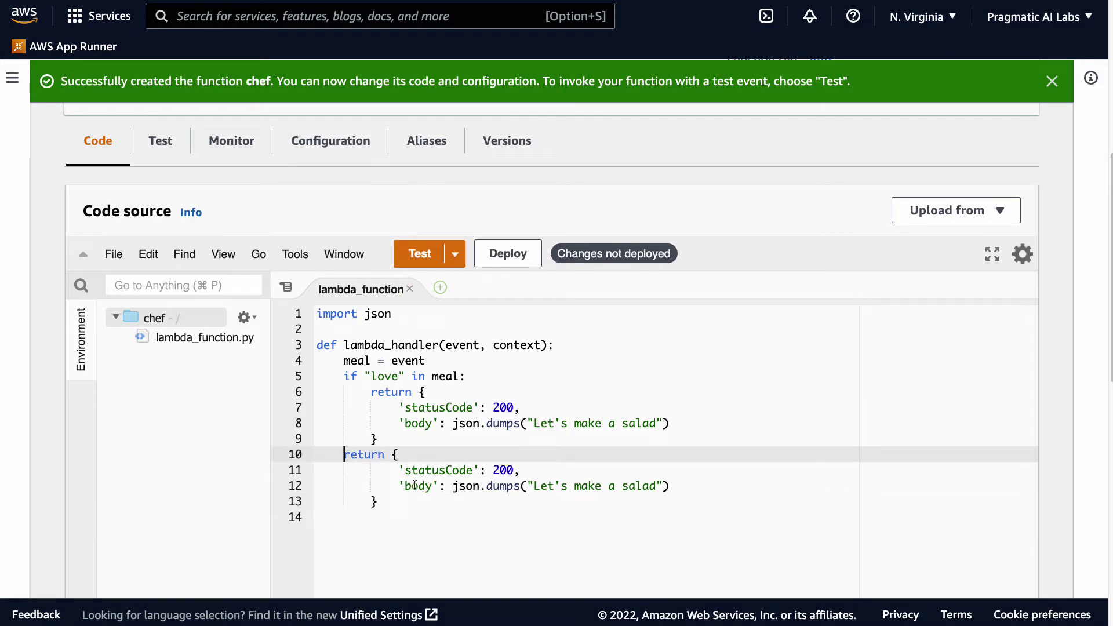
click(401, 469)
key(BackSpace)
click(400, 486)
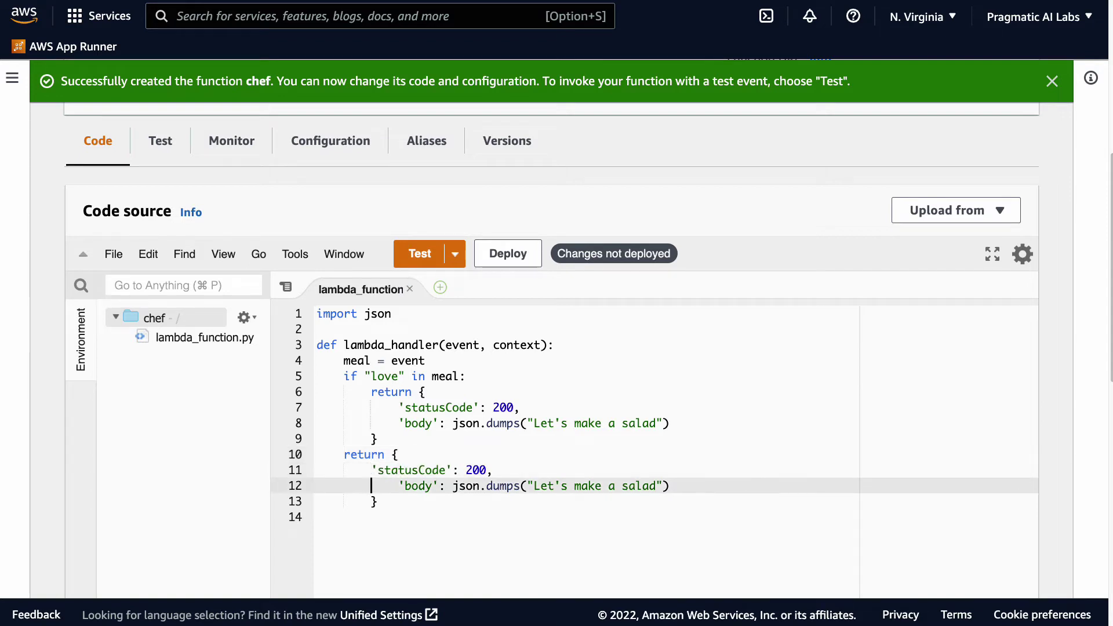
key(BackSpace)
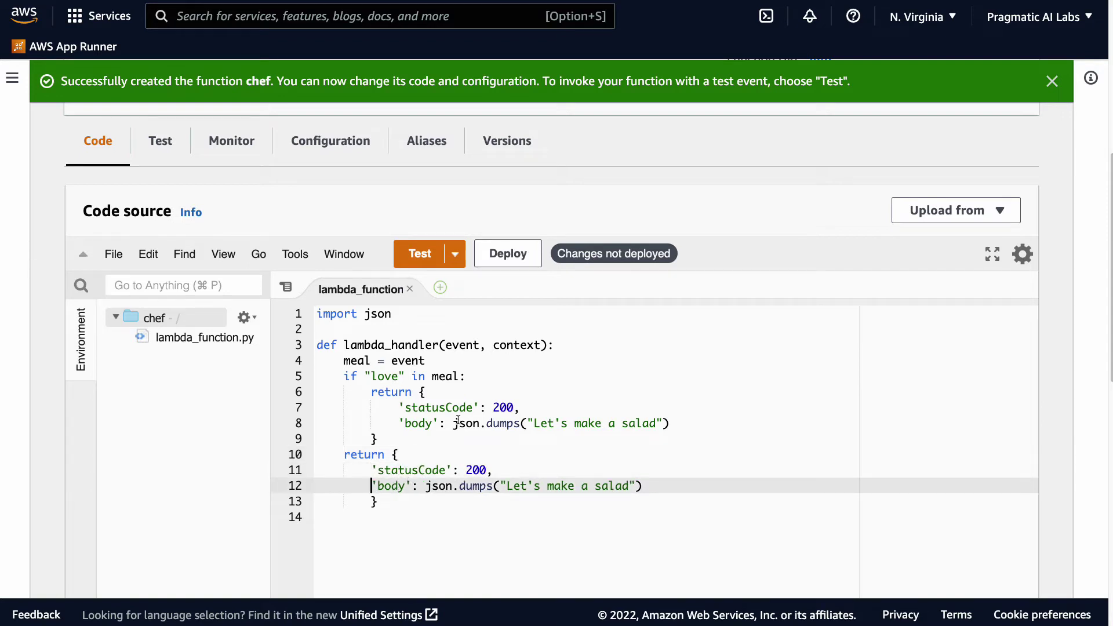
drag(629, 487, 596, 487)
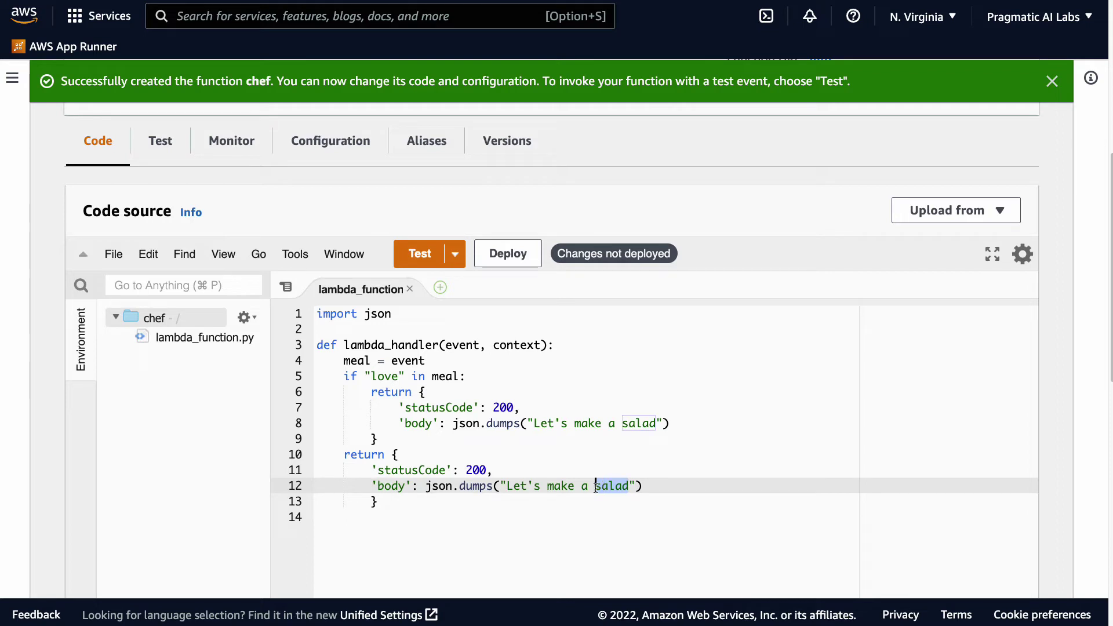
text(bbq)
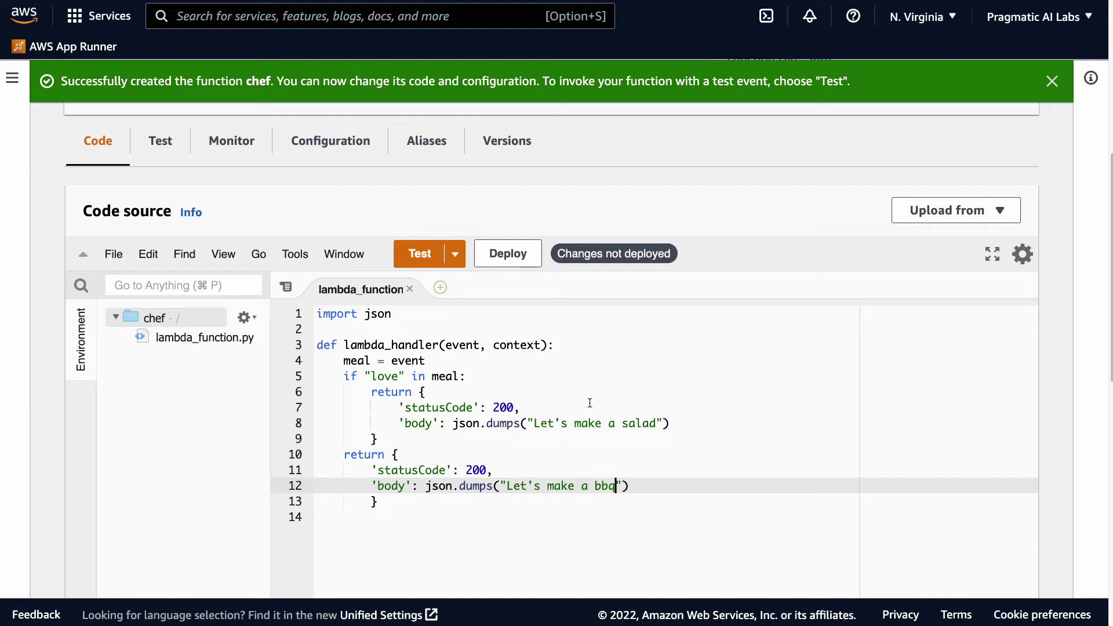
click(516, 253)
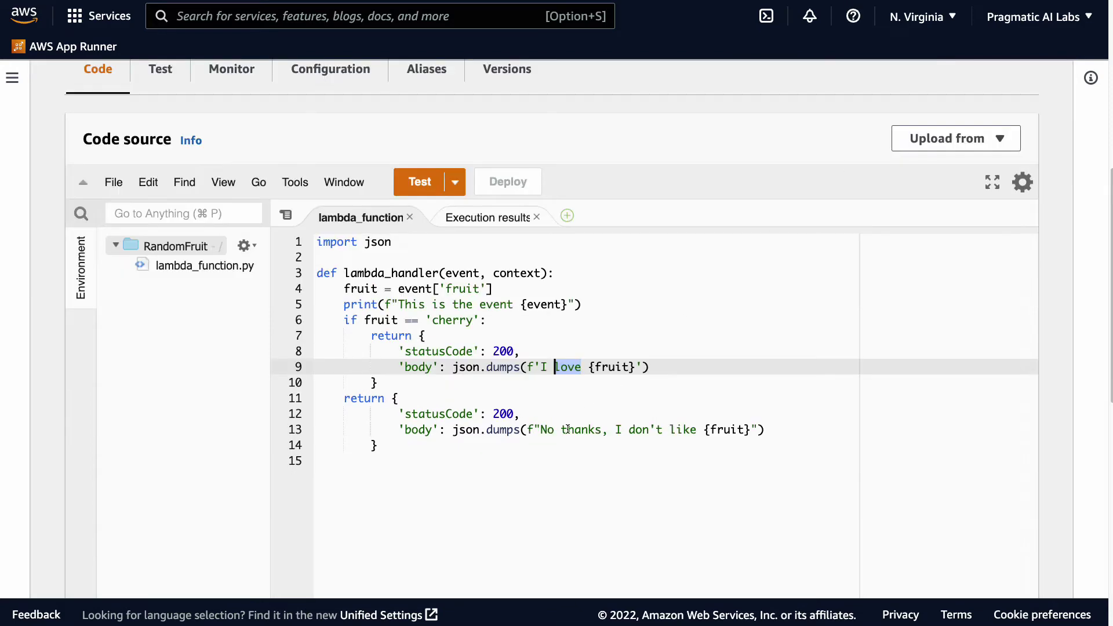
scroll(679, 459, down, 5)
scroll(676, 480, down, 5)
scroll(676, 481, up, 10)
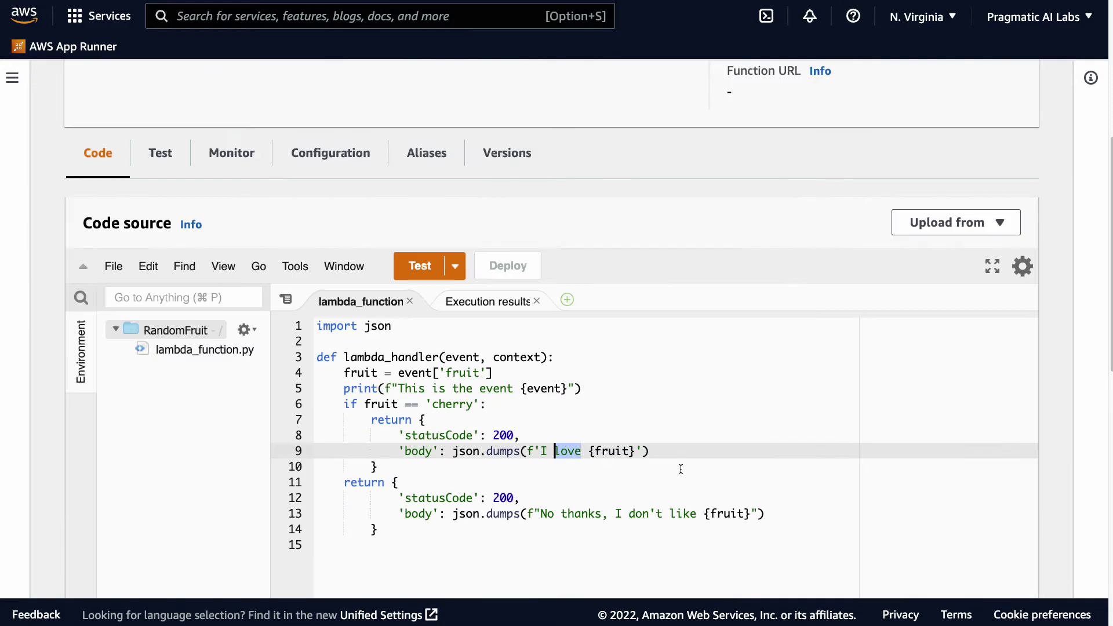
Run RandomFruit with pear, then with Cherry, and select the 'I love cherry' response JSON.
click(433, 269)
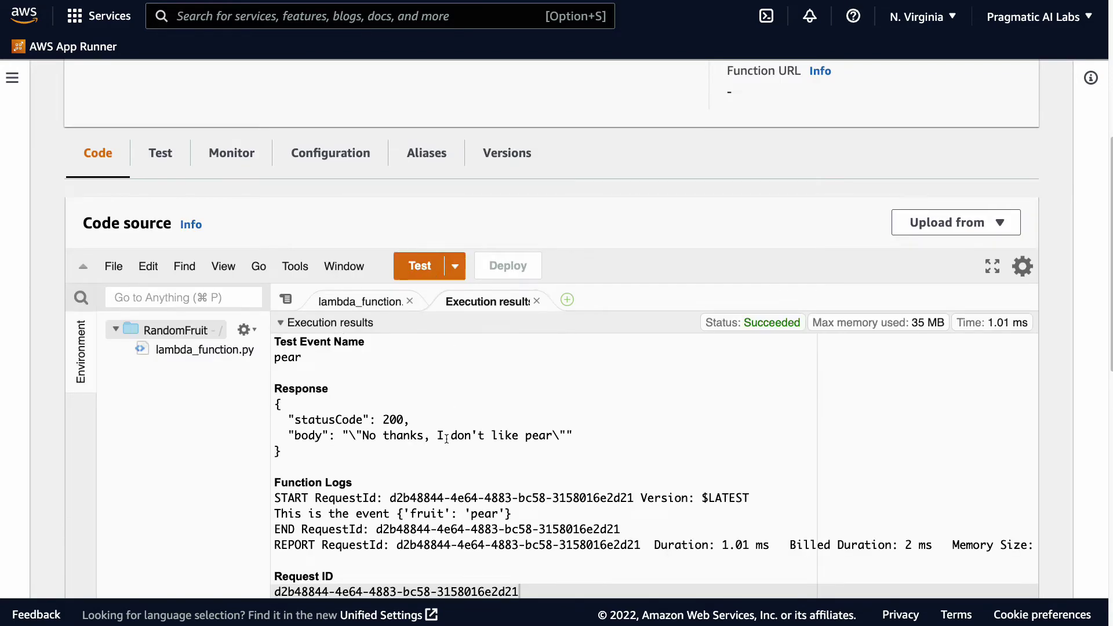
click(455, 275)
click(432, 346)
click(418, 270)
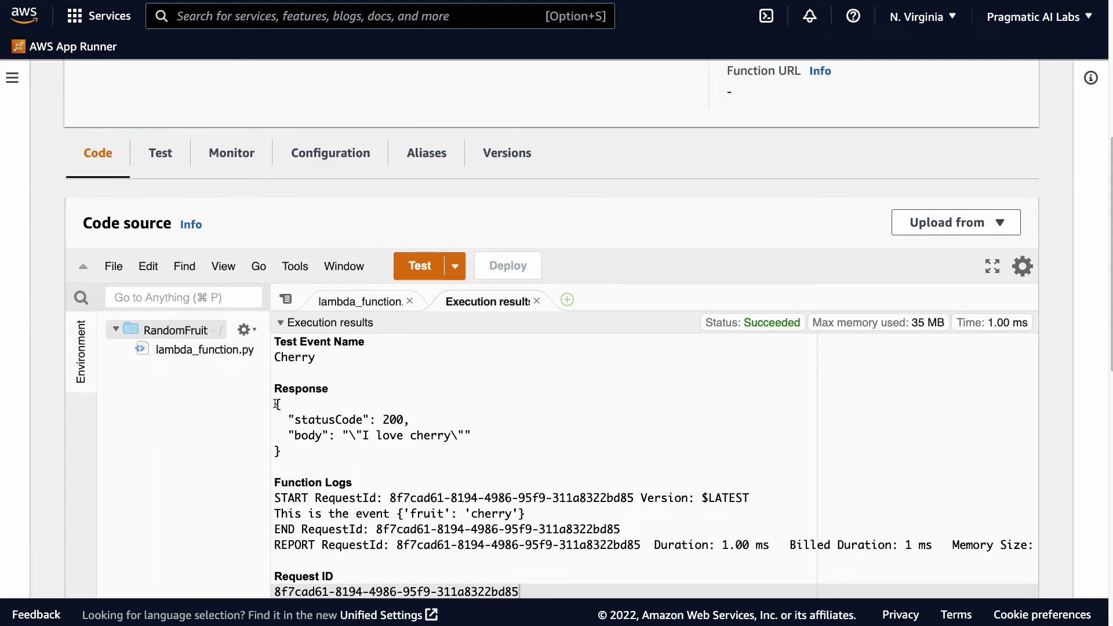
drag(278, 403, 291, 446)
key(ctrl+c)
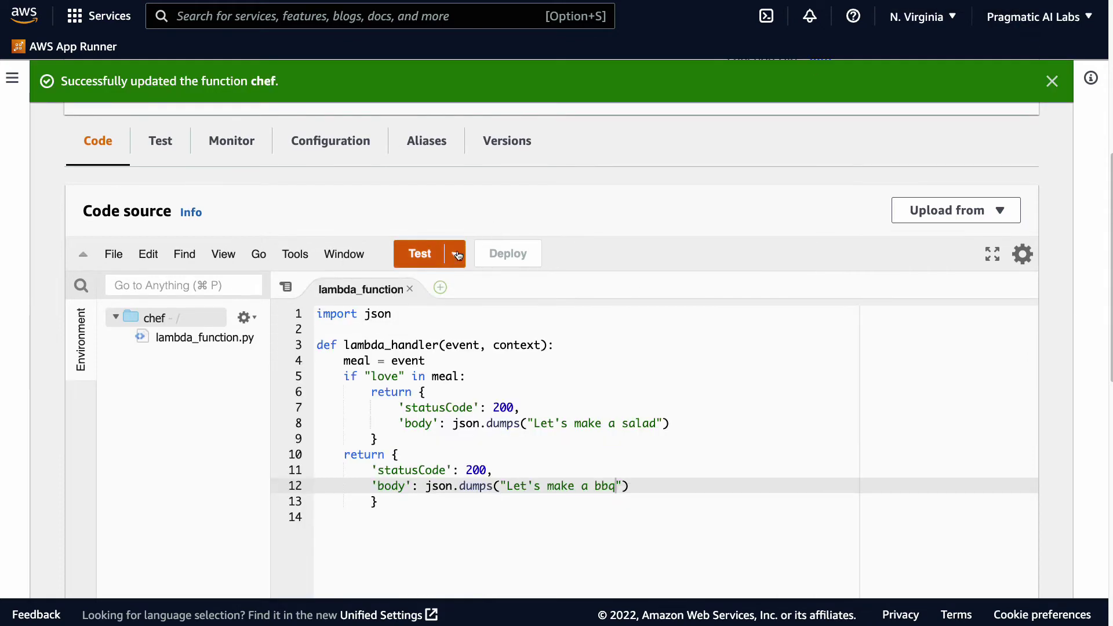
Save a chef test event named meal using the pasted cherry response JSON as its payload.
click(452, 260)
click(457, 284)
scroll(380, 415, down, 3)
key(ctrl+a)
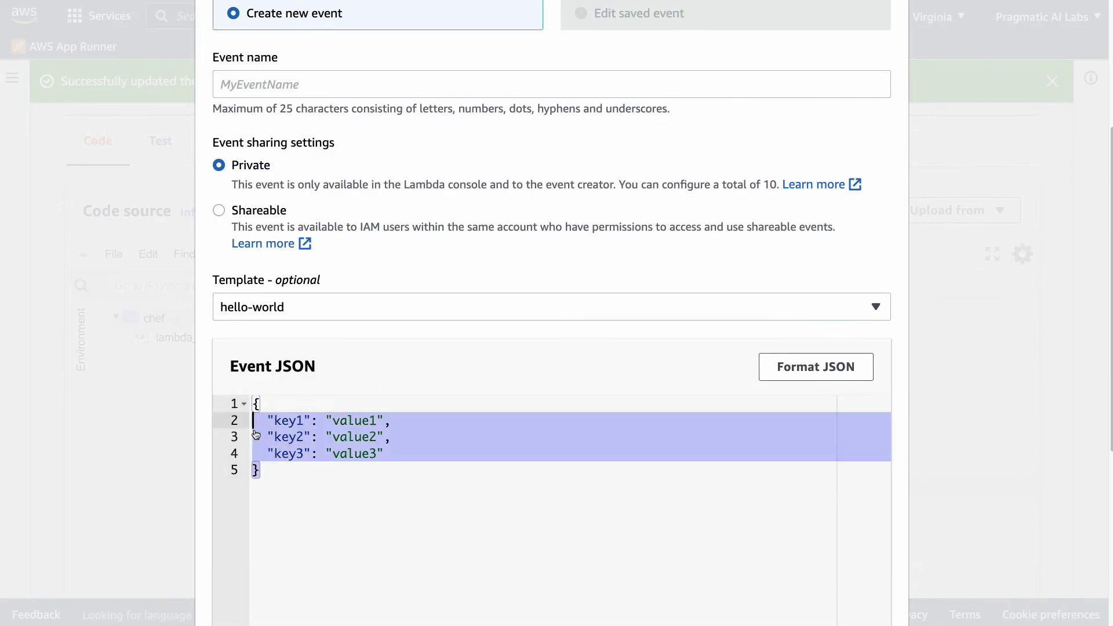
key(ctrl+v)
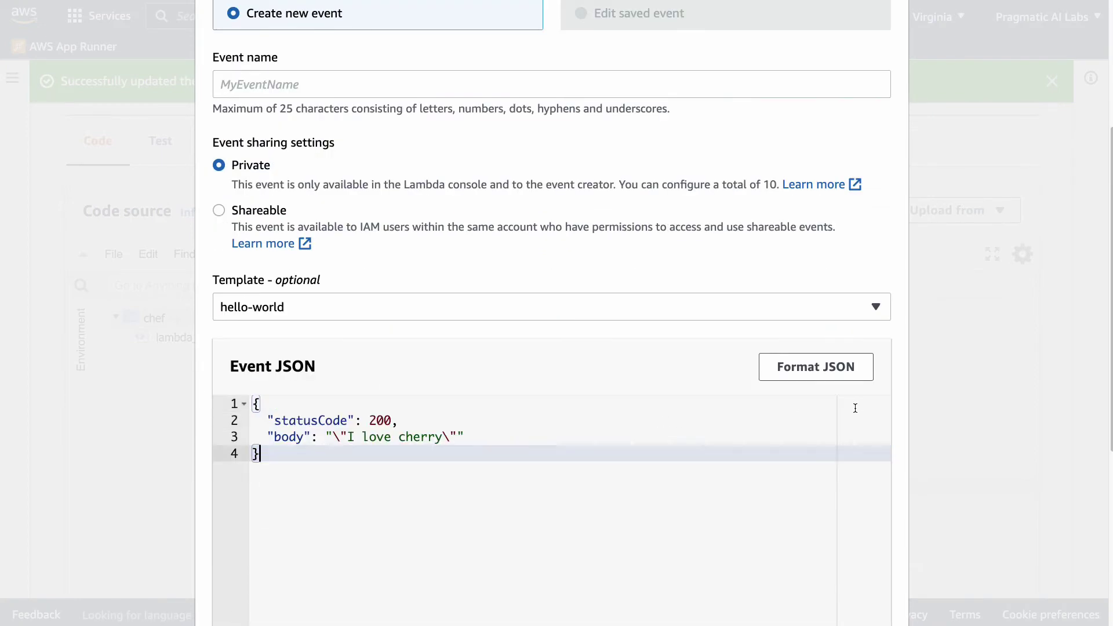
scroll(630, 421, down, 3)
scroll(824, 398, down, 1)
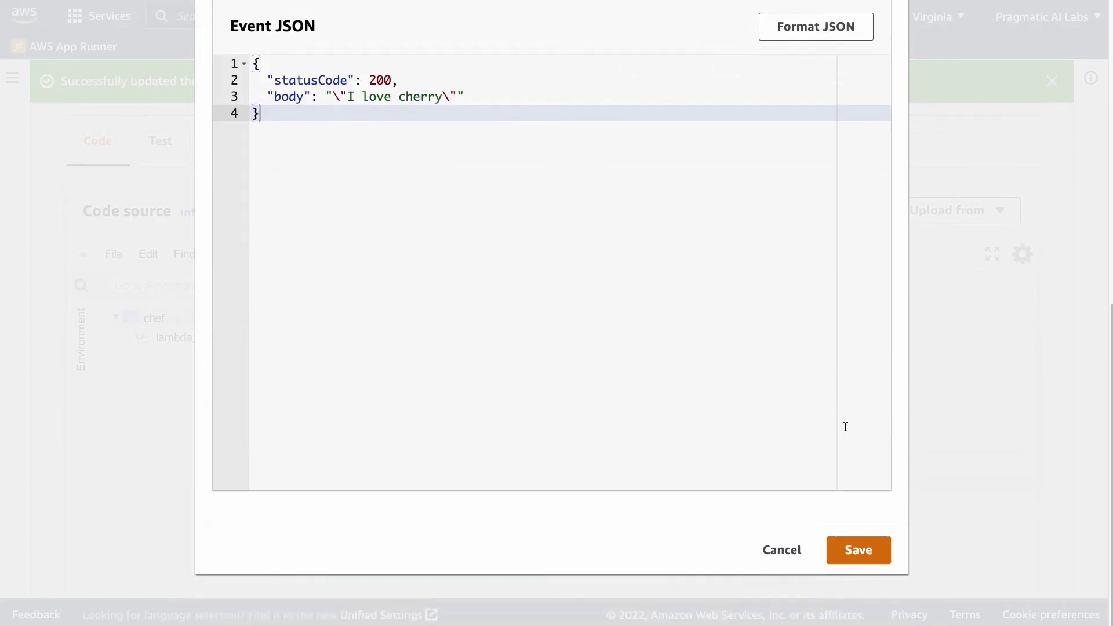
click(859, 551)
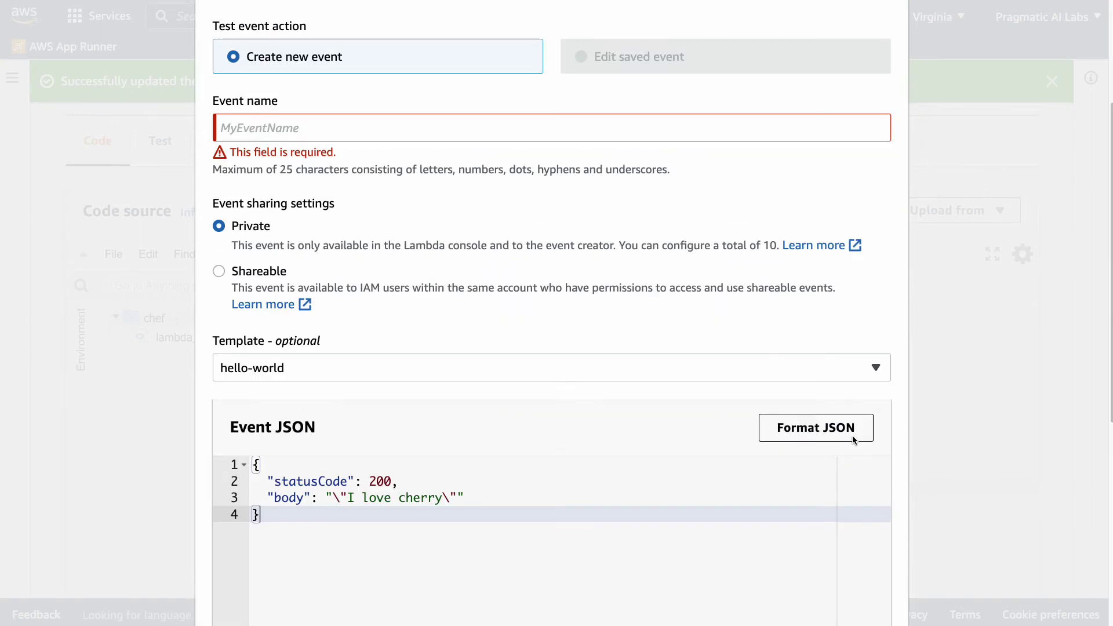
click(333, 129)
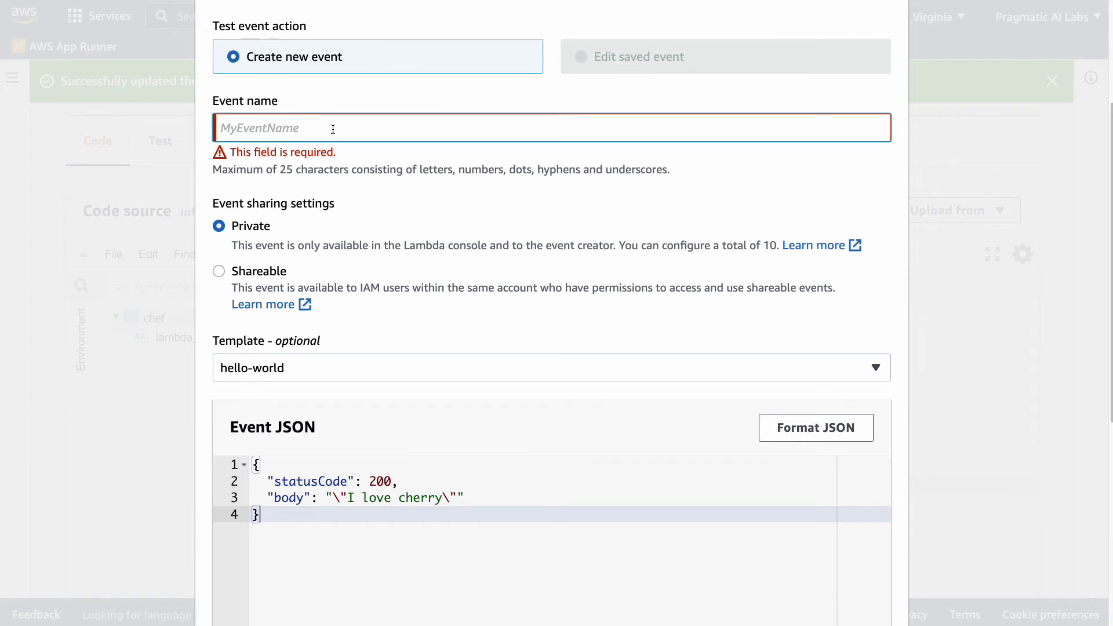
text(meal)
scroll(870, 489, down, 5)
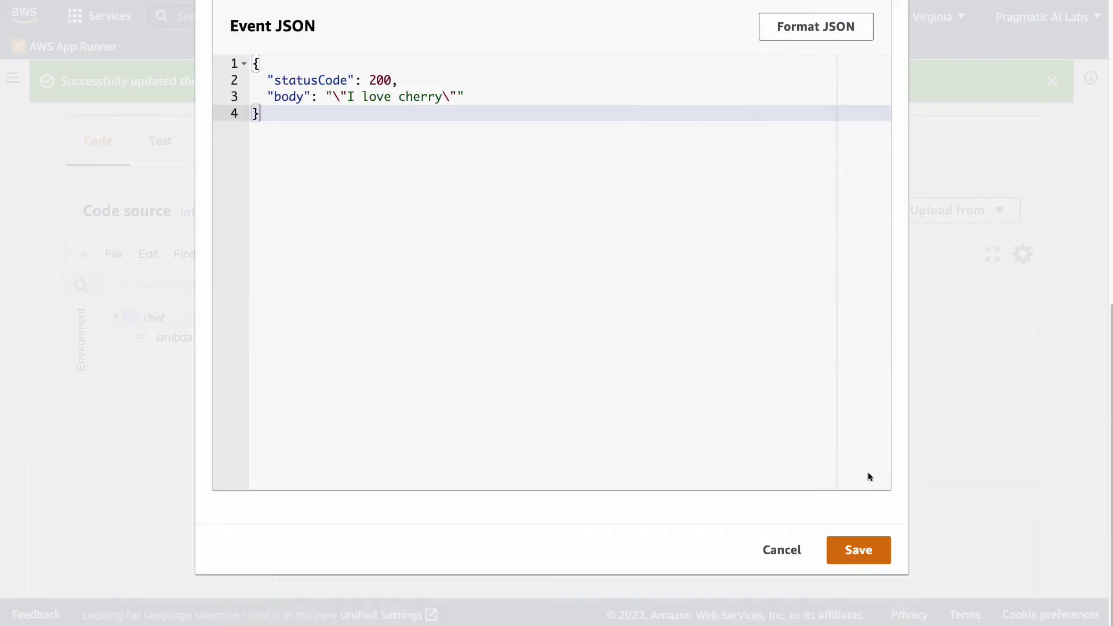
click(865, 547)
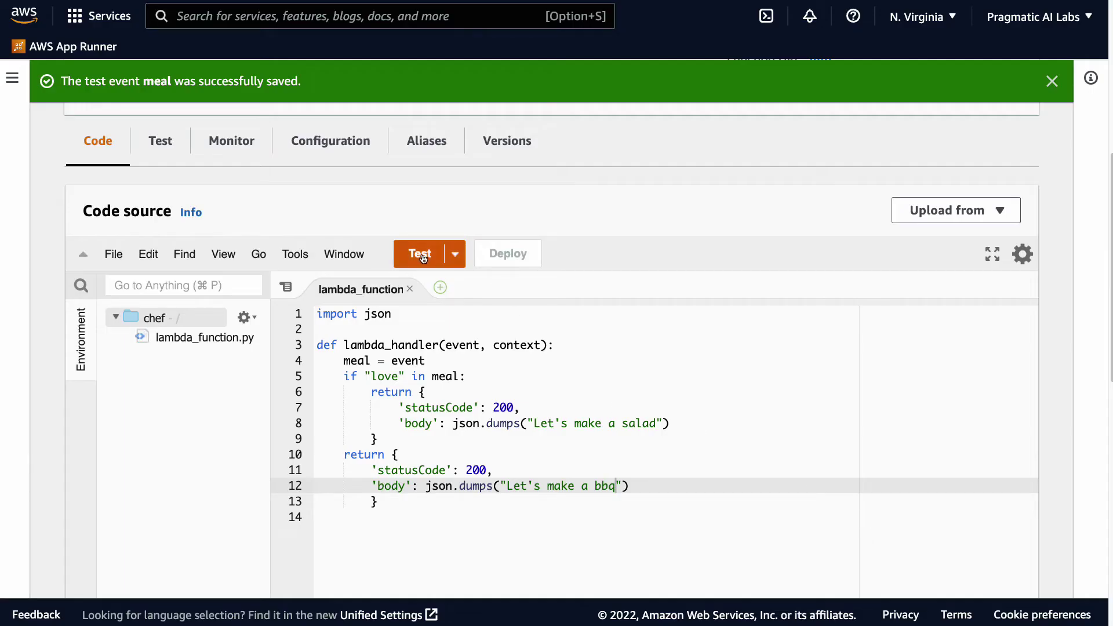
Run chef with the meal event, which returns the bbq response.
click(421, 254)
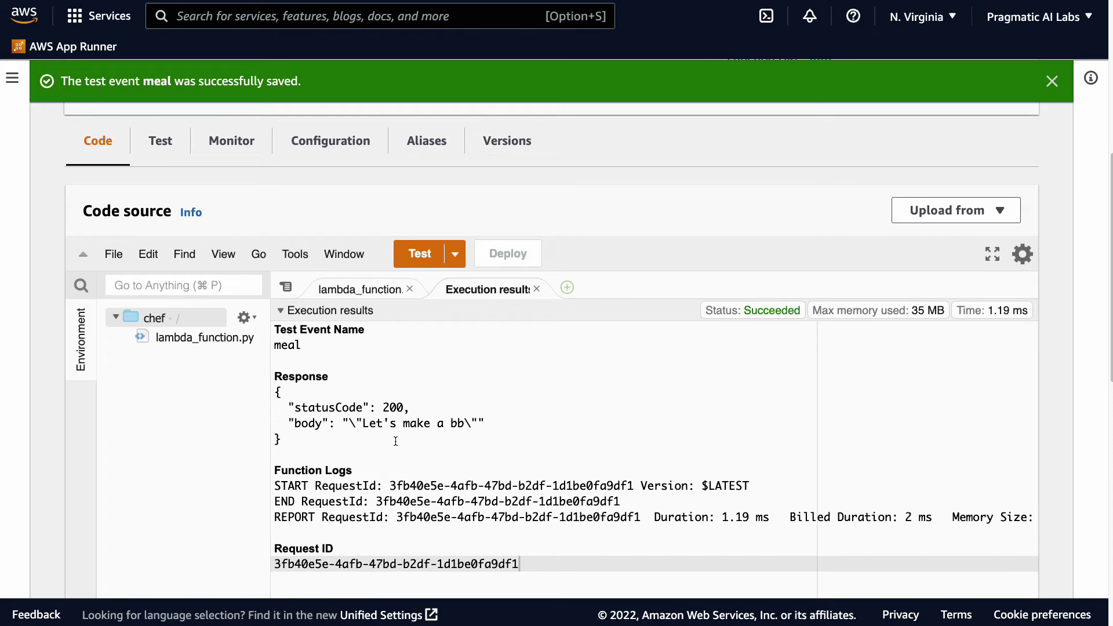
drag(484, 423, 271, 393)
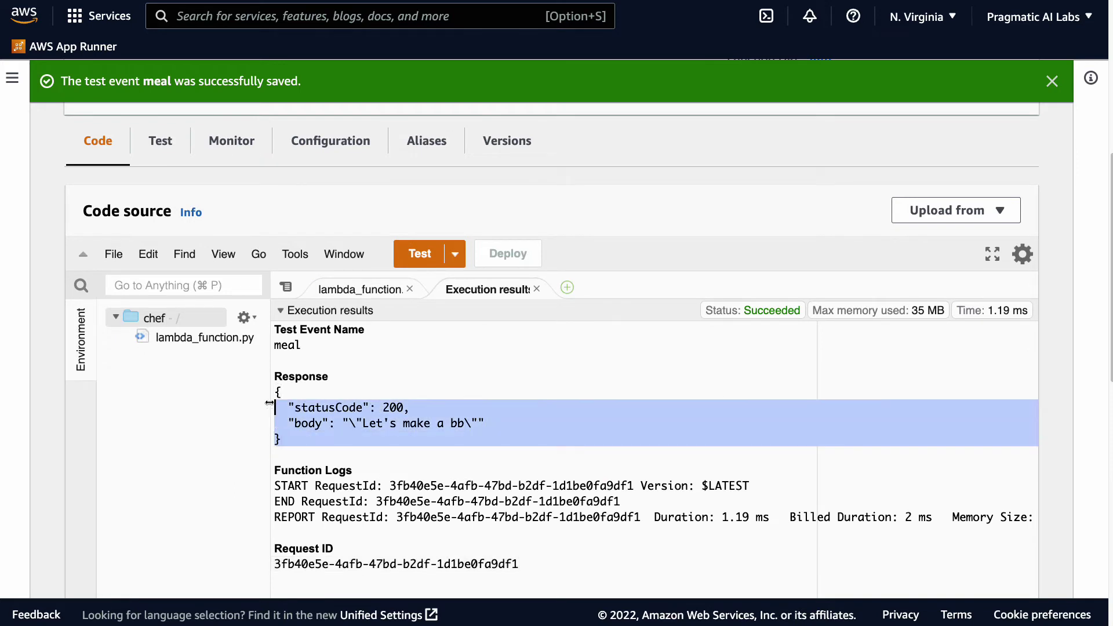
click(316, 426)
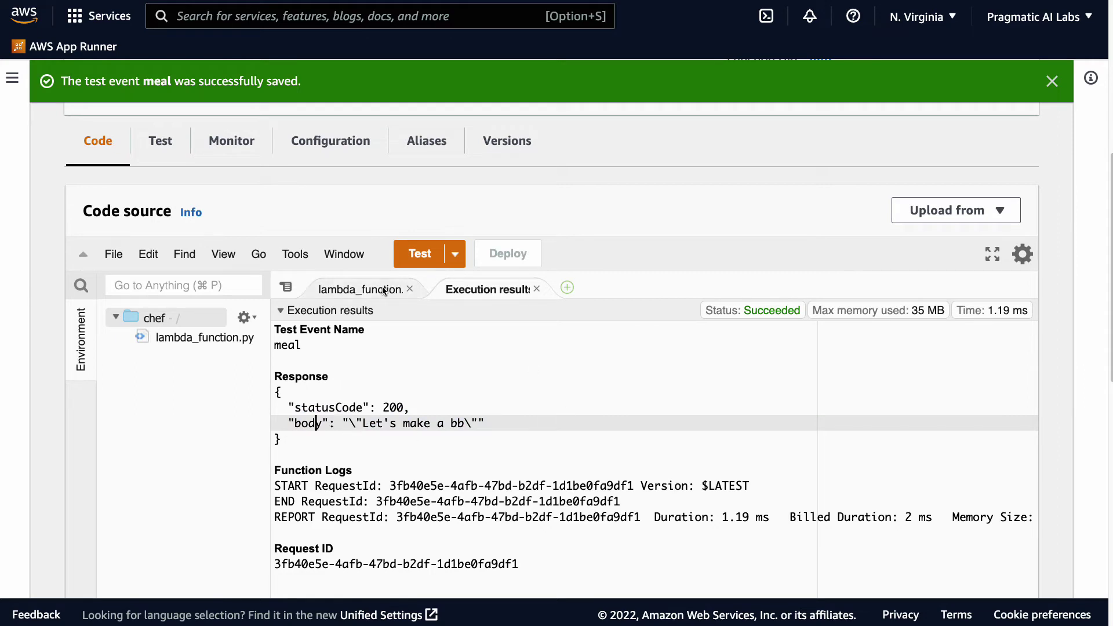
click(360, 290)
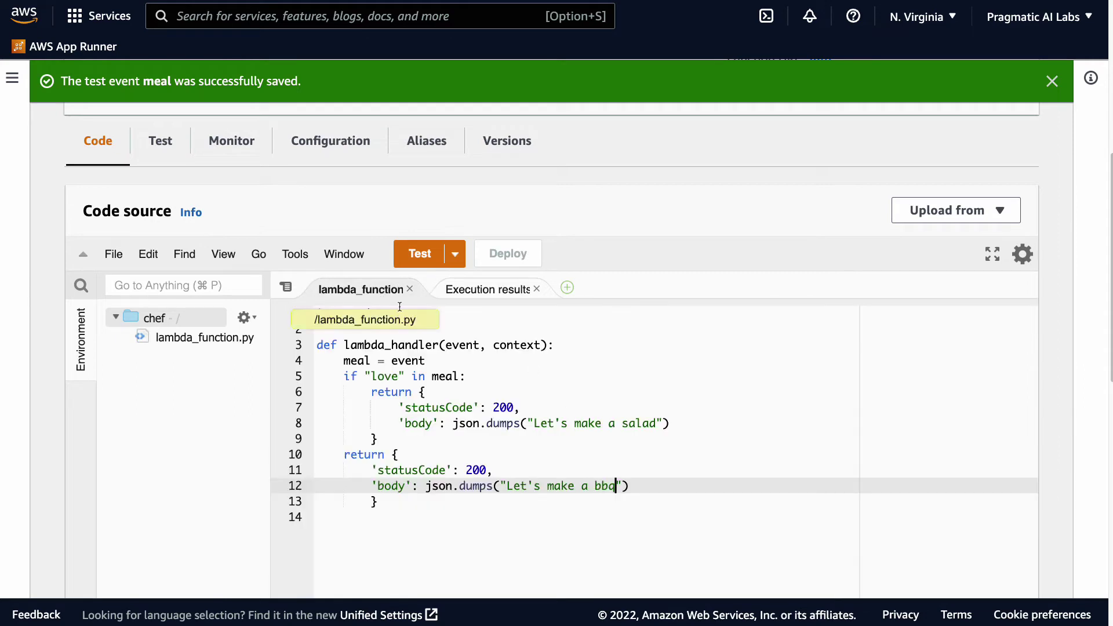
Change line 4 to meal = event['body'], deploy, and rerun to get "Let's make a salad".
click(428, 361)
text(['body)
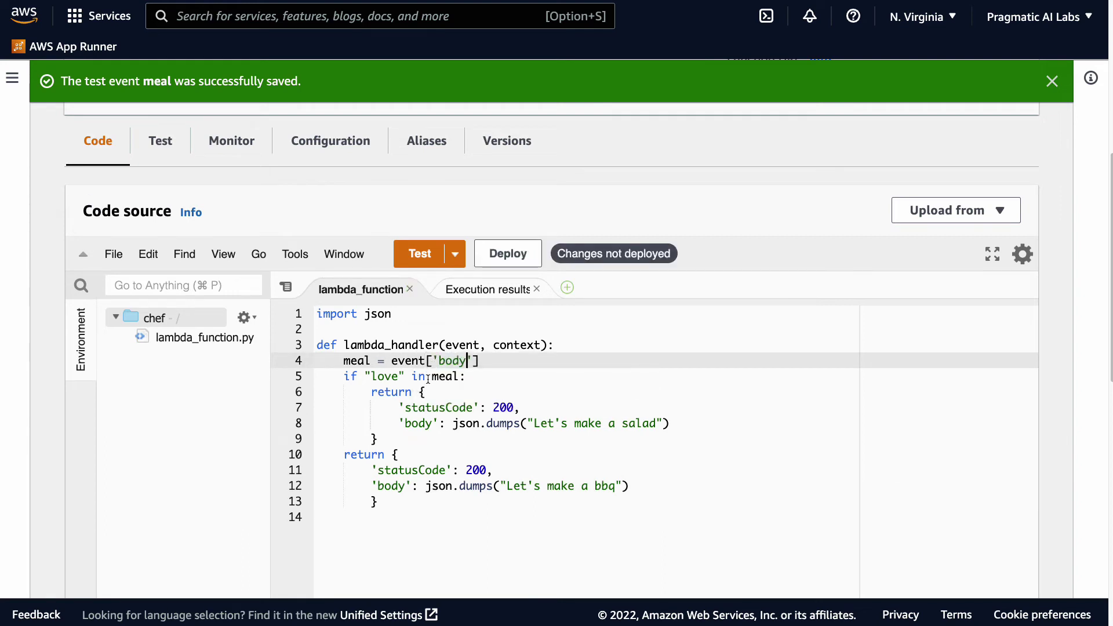
click(508, 253)
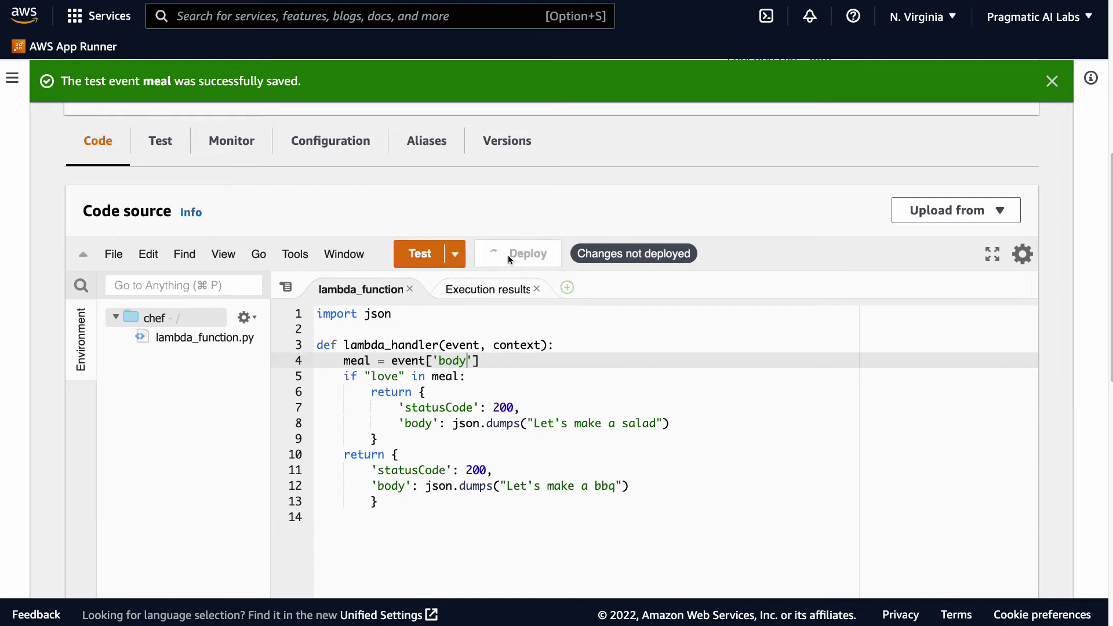
click(414, 255)
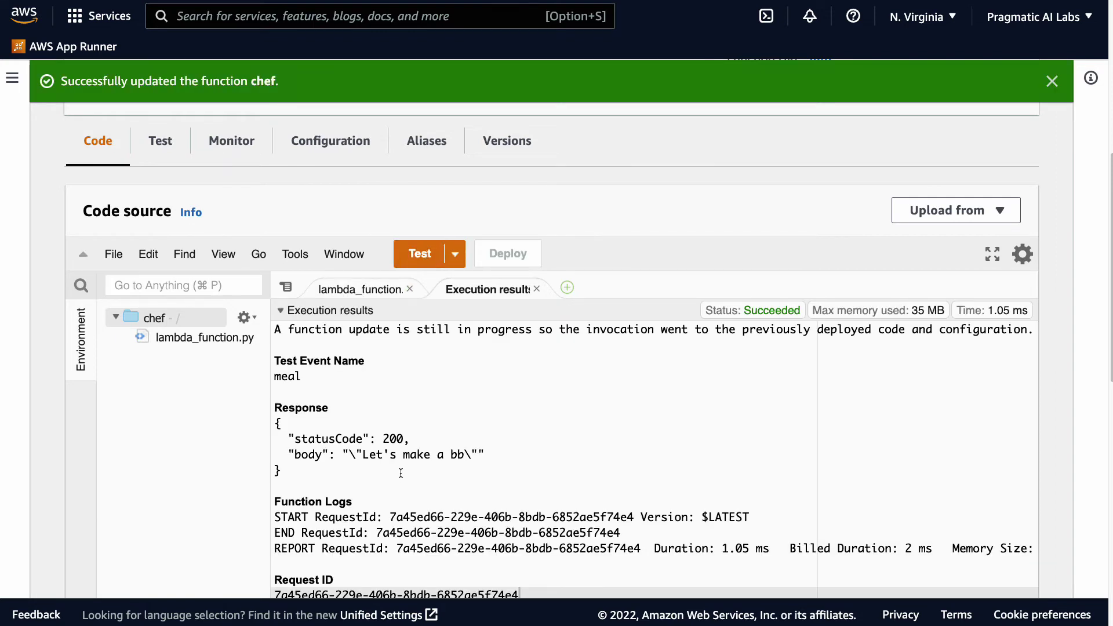
click(419, 256)
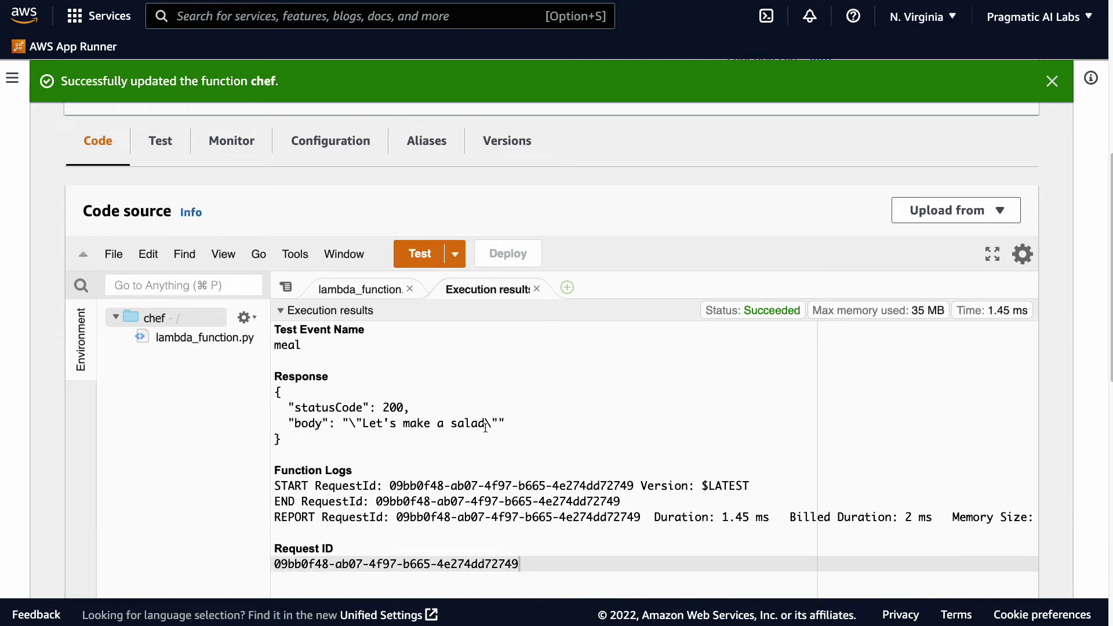
drag(488, 439, 261, 393)
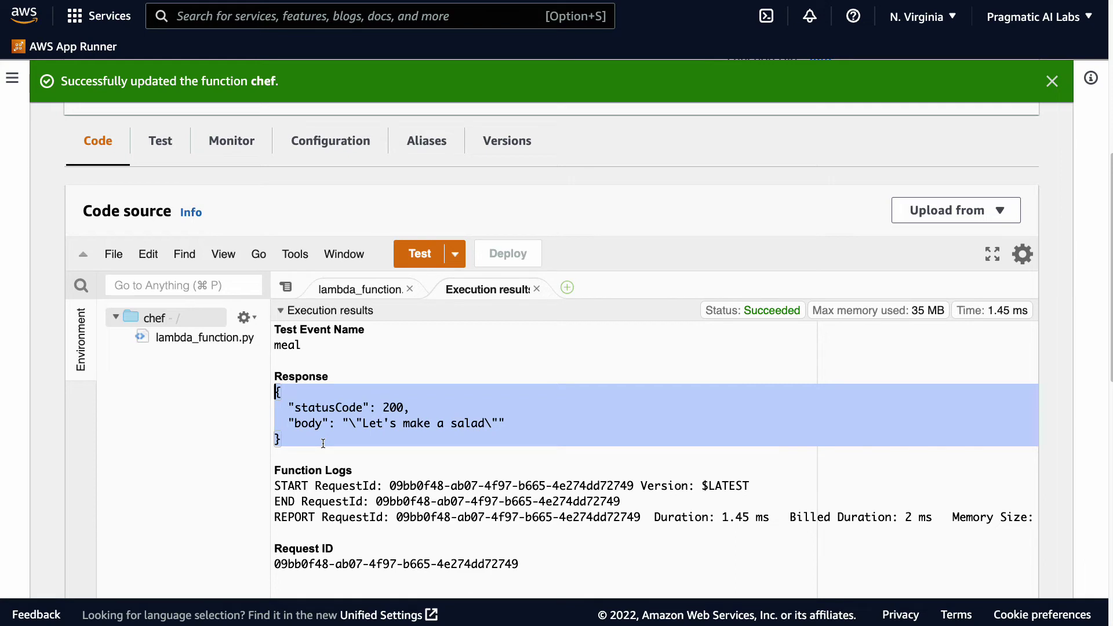
Start a new test event for chef in the Configure test event dialog.
click(454, 254)
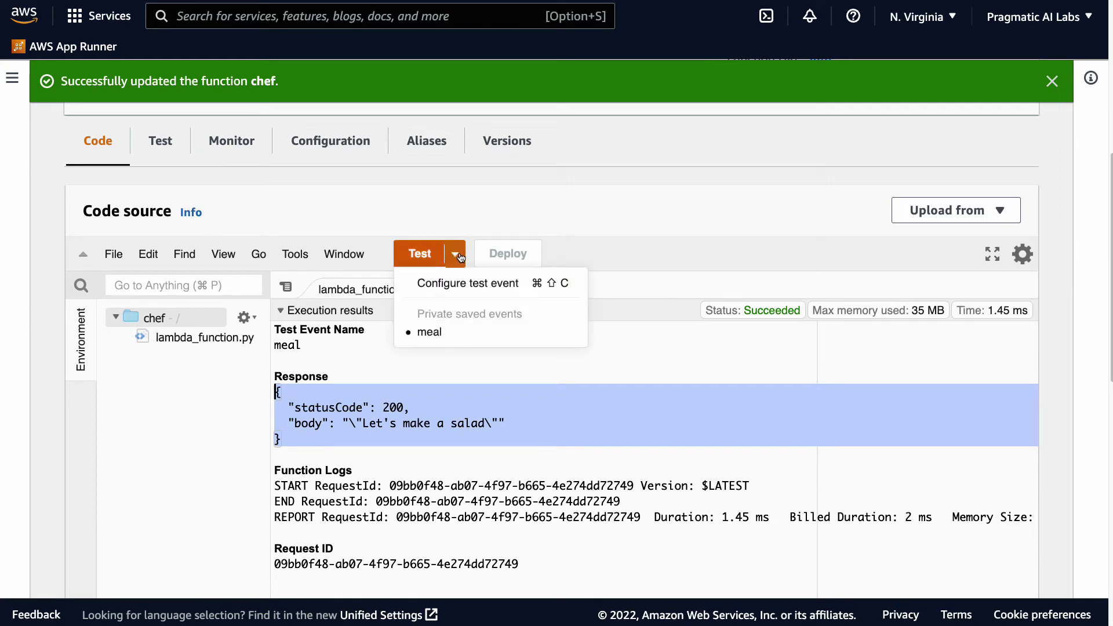
click(455, 285)
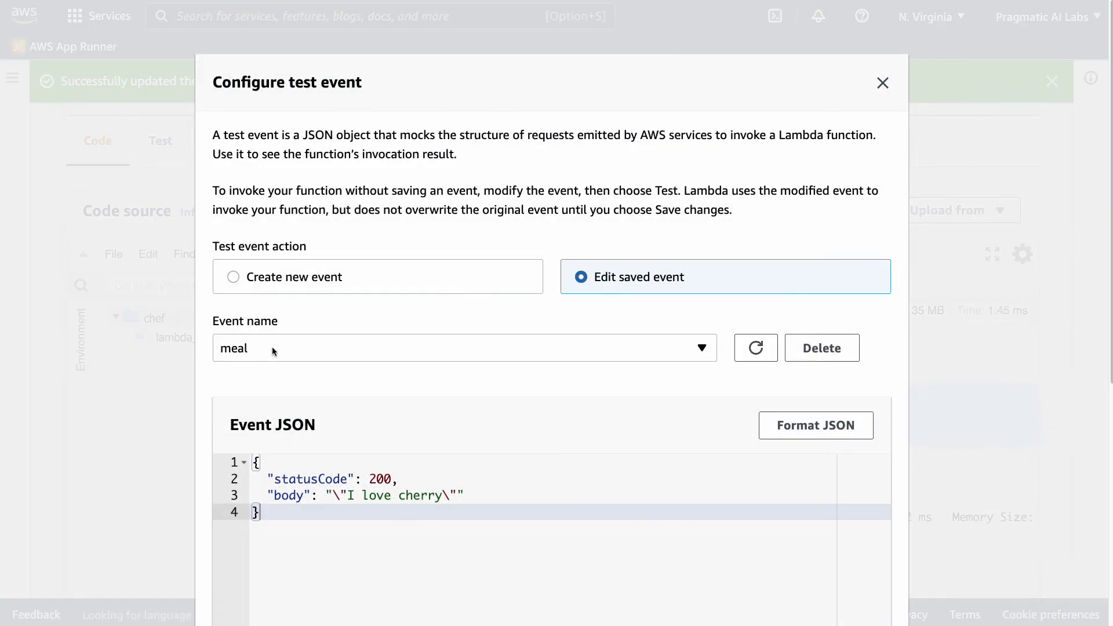
click(284, 282)
scroll(290, 431, down, 2)
scroll(345, 437, down, 2)
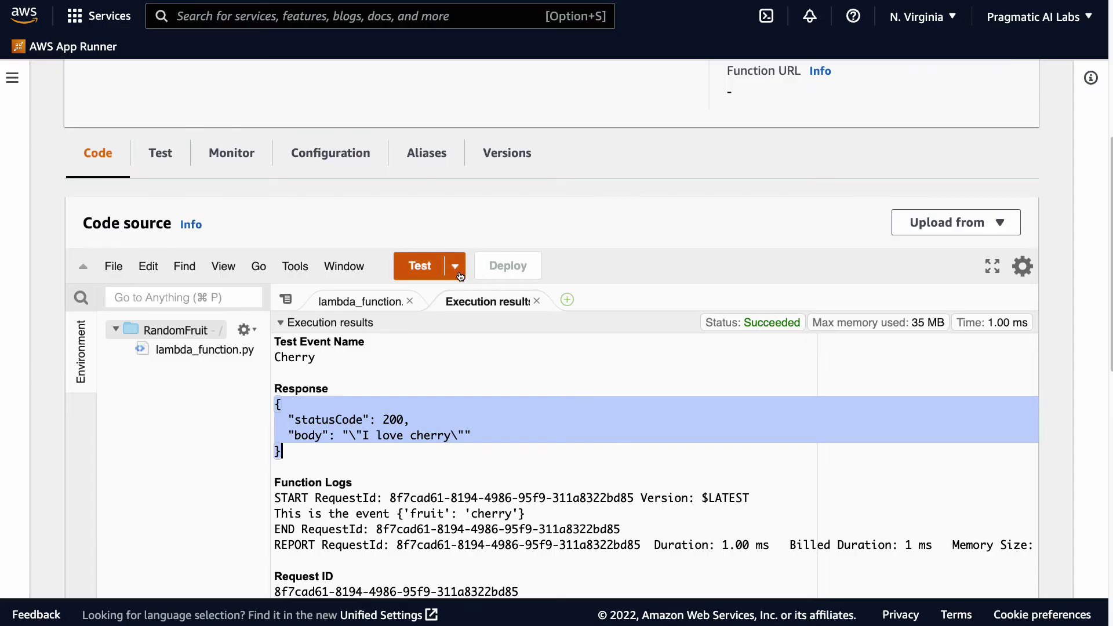
Run RandomFruit with the pear event and select its decline response JSON.
click(454, 266)
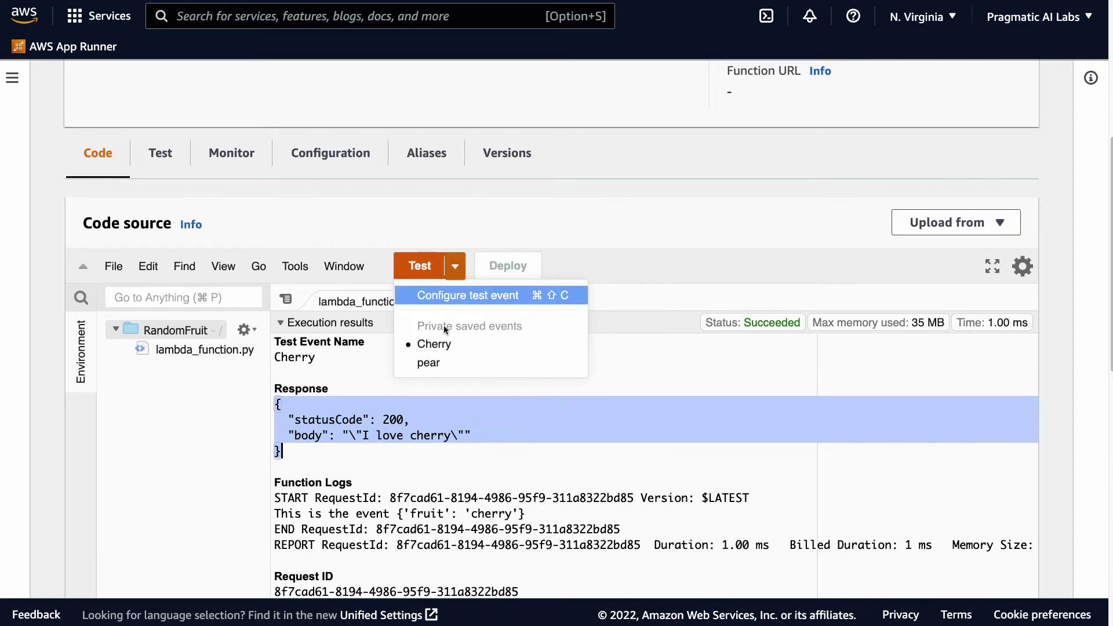
click(429, 362)
click(418, 266)
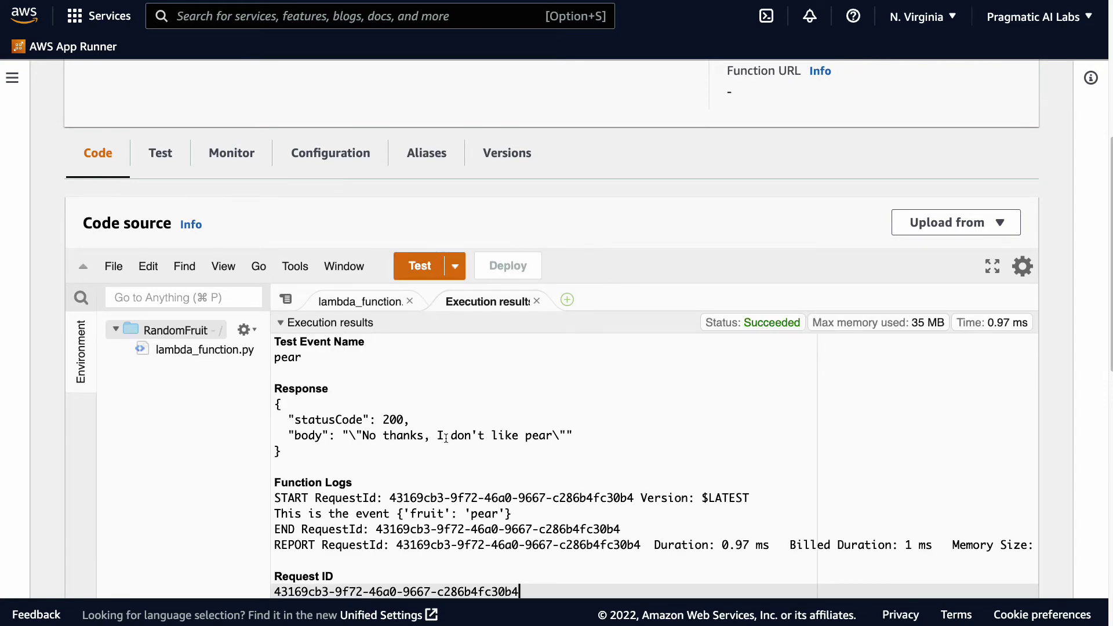
drag(291, 458, 265, 405)
key(ctrl+c)
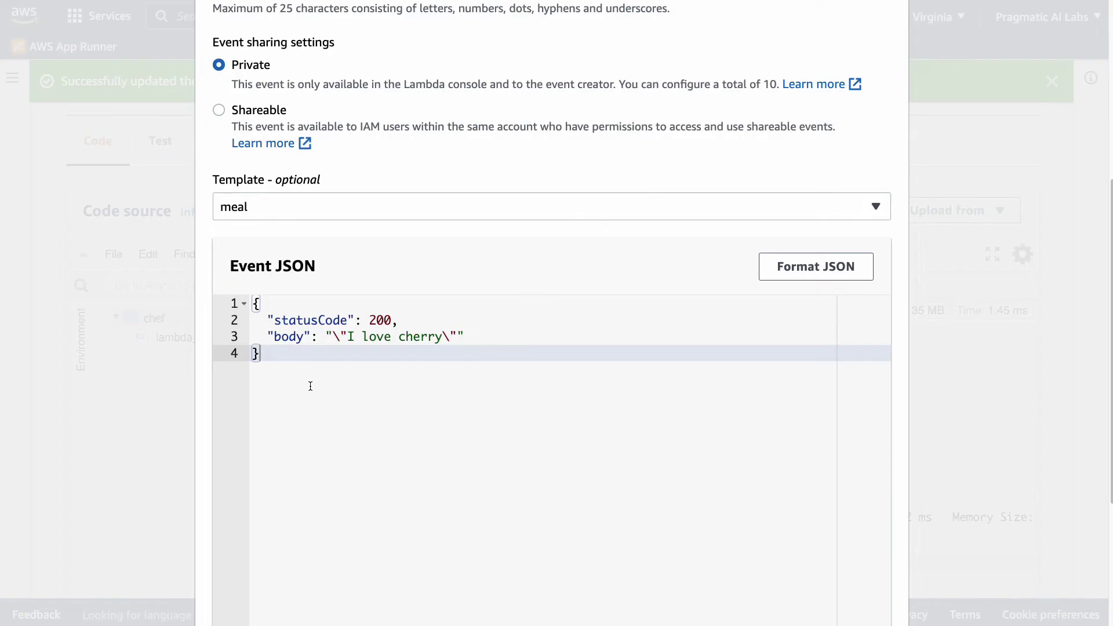
Paste the pear response as the event JSON and rename the event from meal to bbq.
drag(309, 386, 246, 304)
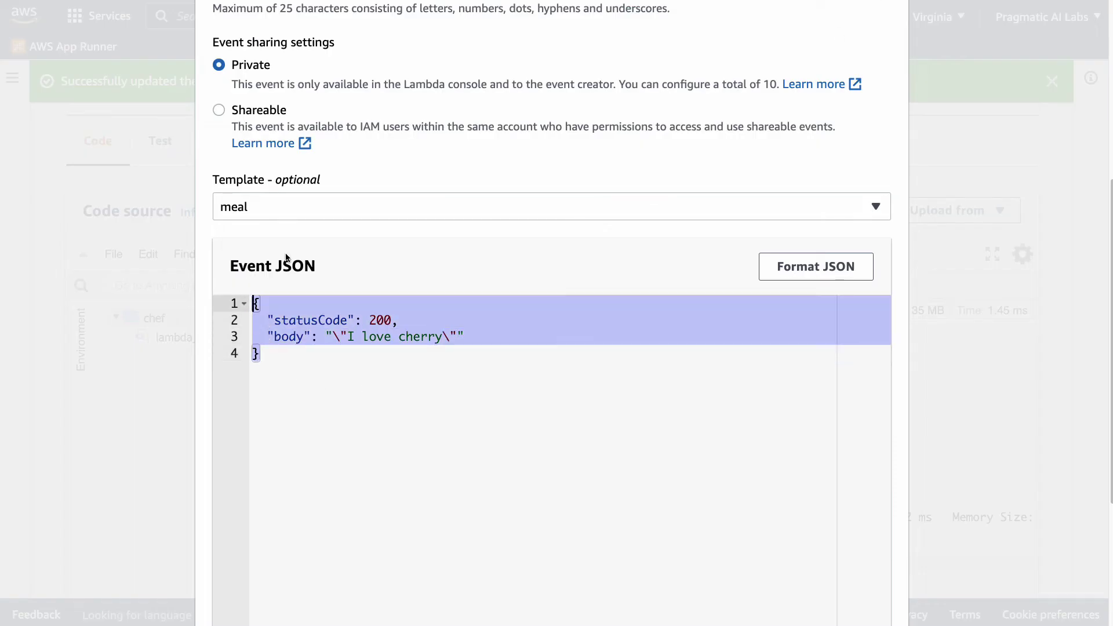
key(ctrl+v)
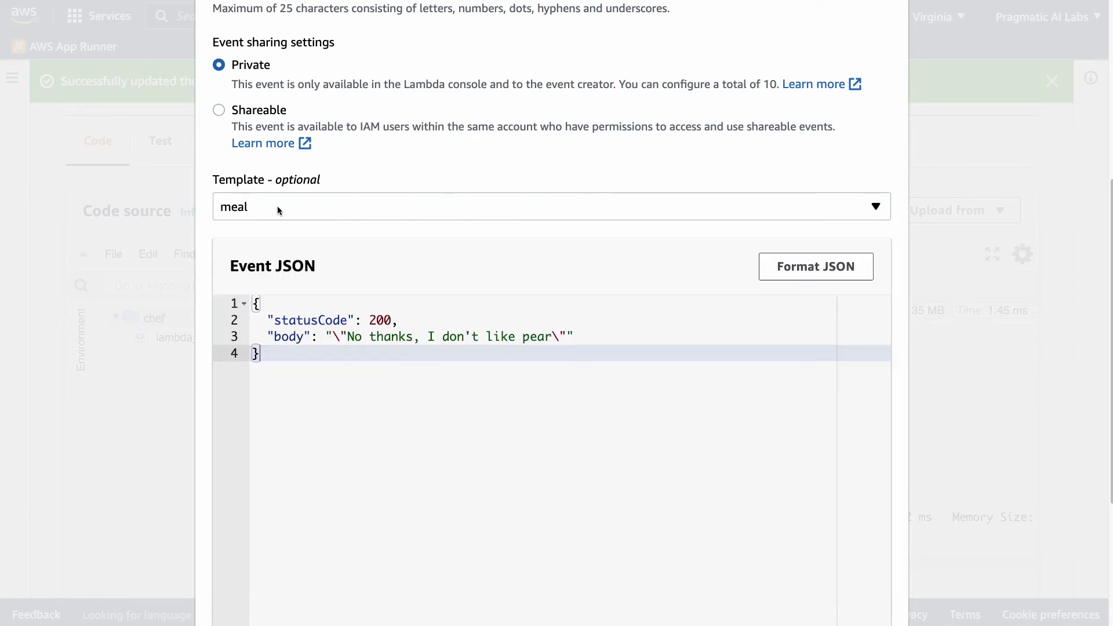
scroll(477, 257, up, 1)
scroll(477, 259, up, 3)
click(293, 251)
double_click(293, 249)
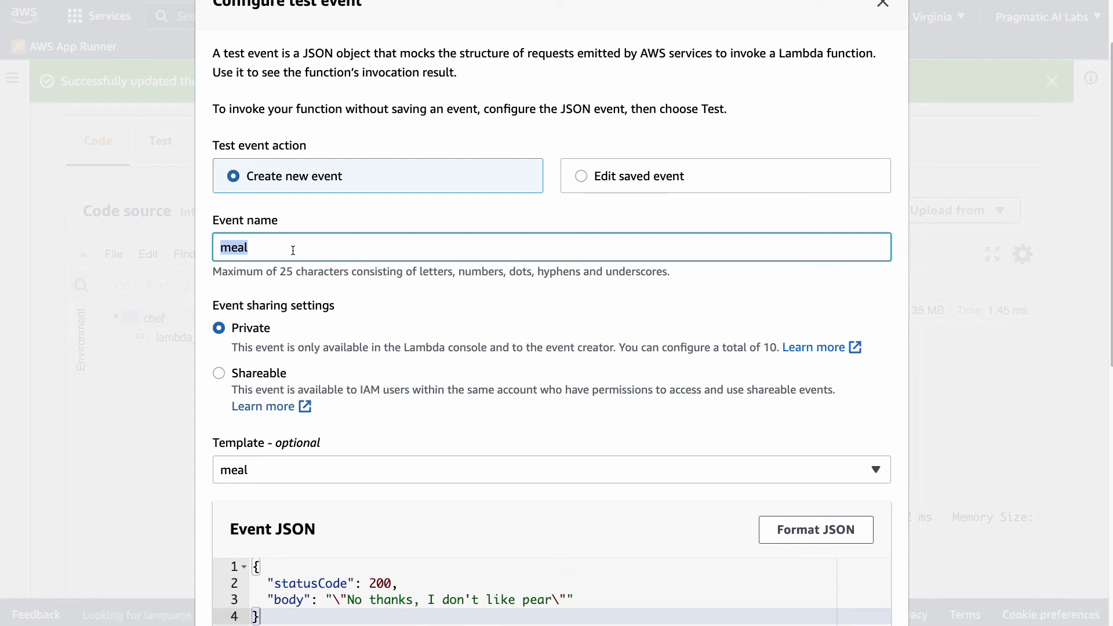
text(bbq)
scroll(556, 400, down, 5)
scroll(693, 436, down, 1)
Save the bbq test event and run chef, selecting its 'Let's make a bbq' response.
click(848, 550)
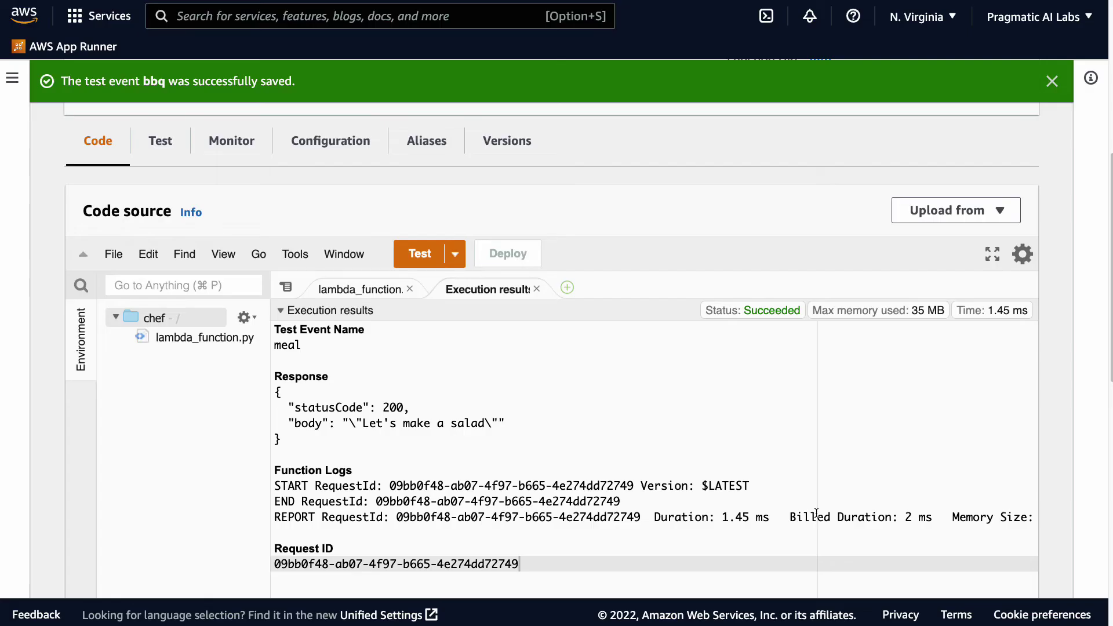
click(421, 257)
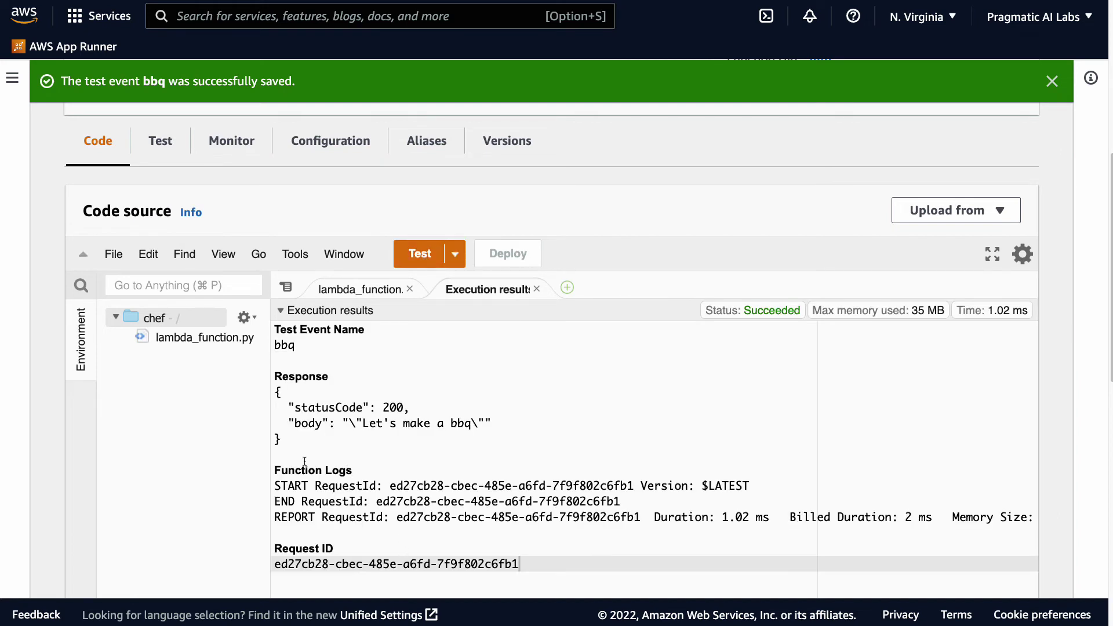
drag(289, 440, 275, 329)
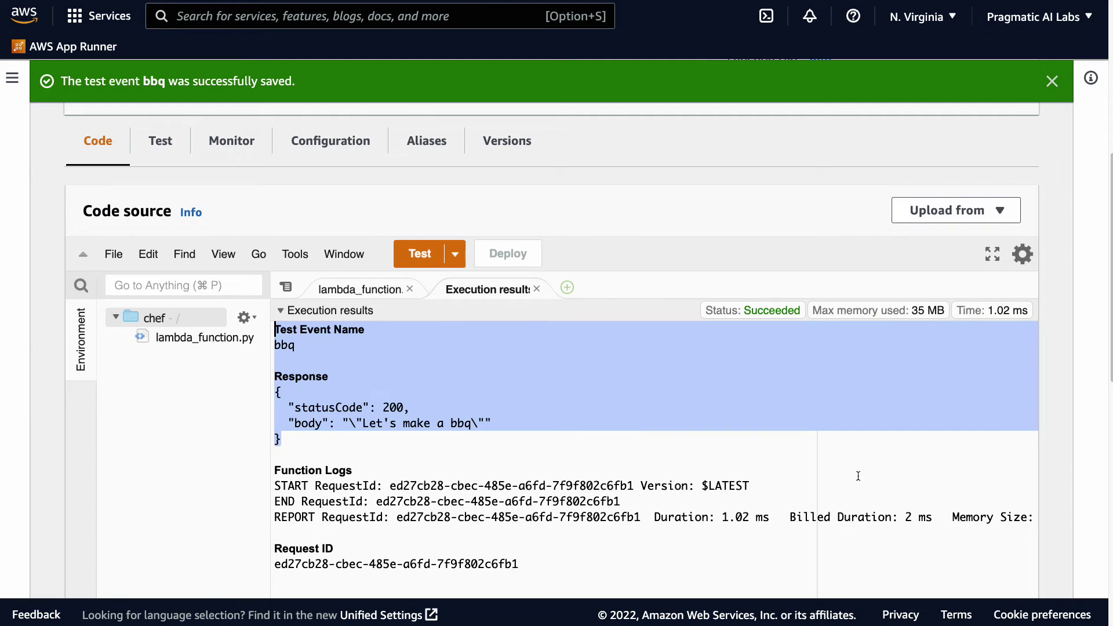
scroll(712, 227, up, 3)
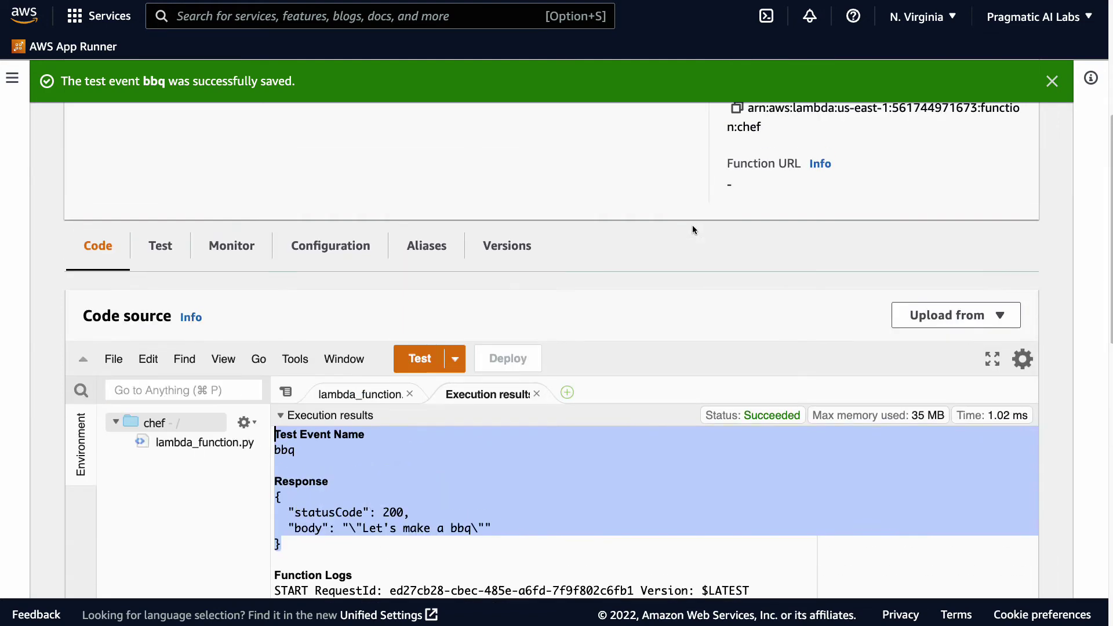
scroll(667, 246, up, 5)
scroll(674, 243, up, 3)
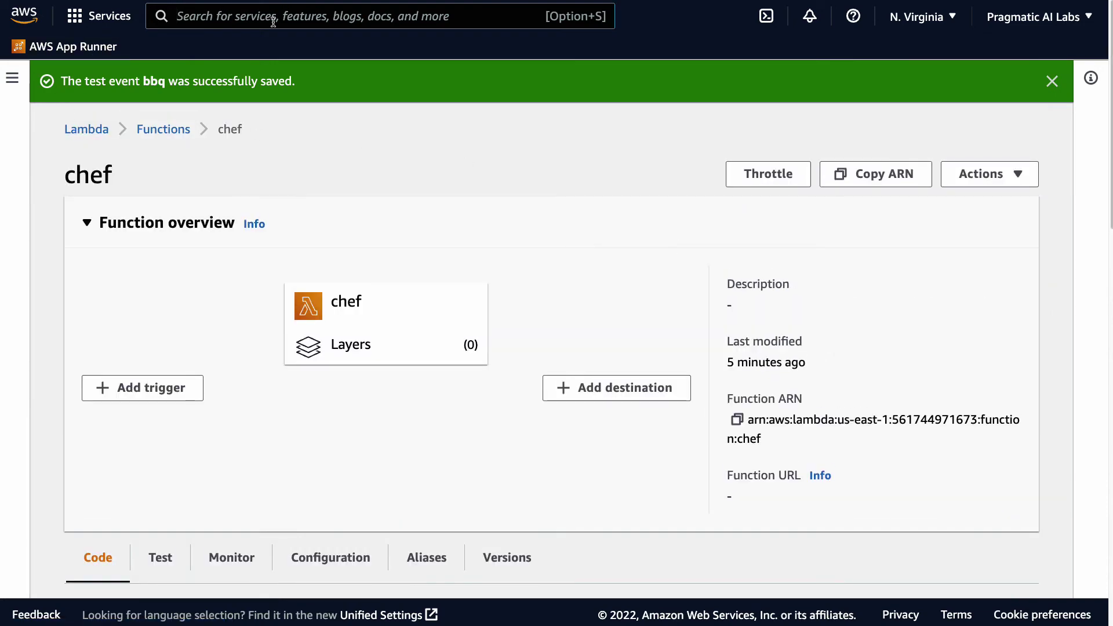
text(step)
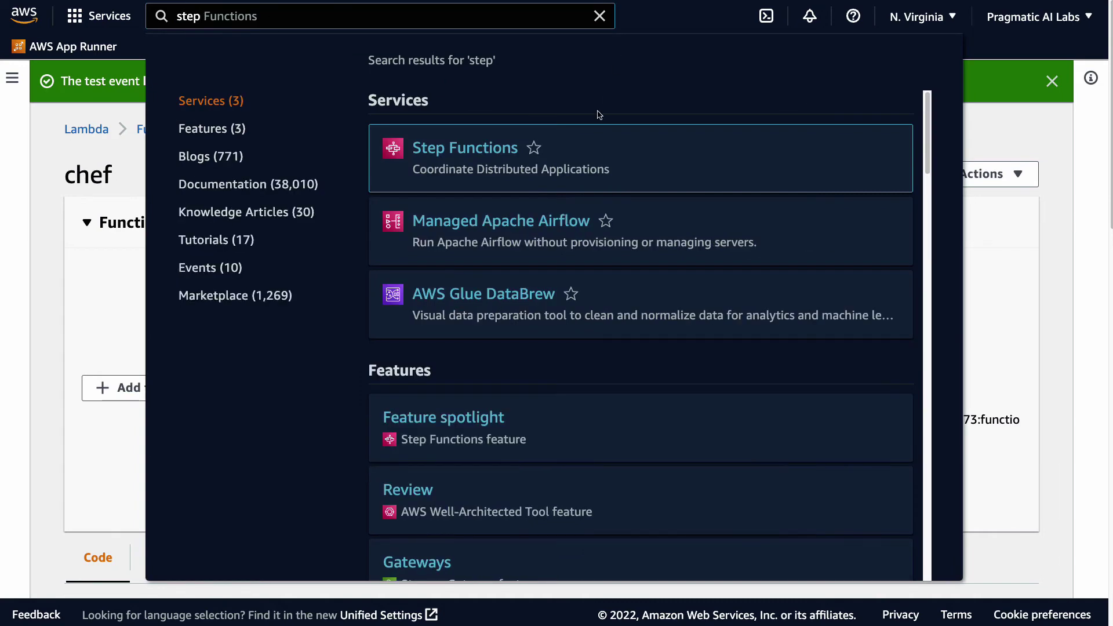
Open the Step Functions service and start creating a new state machine.
click(646, 155)
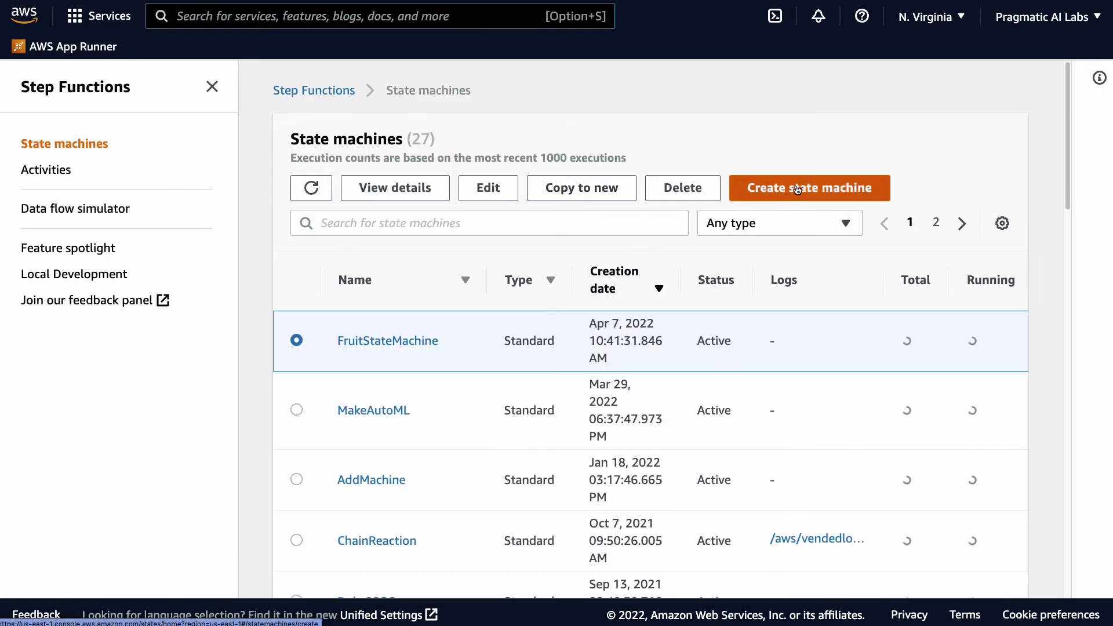
click(796, 189)
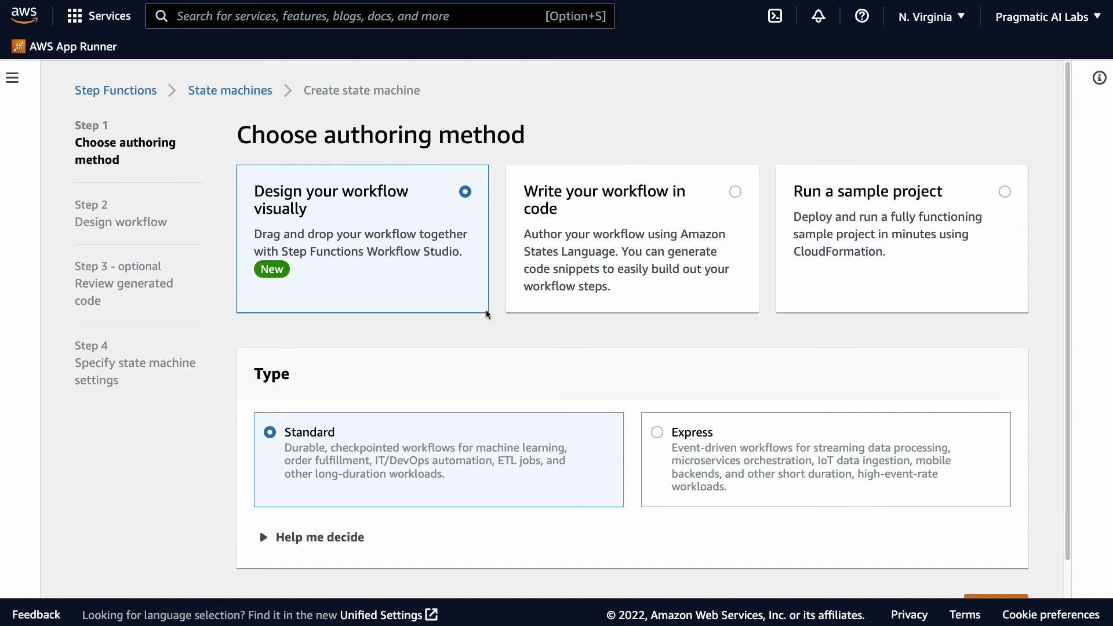
scroll(713, 470, down, 1)
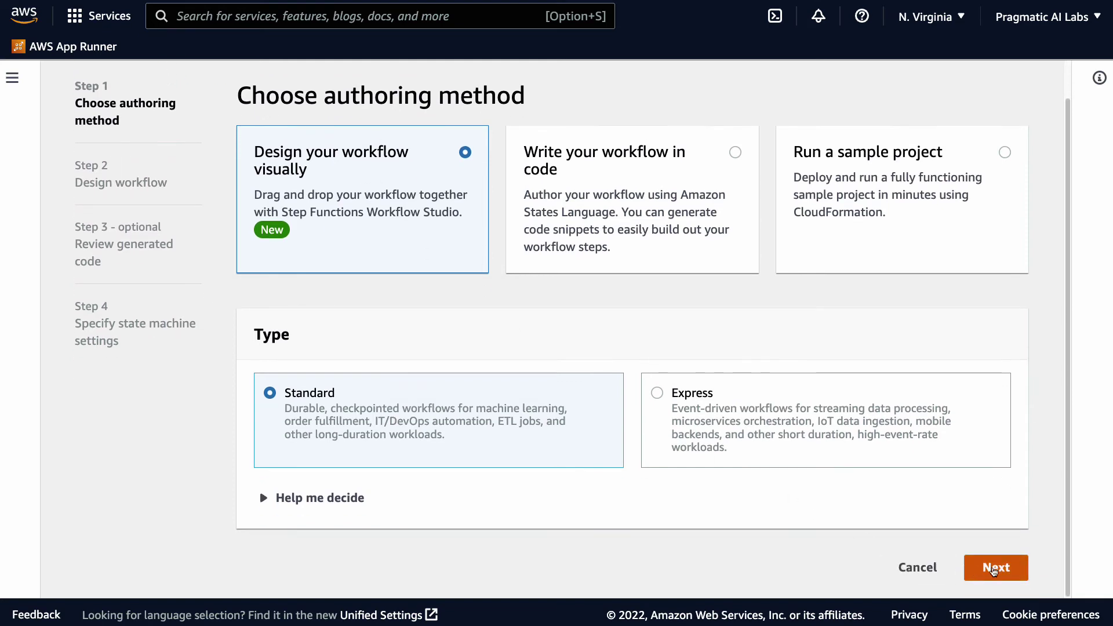
Continue with visual design and select the default comment to replace it.
click(995, 569)
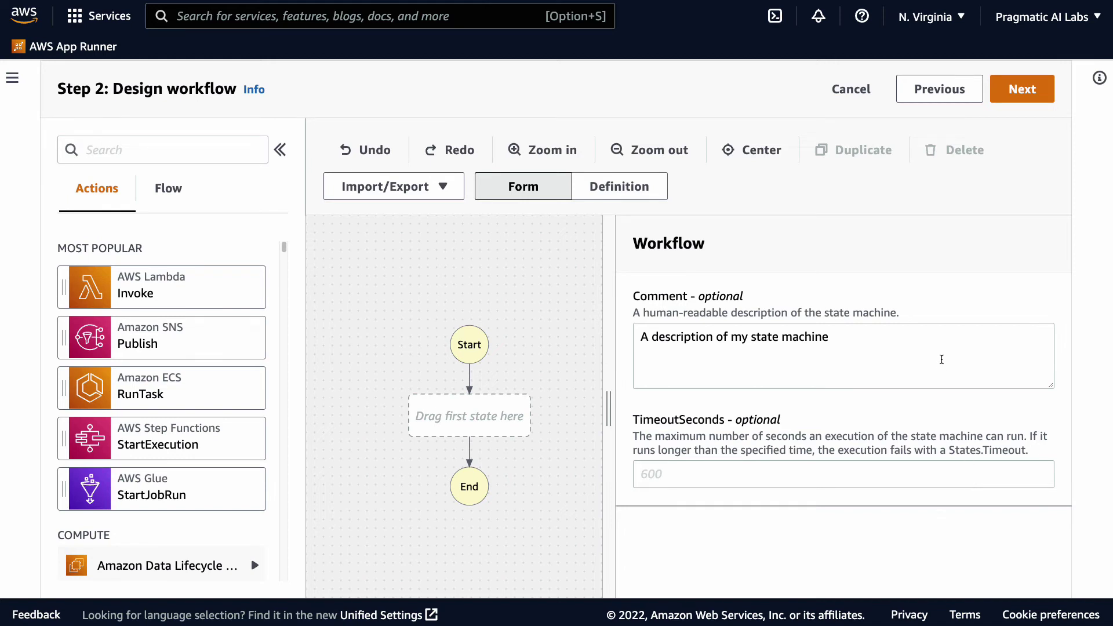
click(884, 341)
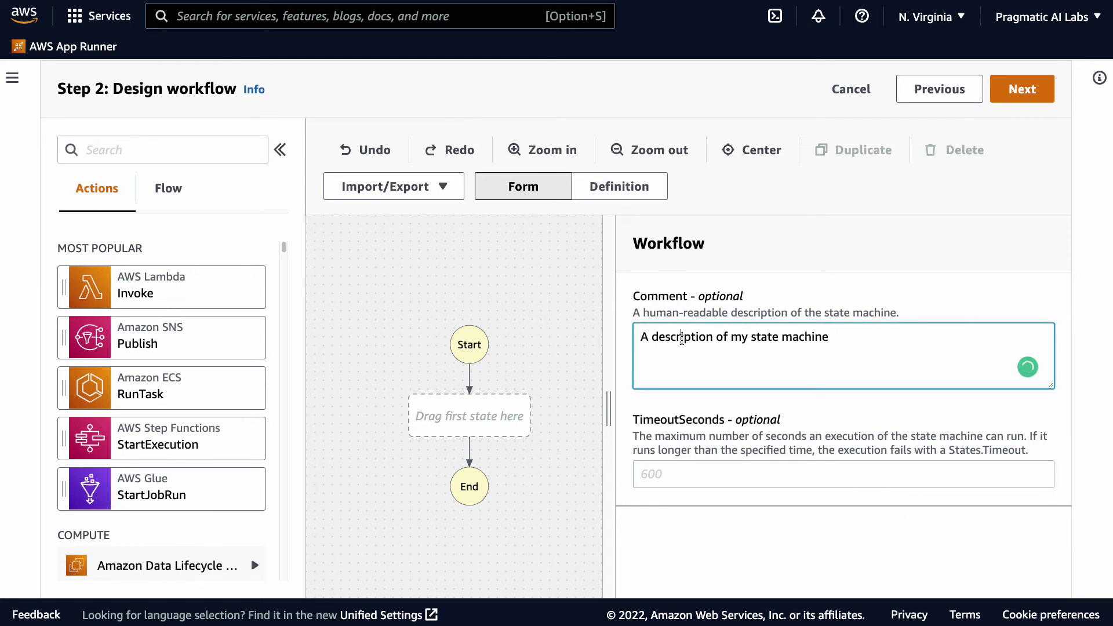
double_click(680, 339)
triple_click(682, 338)
text(Thi)
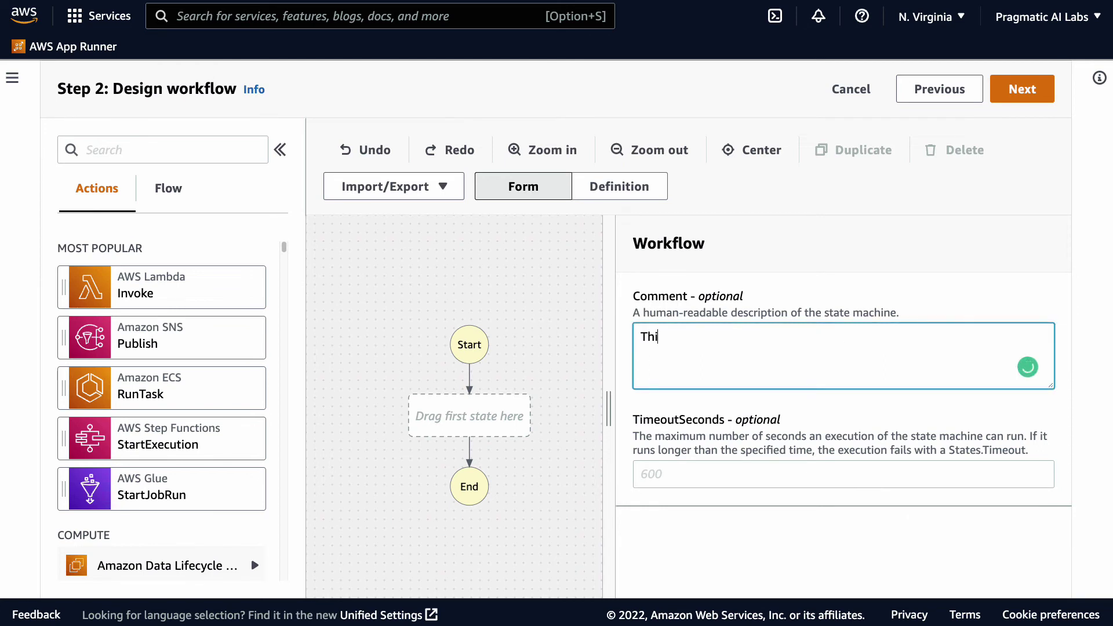
text(s simulates what a chef would do)
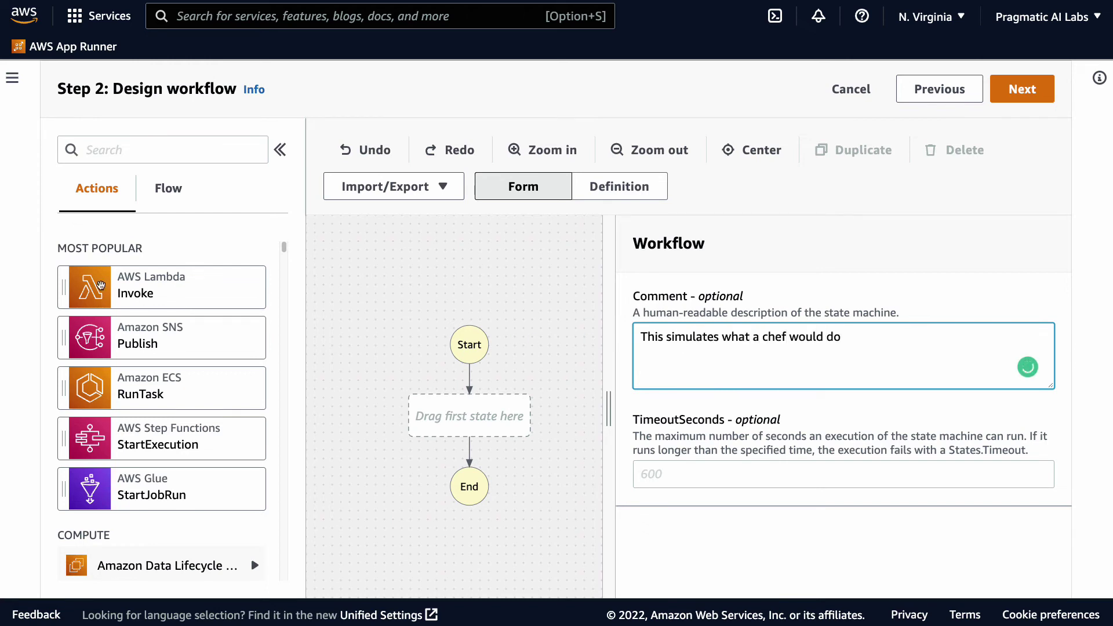
Add two Lambda Invoke states to the workflow, one after the other.
drag(100, 286, 434, 420)
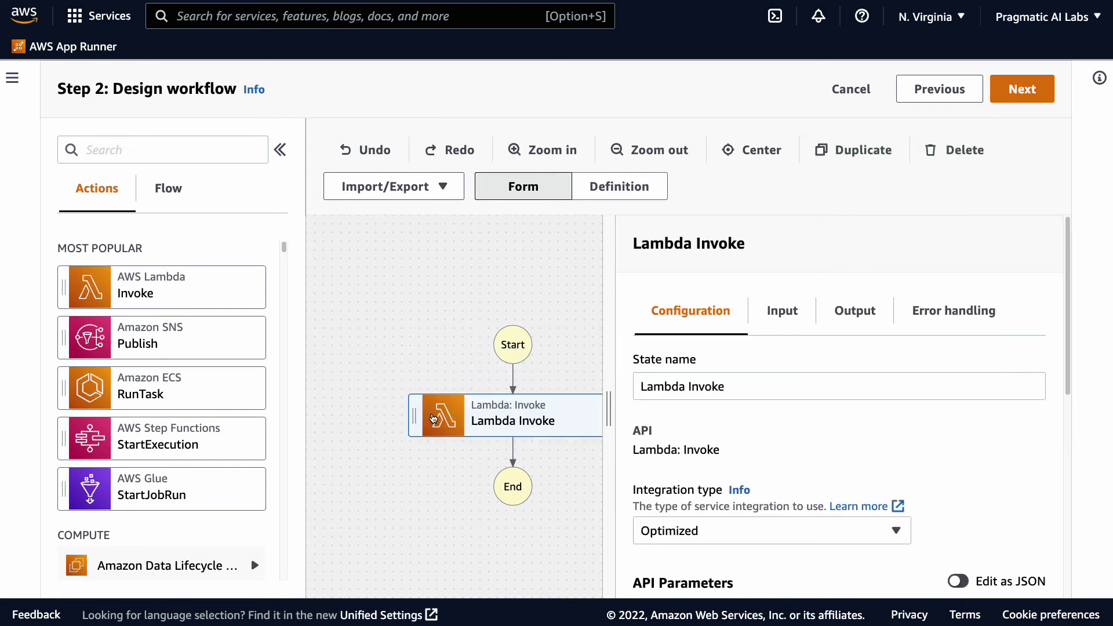
drag(613, 420, 686, 423)
drag(87, 292, 429, 457)
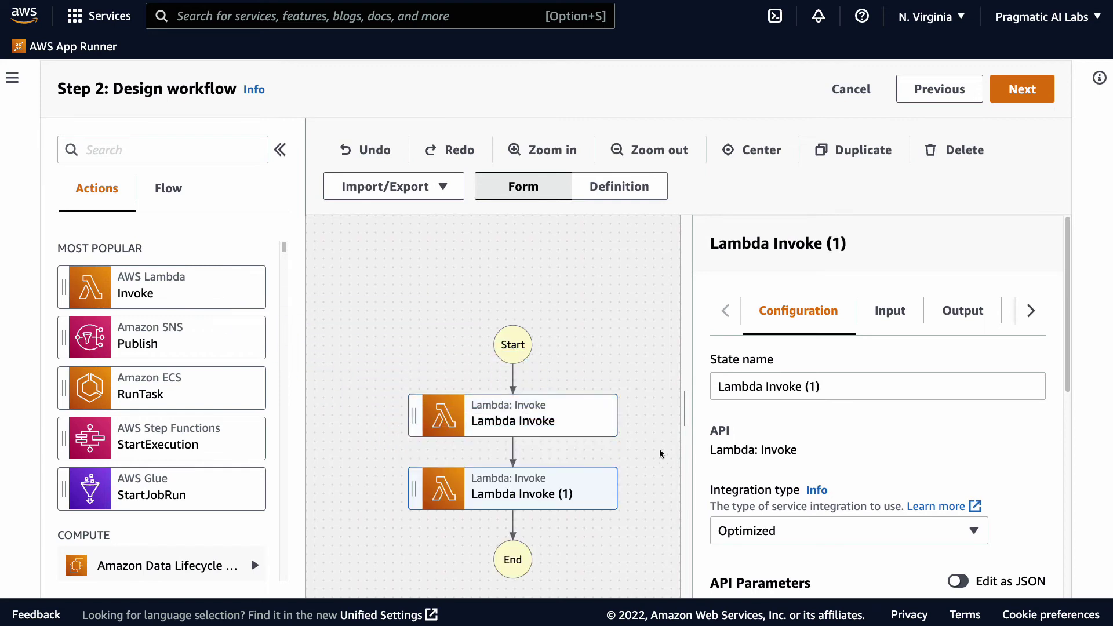
Rename the first state Fruit-Processing and select the second state's name to rename it.
click(528, 419)
click(827, 387)
key(ctrl+shift+Left)
key(ctrl+shift+Left)
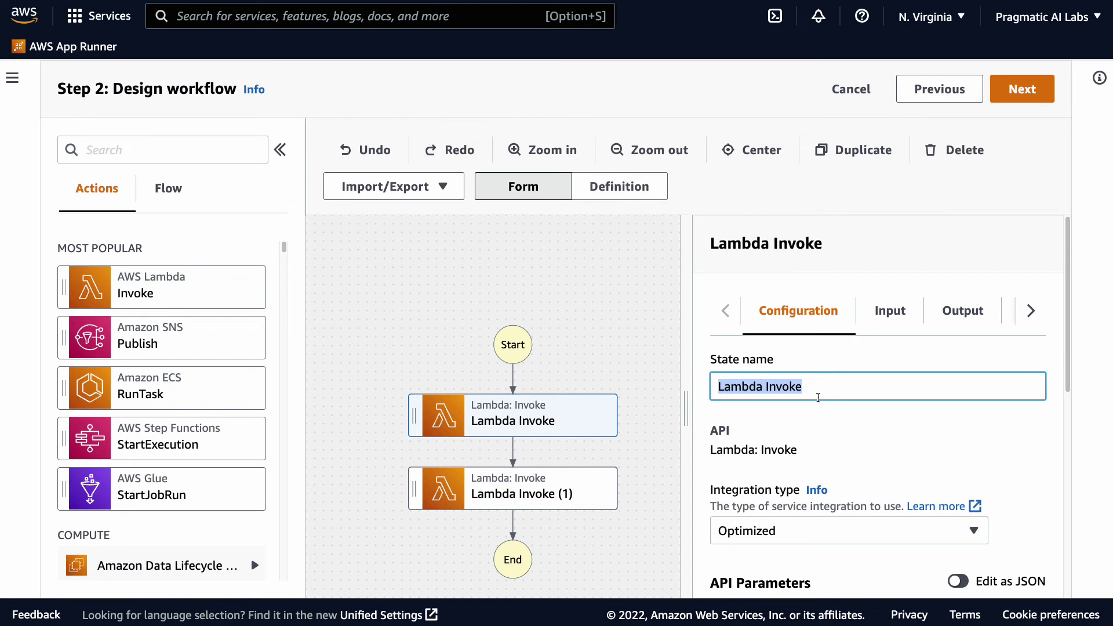
text(Fruit)
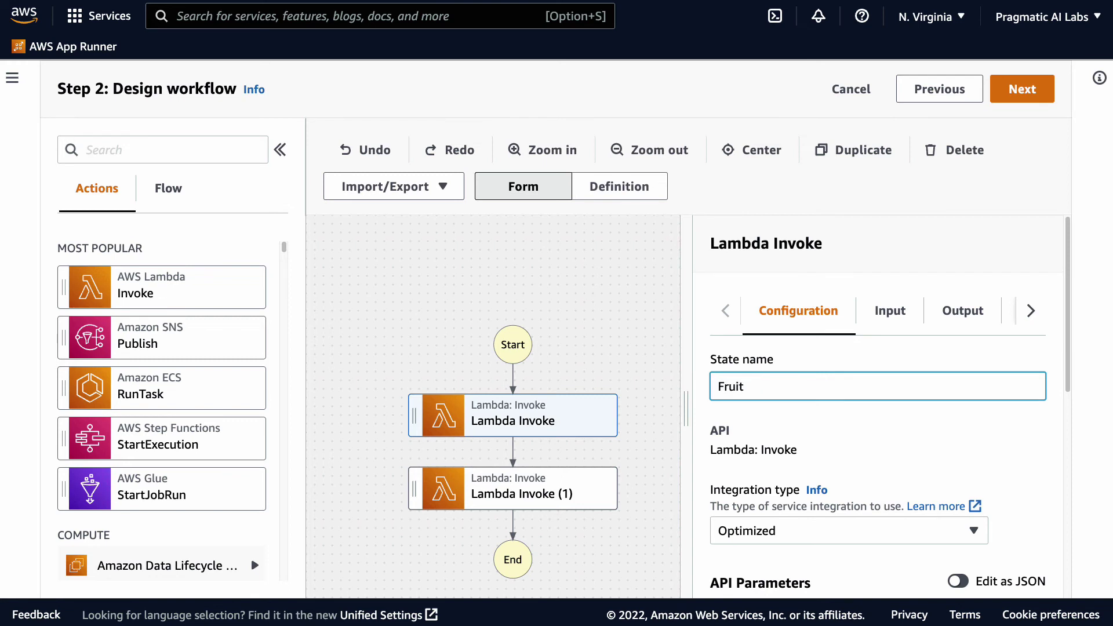
text(-Processing)
click(874, 441)
click(582, 488)
click(834, 388)
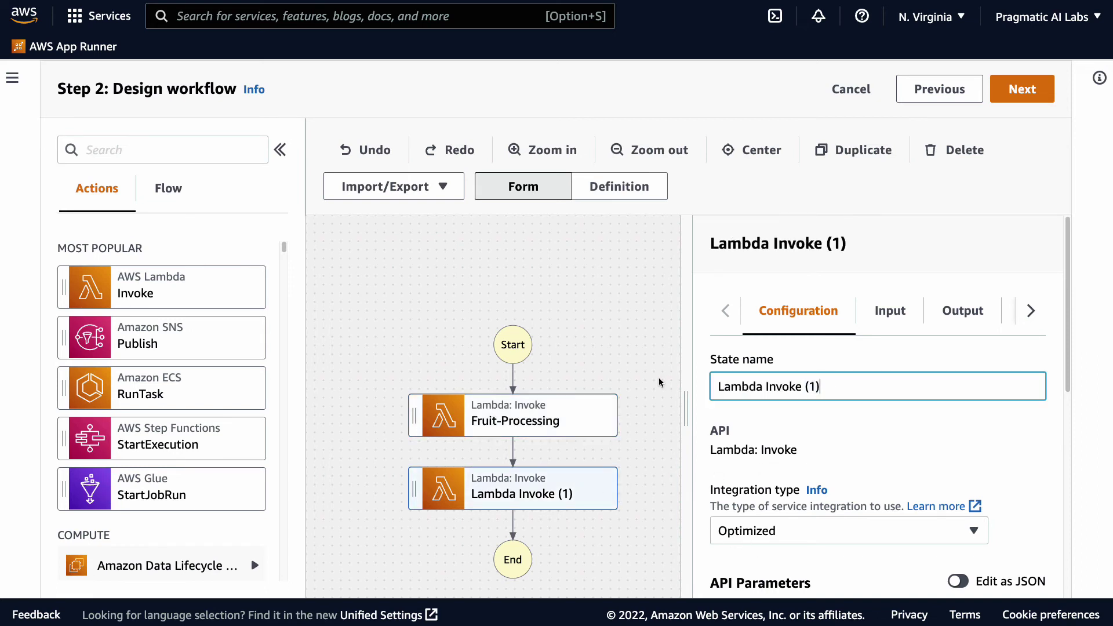
triple_click(751, 388)
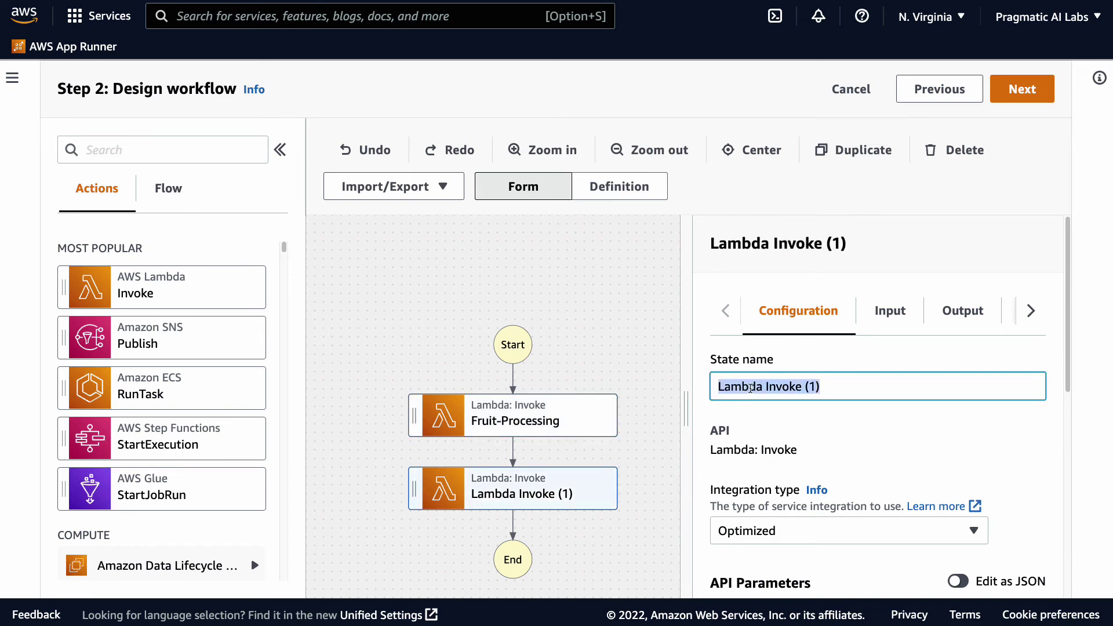
text(Meal)
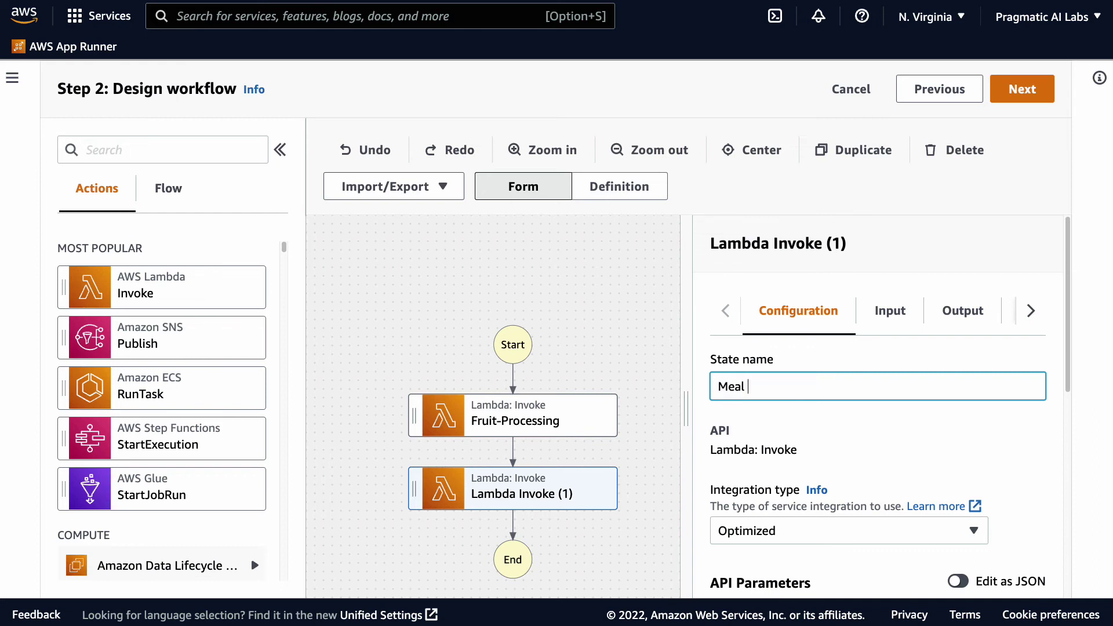
text(-Processing)
Name the second state Meal-Processing and make Fruit-Processing invoke RandomFruit.
click(863, 434)
click(519, 424)
scroll(807, 431, down, 2)
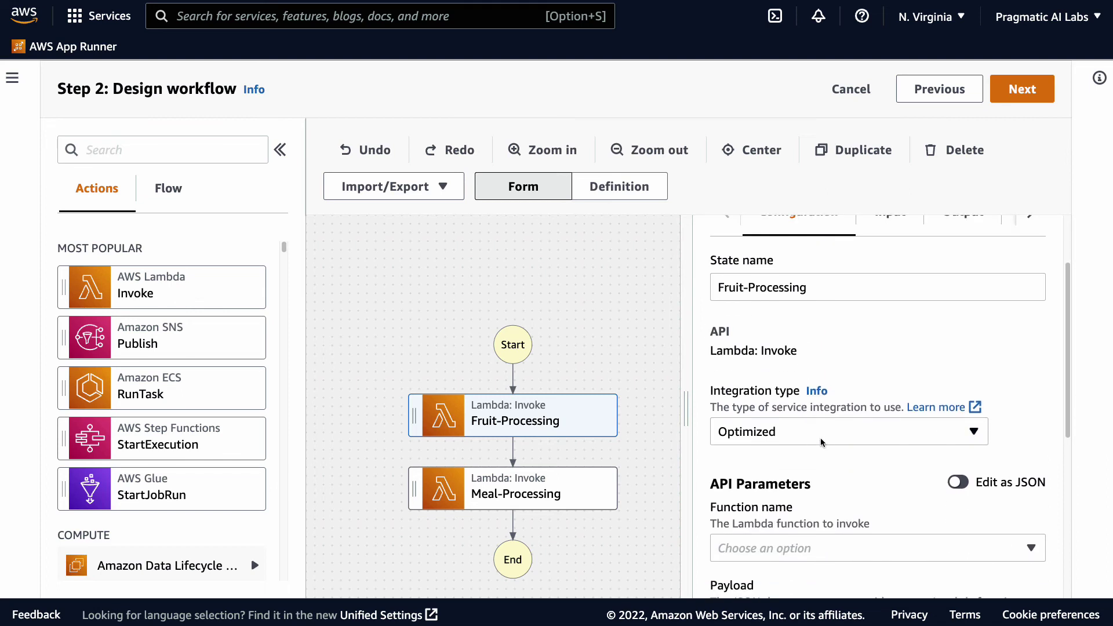
scroll(835, 440, down, 4)
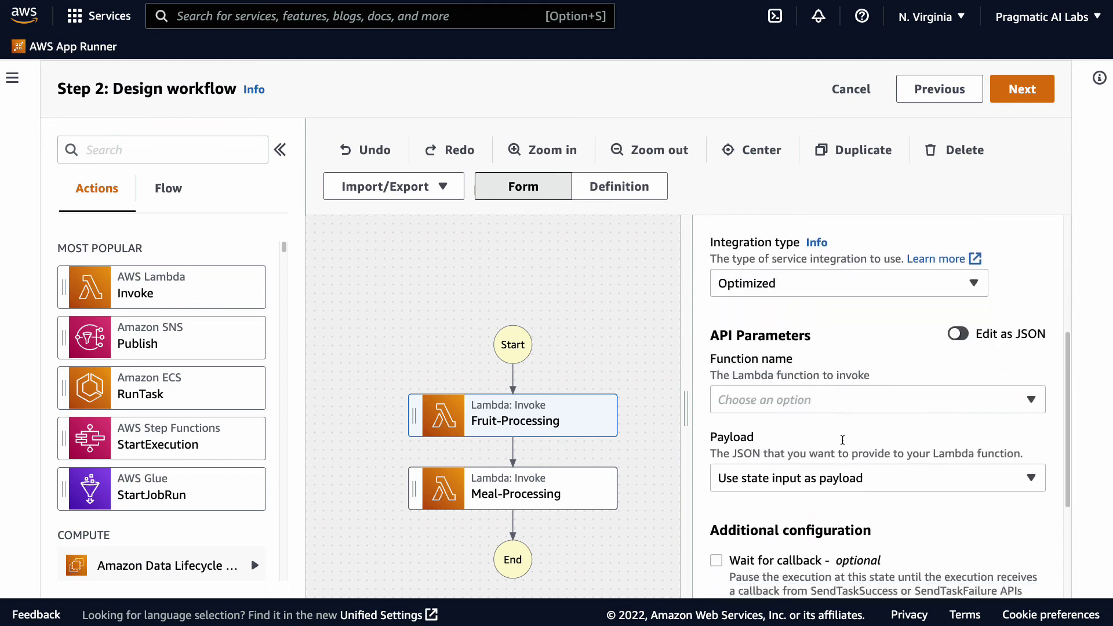
scroll(842, 440, down, 1)
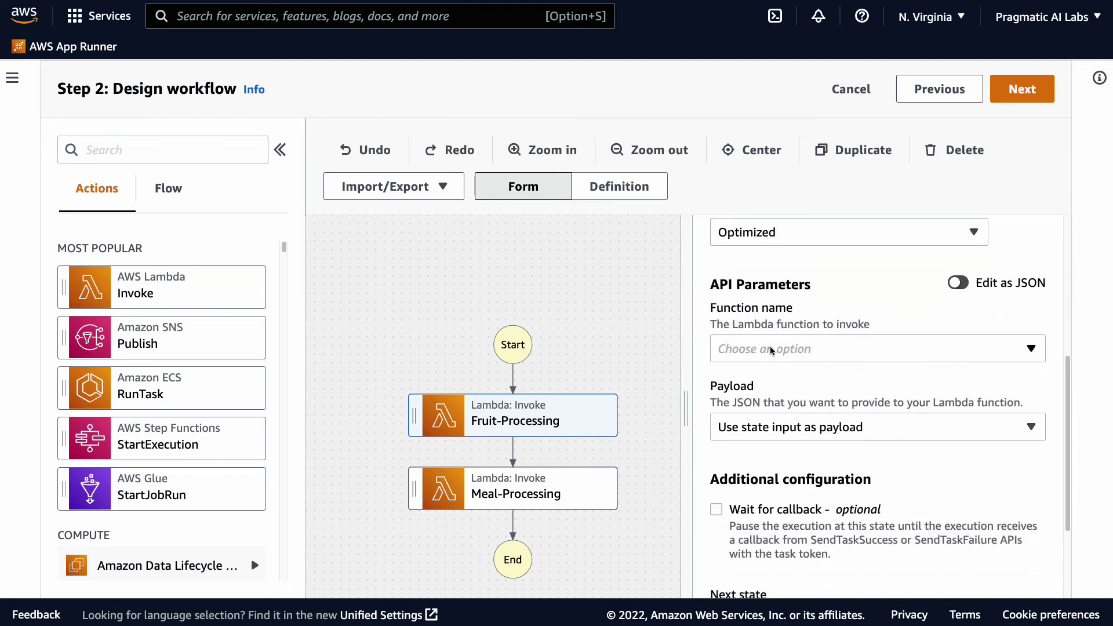
click(789, 350)
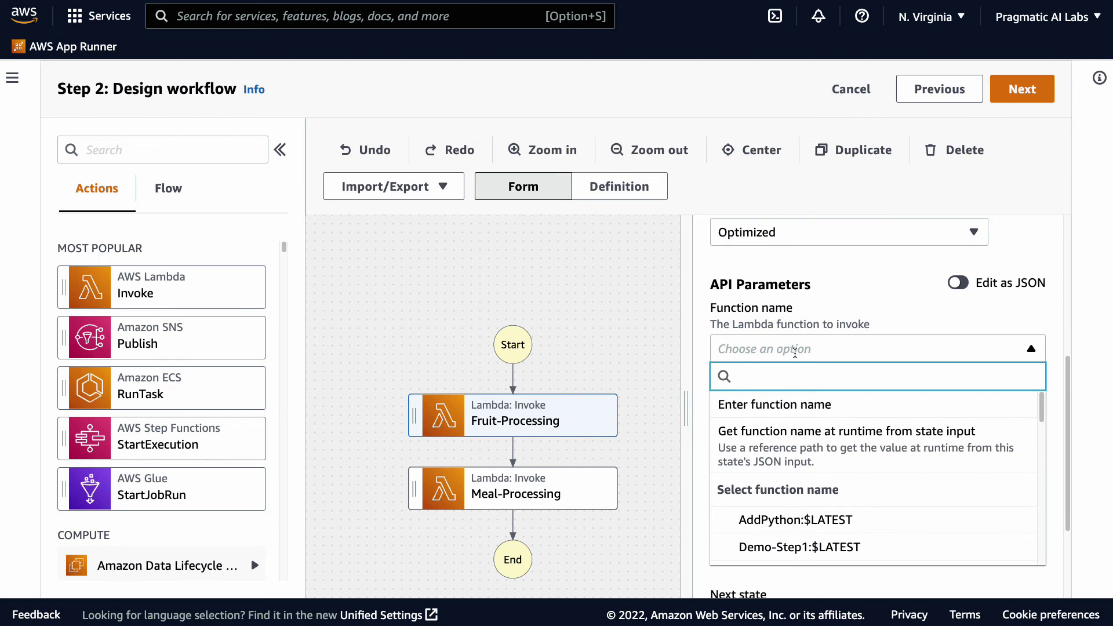
scroll(813, 440, down, 1)
scroll(817, 460, down, 1)
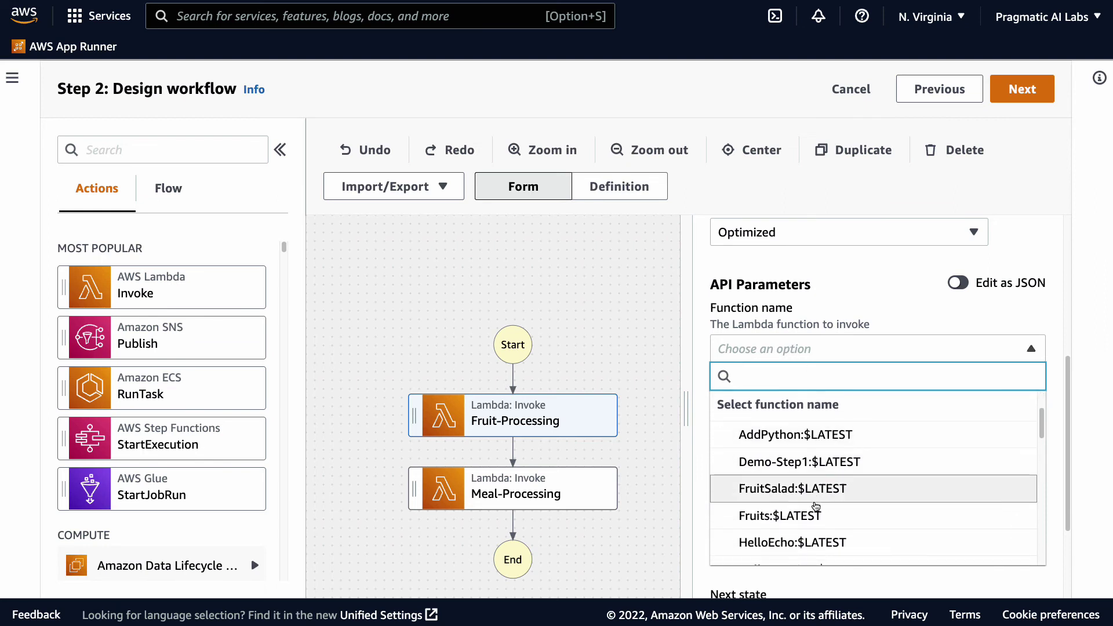
scroll(830, 492, down, 2)
scroll(831, 492, down, 3)
scroll(831, 492, down, 2)
scroll(830, 494, down, 2)
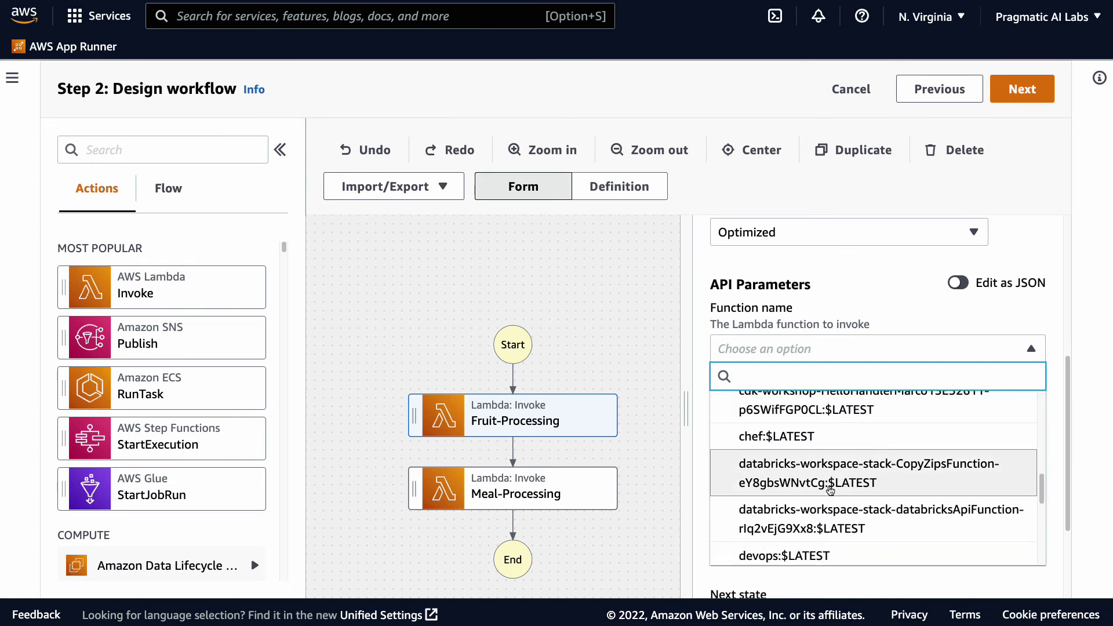
text(Ra)
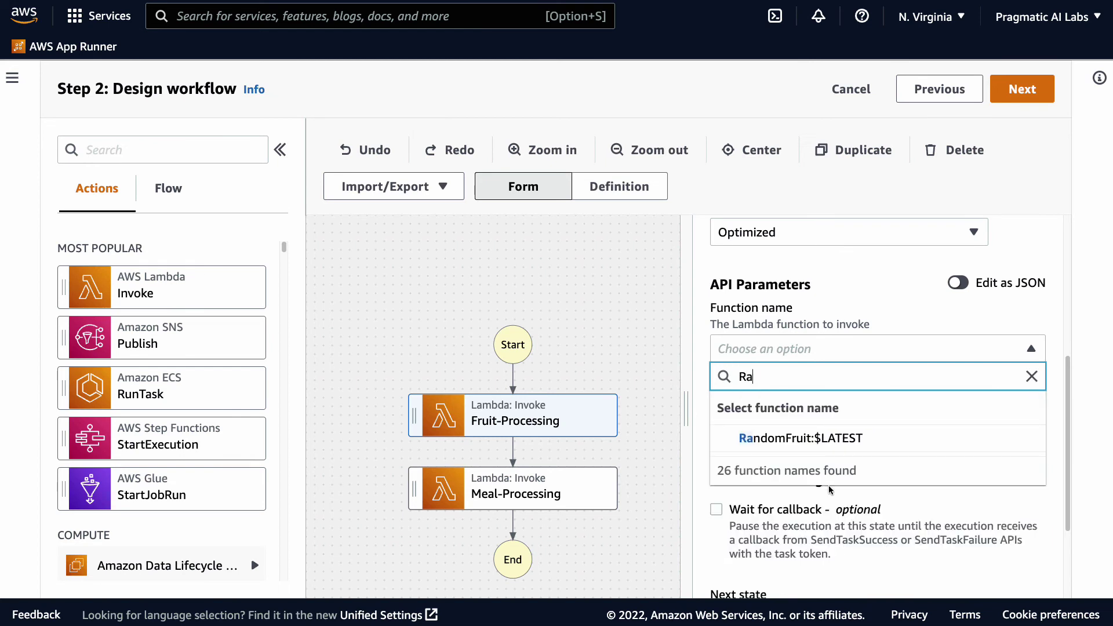
click(807, 443)
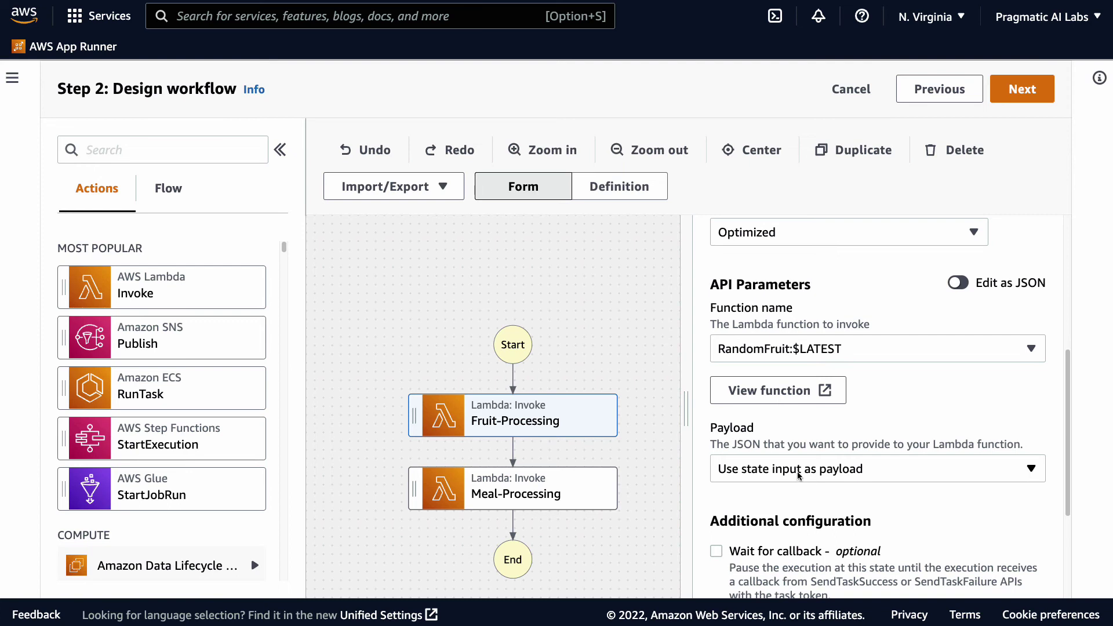
scroll(814, 492, down, 2)
scroll(801, 487, down, 2)
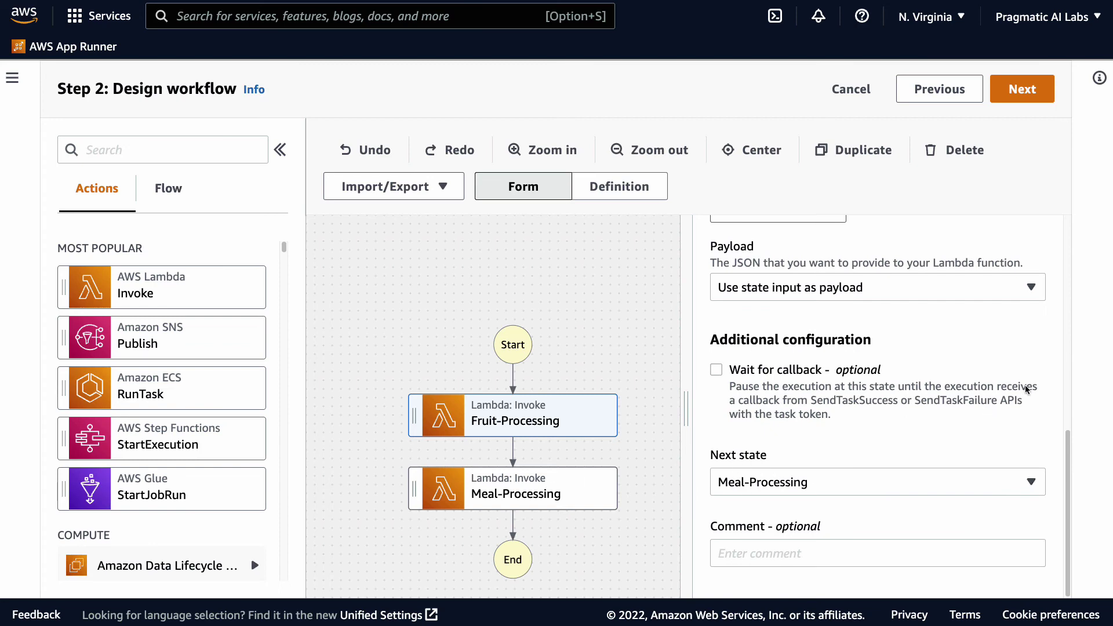
Make the Meal-Processing state invoke the chef Lambda function.
click(452, 503)
scroll(1026, 438, up, 1)
scroll(1026, 438, up, 3)
click(780, 440)
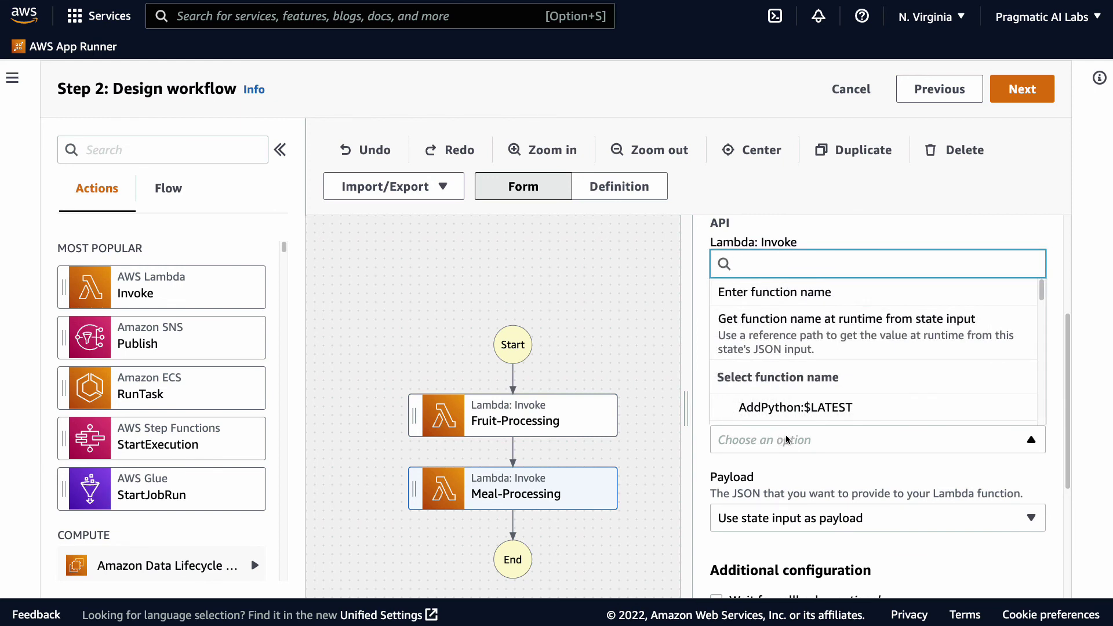
text(chef)
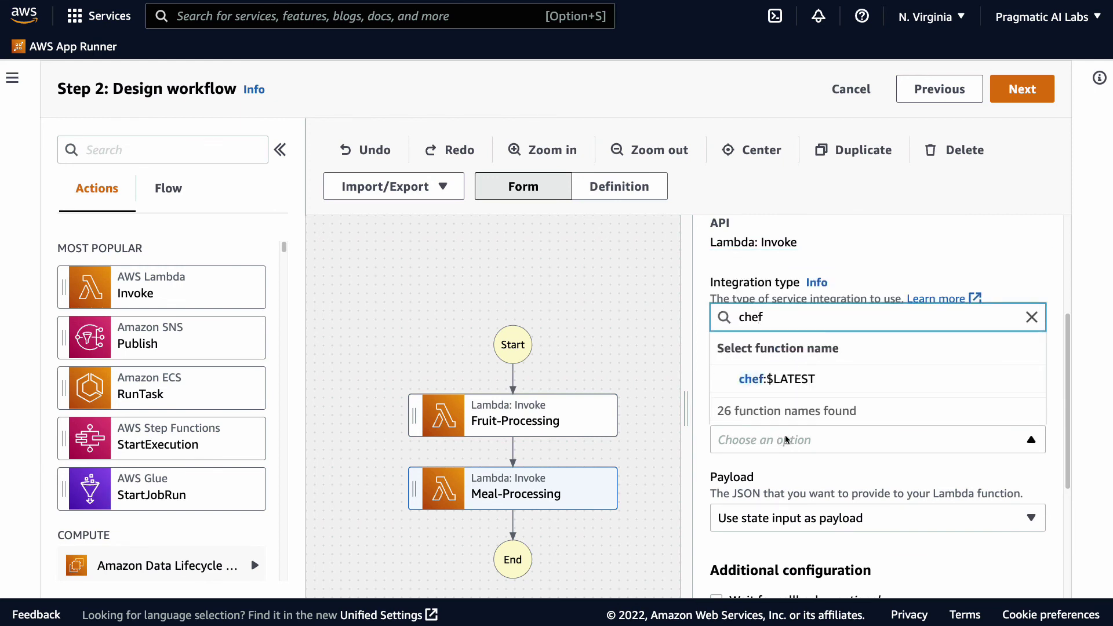
click(786, 379)
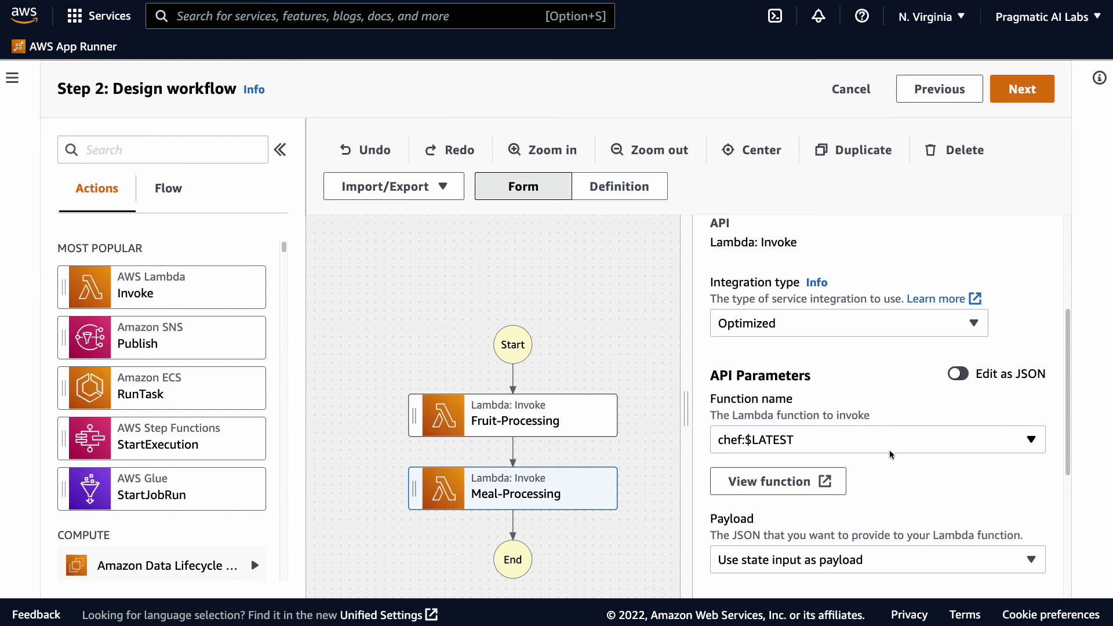
scroll(896, 489, down, 5)
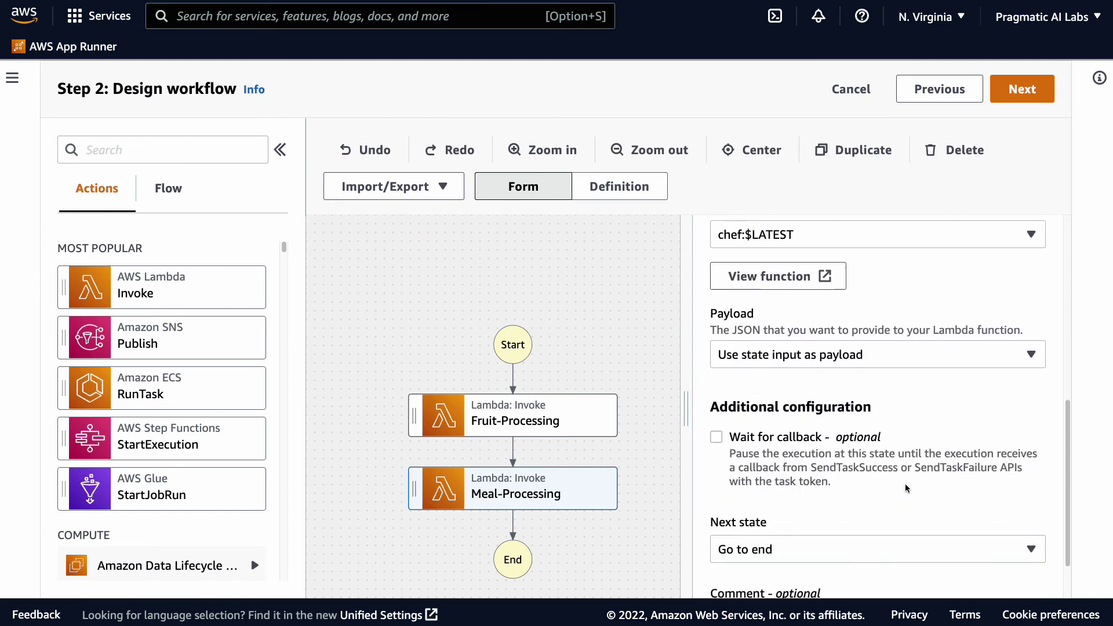
scroll(905, 489, down, 1)
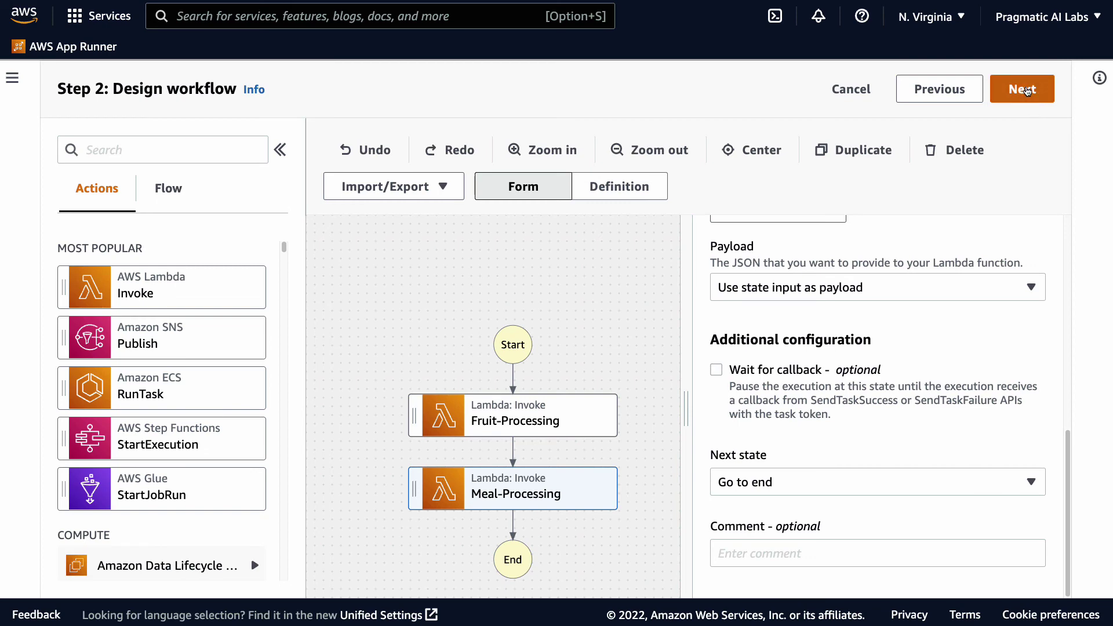
Review the generated workflow definition code and continue to the state machine settings.
click(1023, 90)
scroll(710, 271, down, 3)
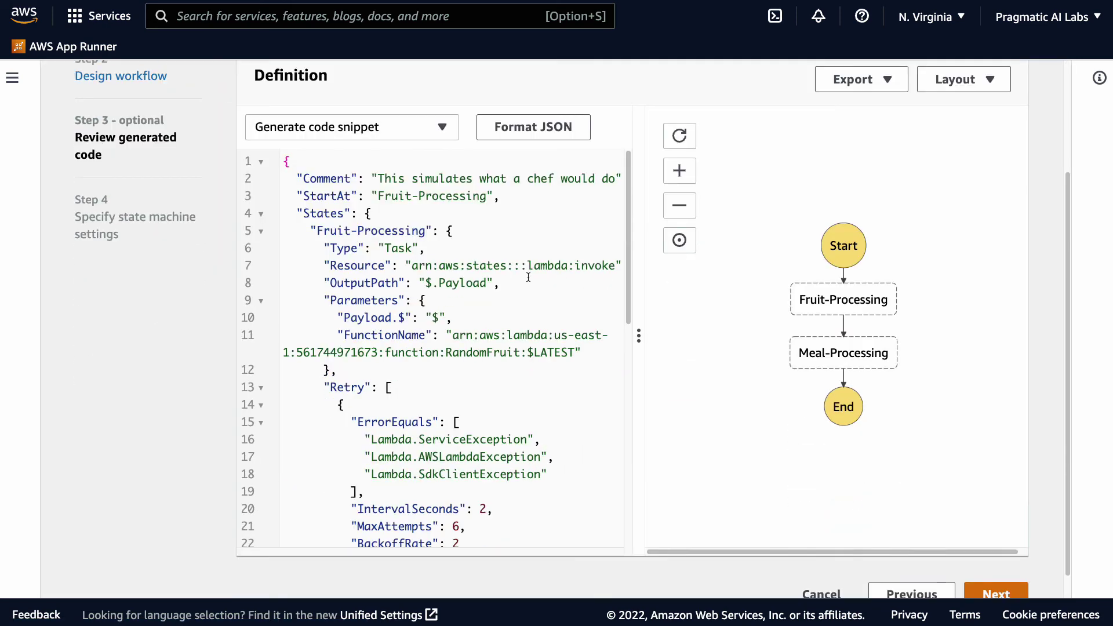
drag(285, 161, 483, 539)
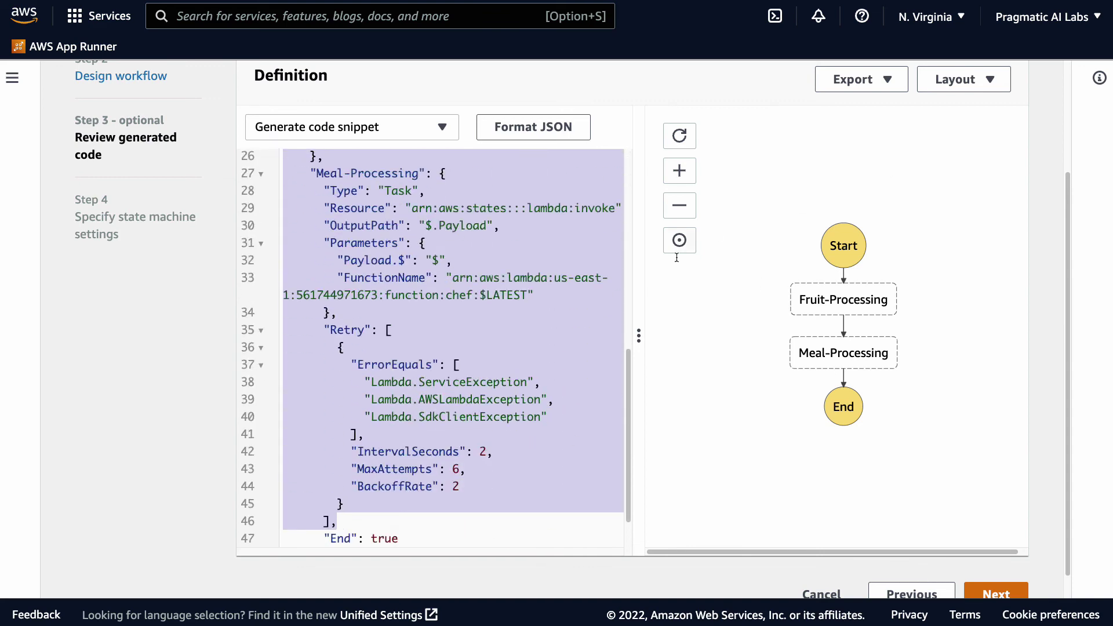
scroll(1037, 314, down, 1)
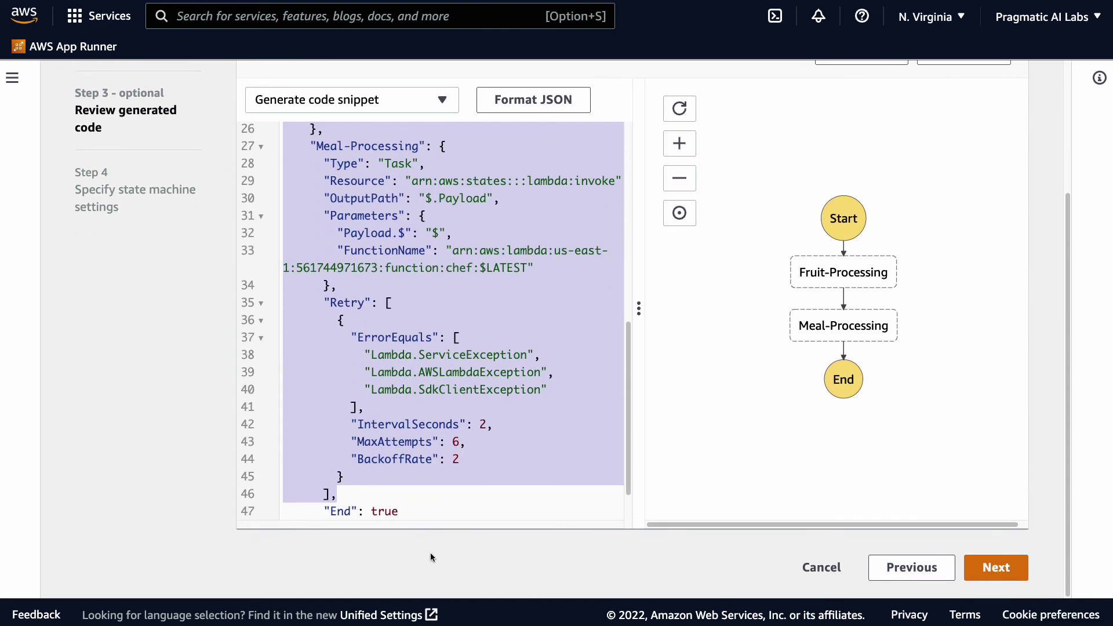
scroll(504, 466, down, 1)
scroll(507, 467, down, 2)
drag(312, 478, 370, 146)
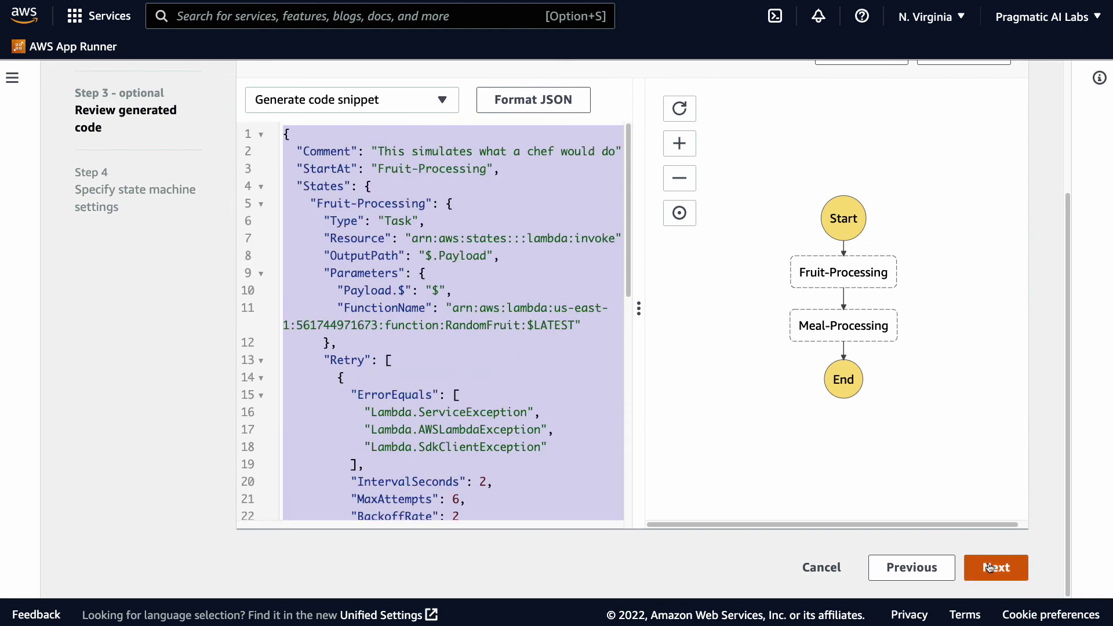
click(999, 569)
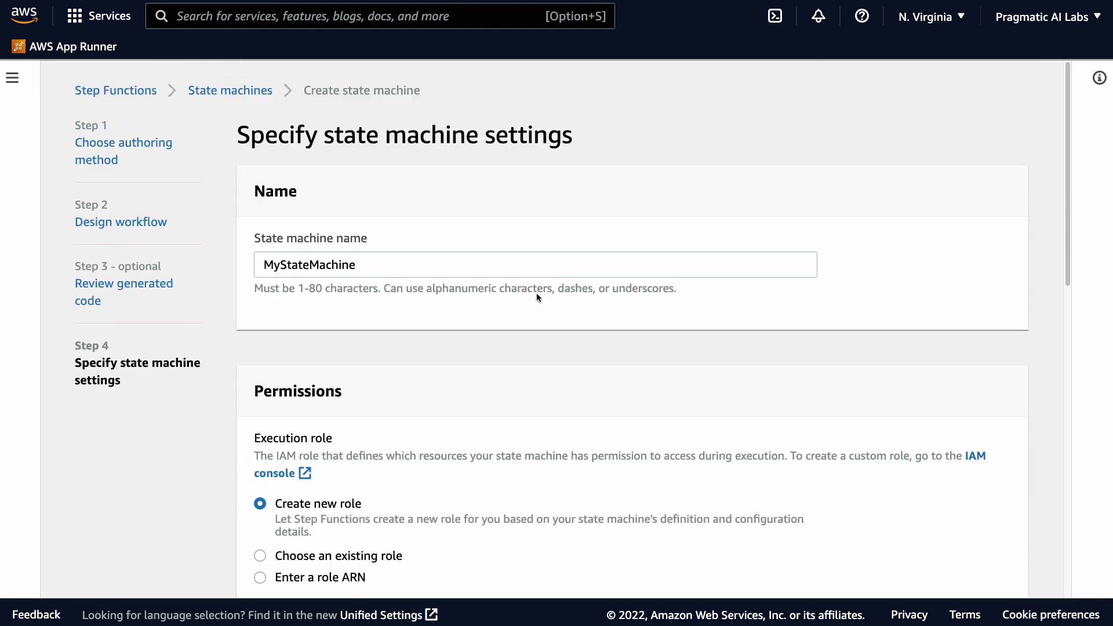
scroll(706, 354, down, 1)
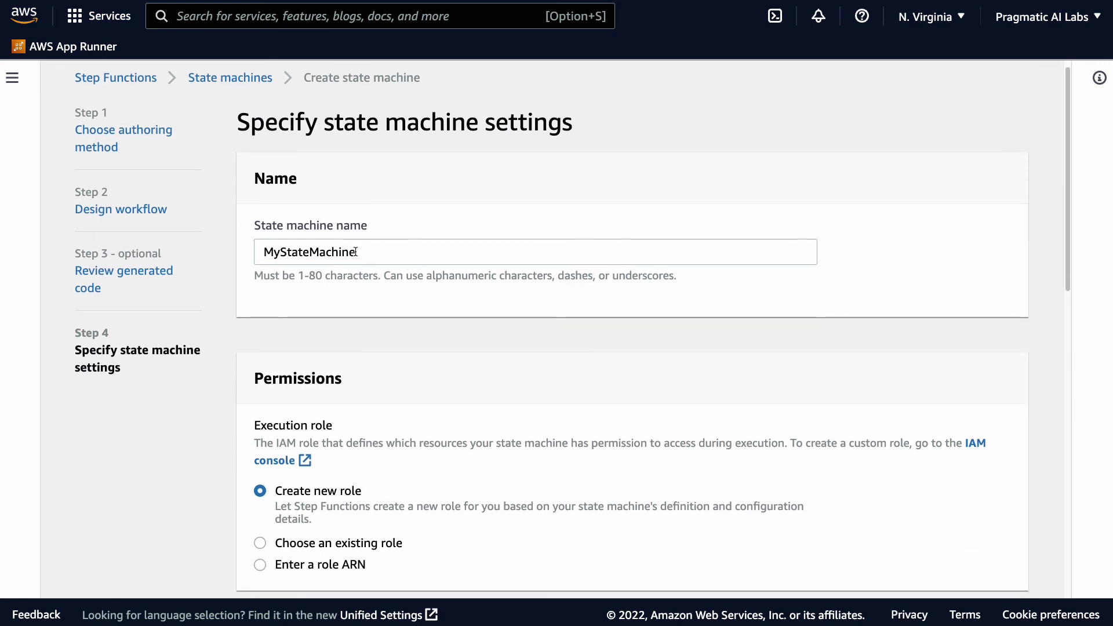
Name the state machine MealGenerator, set log level to ALL, and create it.
drag(355, 252, 236, 243)
text(Meal)
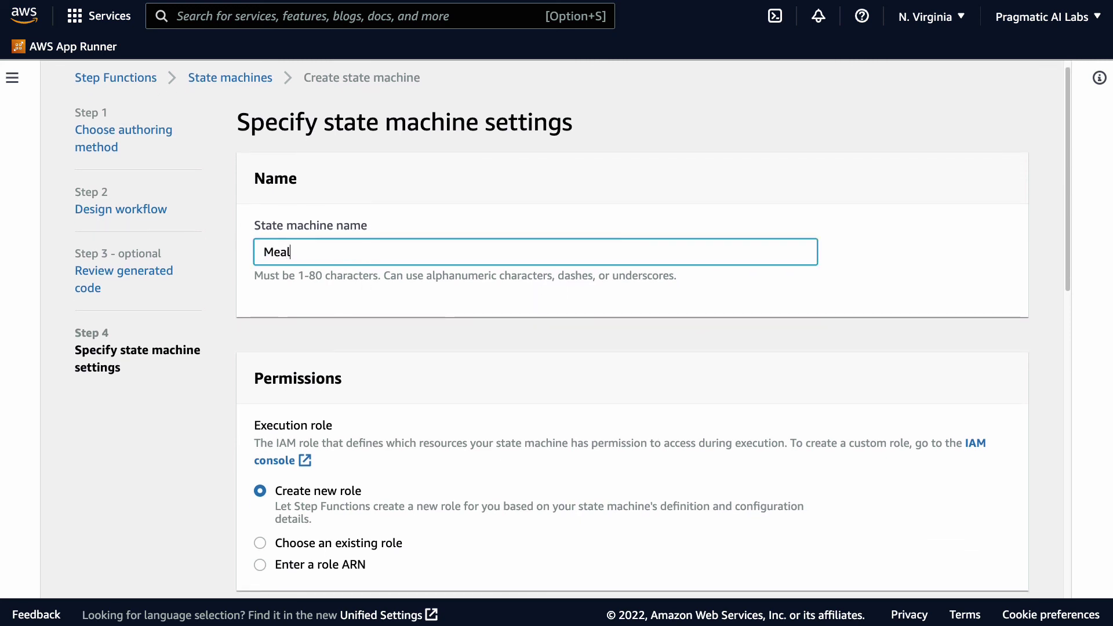
text(Genee)
key(BackSpace)
text(rator)
scroll(348, 278, down, 3)
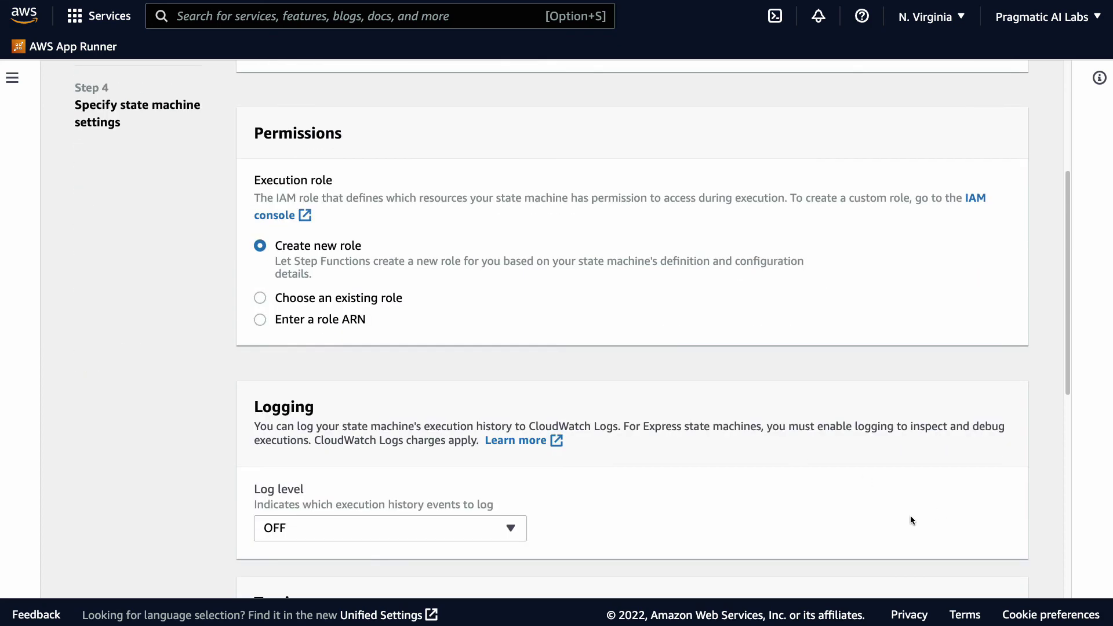
scroll(912, 520, down, 3)
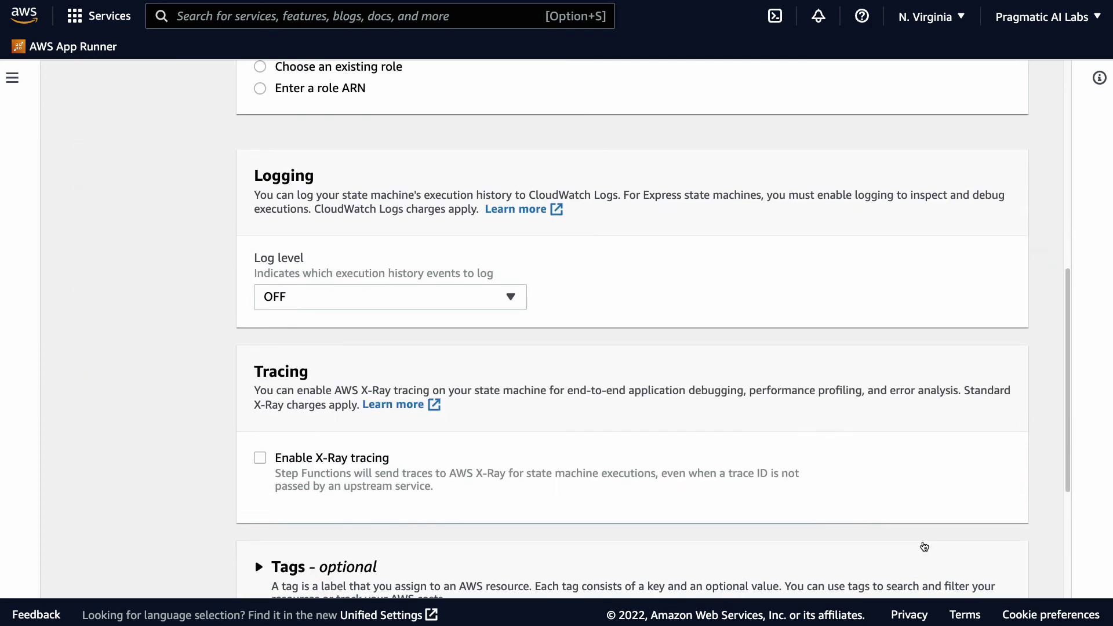
click(311, 300)
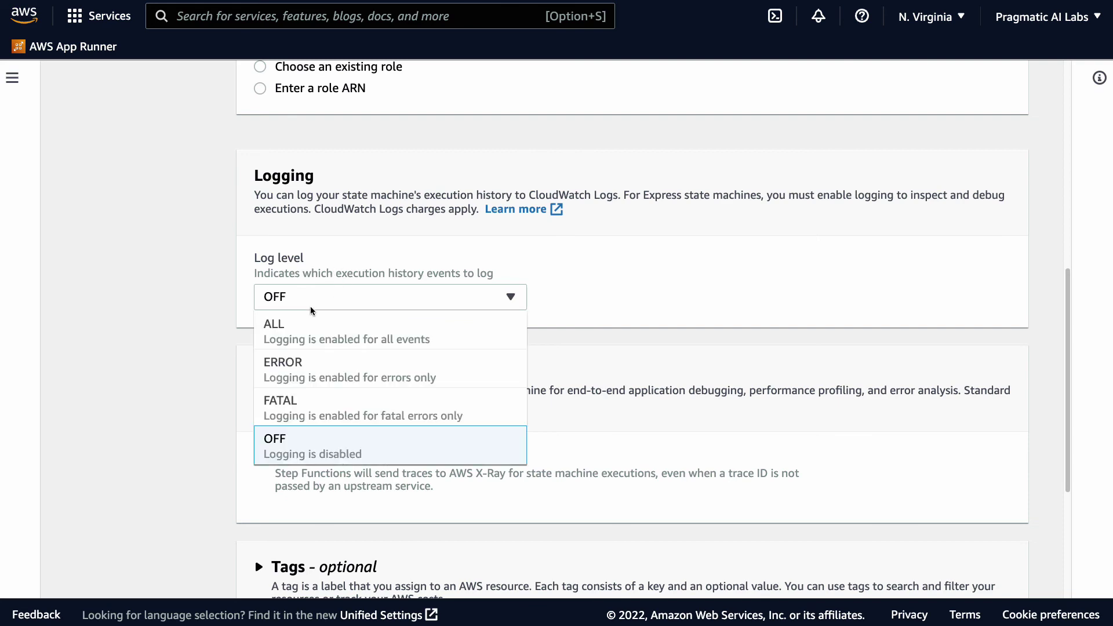
click(296, 328)
scroll(771, 458, down, 3)
scroll(780, 482, down, 2)
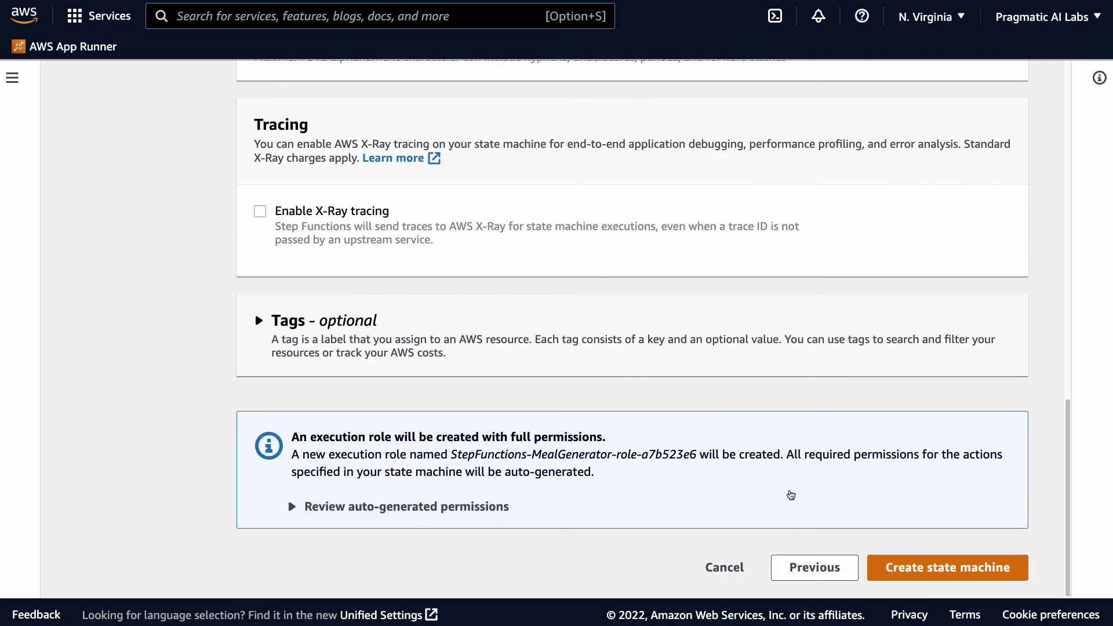
click(917, 564)
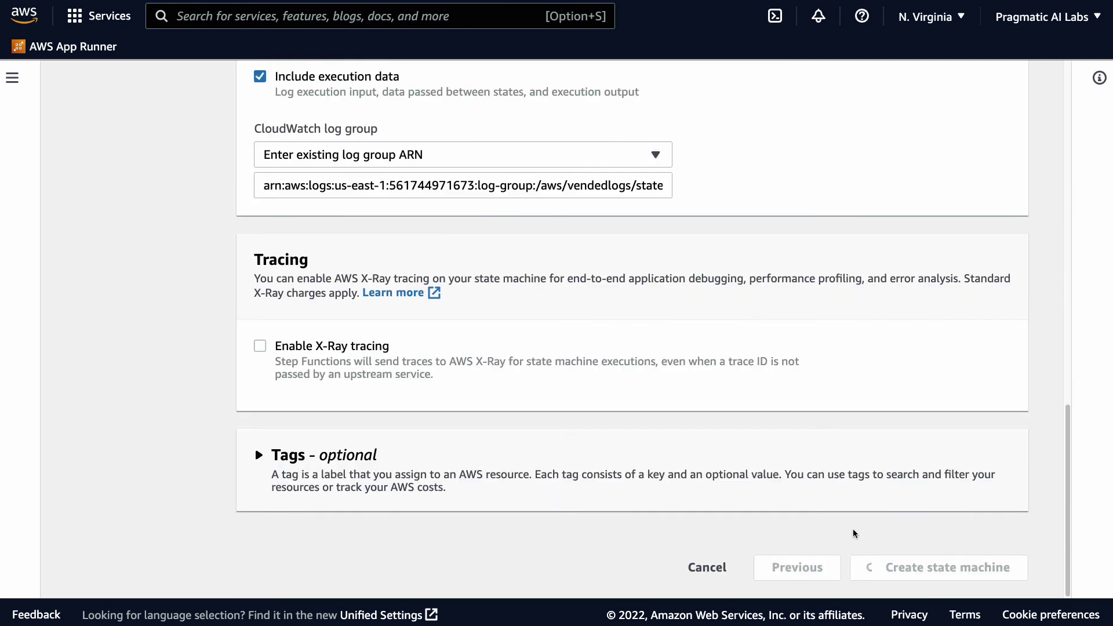
scroll(669, 422, up, 6)
scroll(672, 418, up, 4)
scroll(678, 418, down, 5)
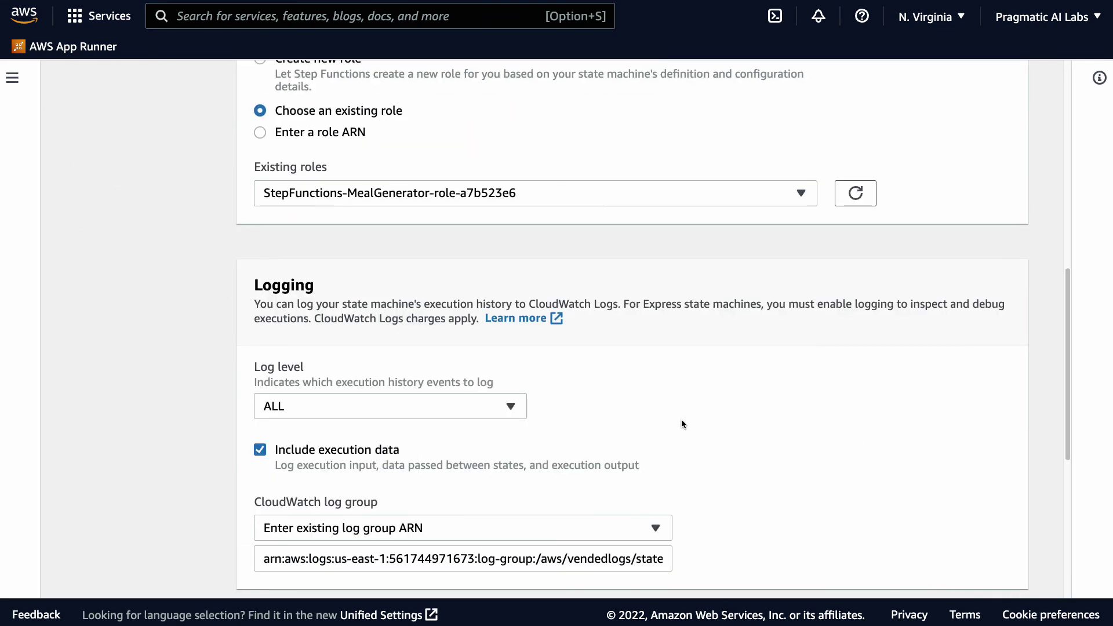
scroll(687, 426, down, 4)
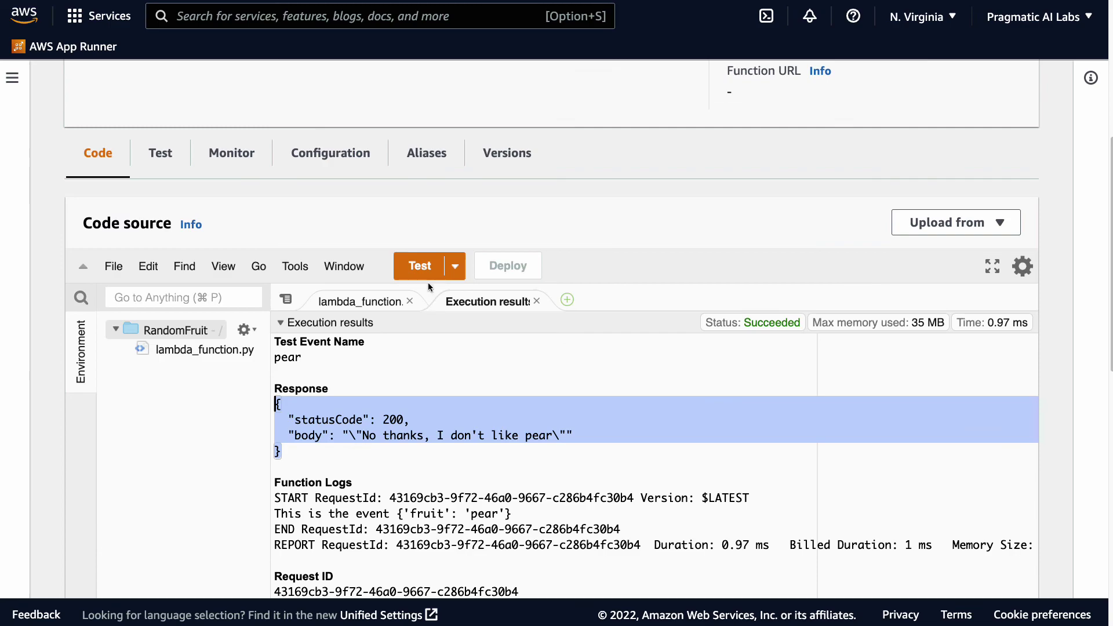
Open RandomFruit's saved pear test event and select its entire event JSON.
click(454, 266)
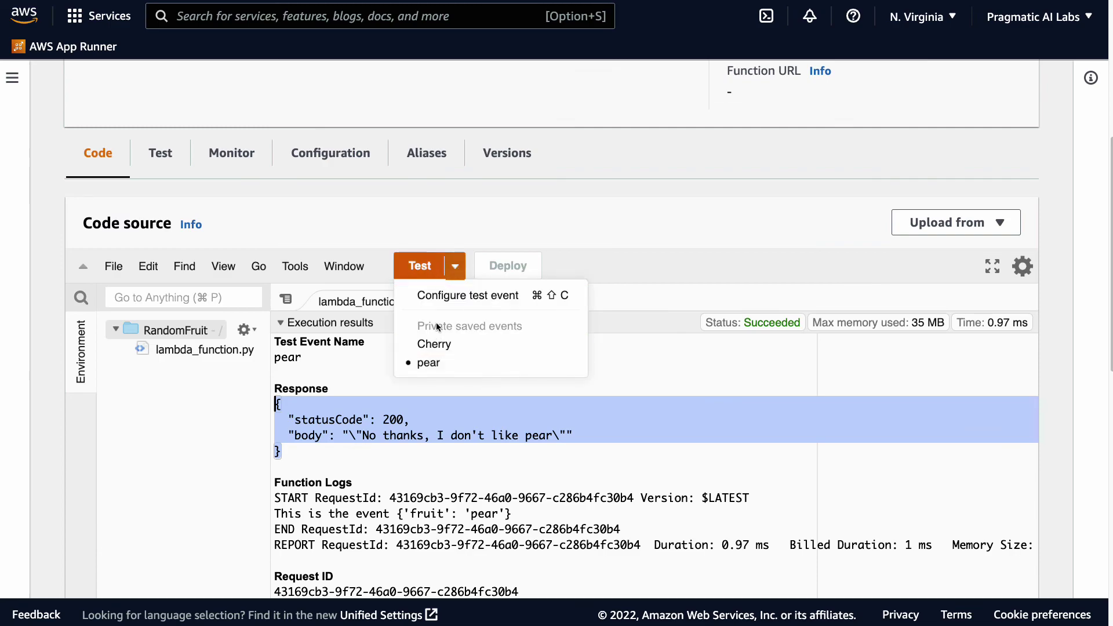
click(440, 294)
key(ctrl+a)
key(ctrl+c)
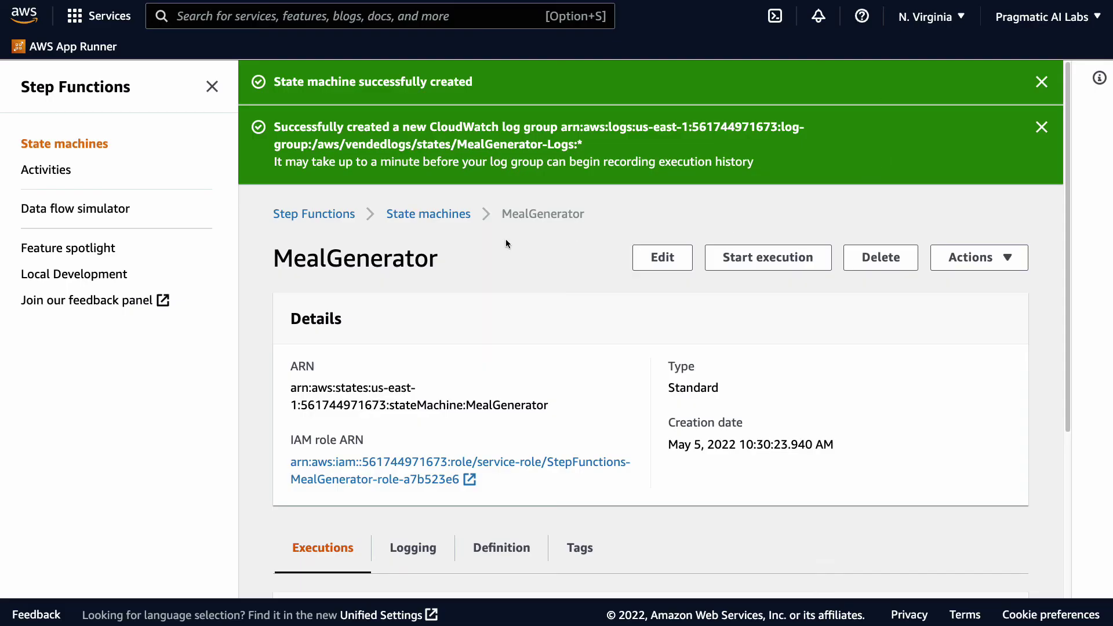
Start a MealGenerator execution with the pasted {"fruit": "pear"} input.
click(756, 259)
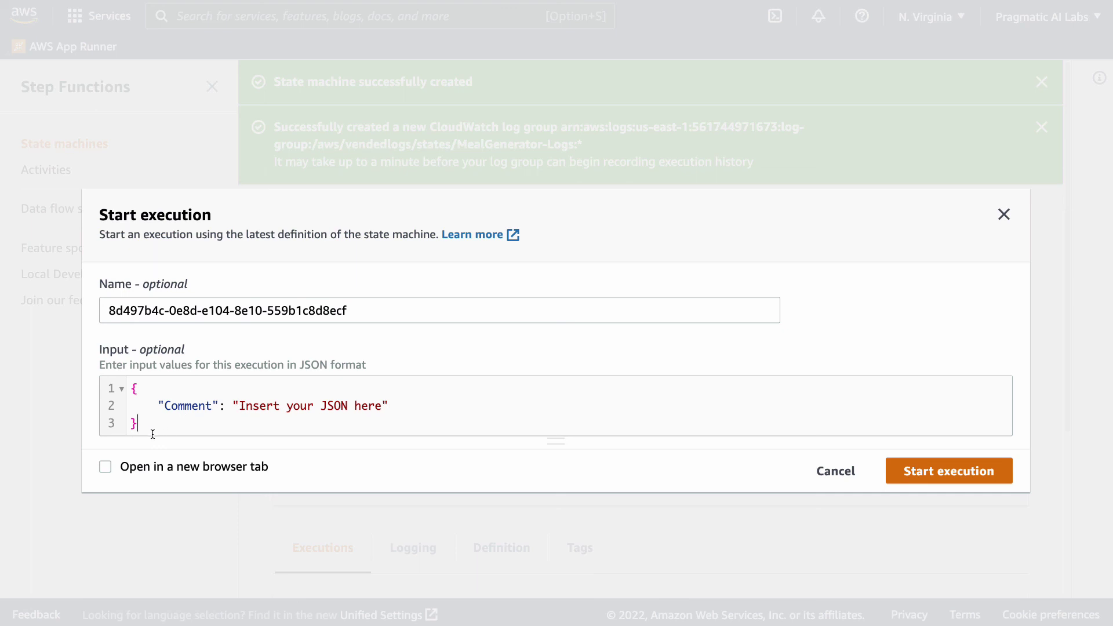
key(ctrl+a)
key(ctrl+v)
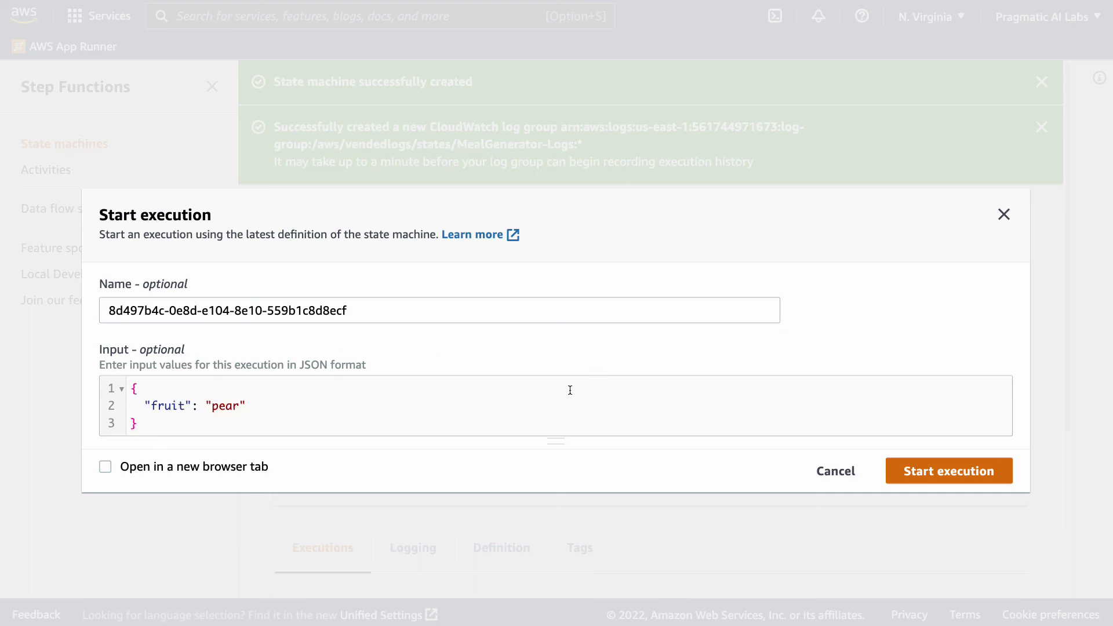
click(935, 477)
scroll(958, 458, down, 5)
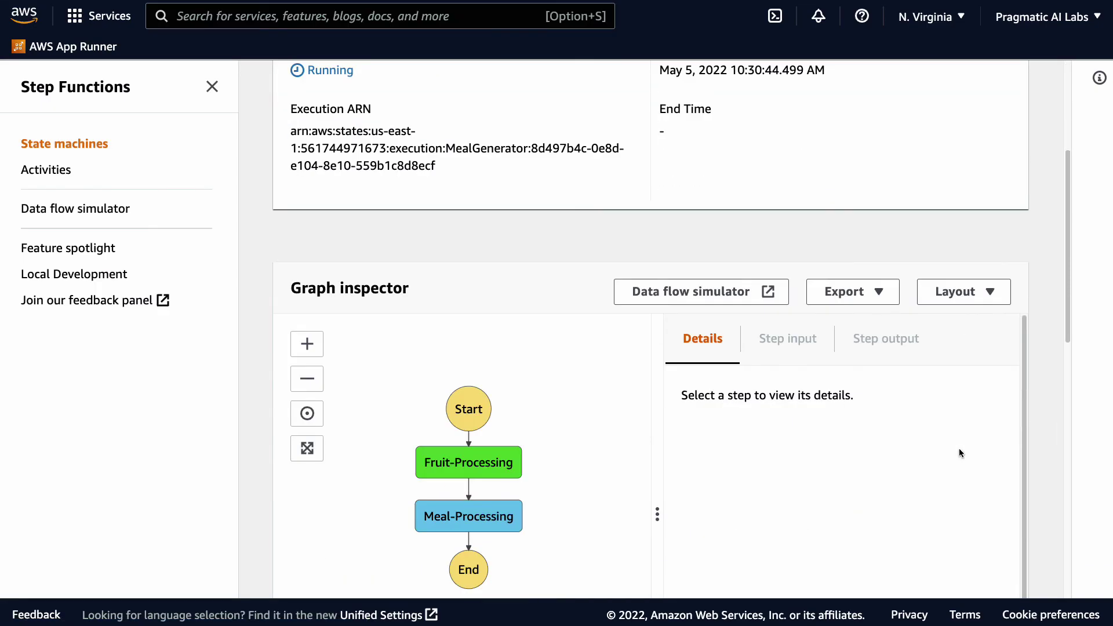
Inspect the Fruit-Processing step's input and output.
click(455, 467)
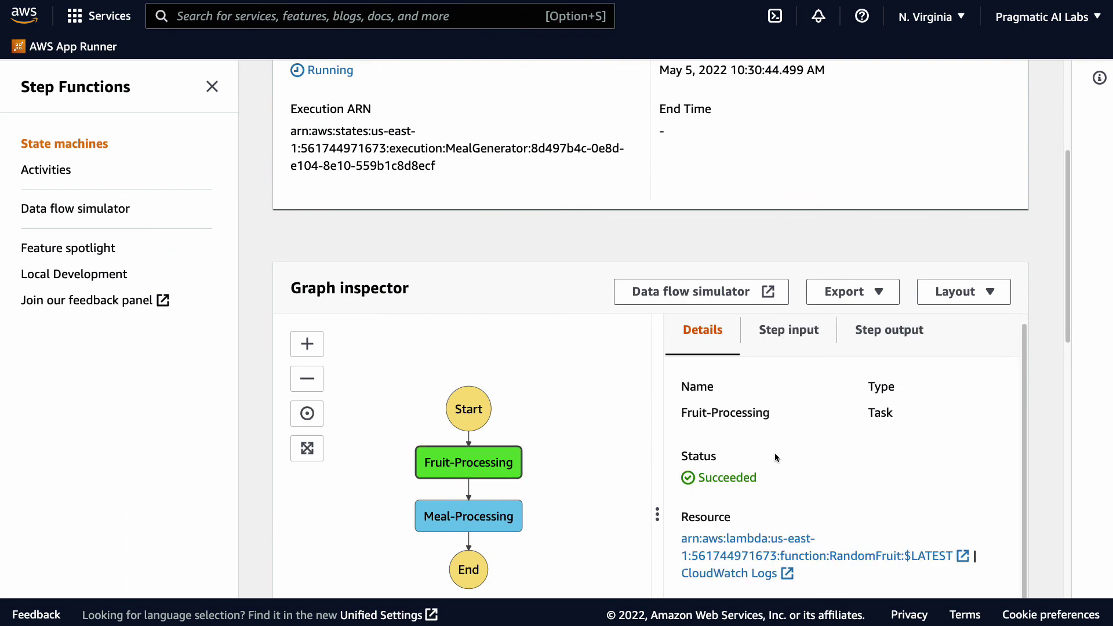
scroll(795, 461, down, 2)
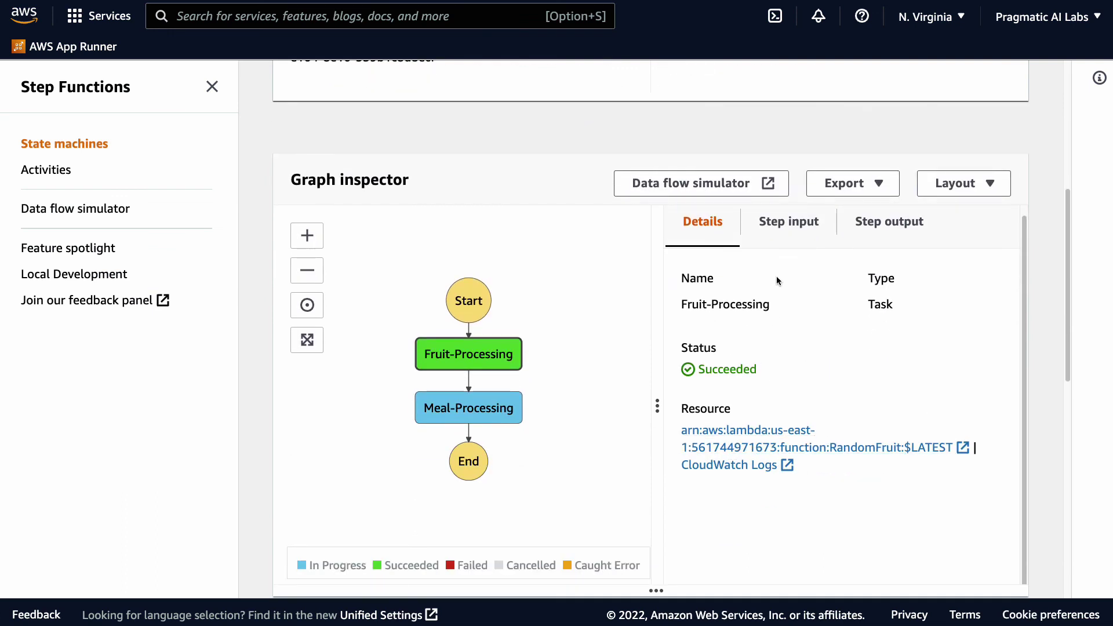
click(798, 230)
mouse_move(687, 262)
mouse_down()
mouse_move(701, 300)
mouse_move(689, 261)
mouse_up()
click(866, 224)
Check Meal-Processing received 'No thanks, I don't like pear' and returned 'Let's make a bbq'.
click(452, 408)
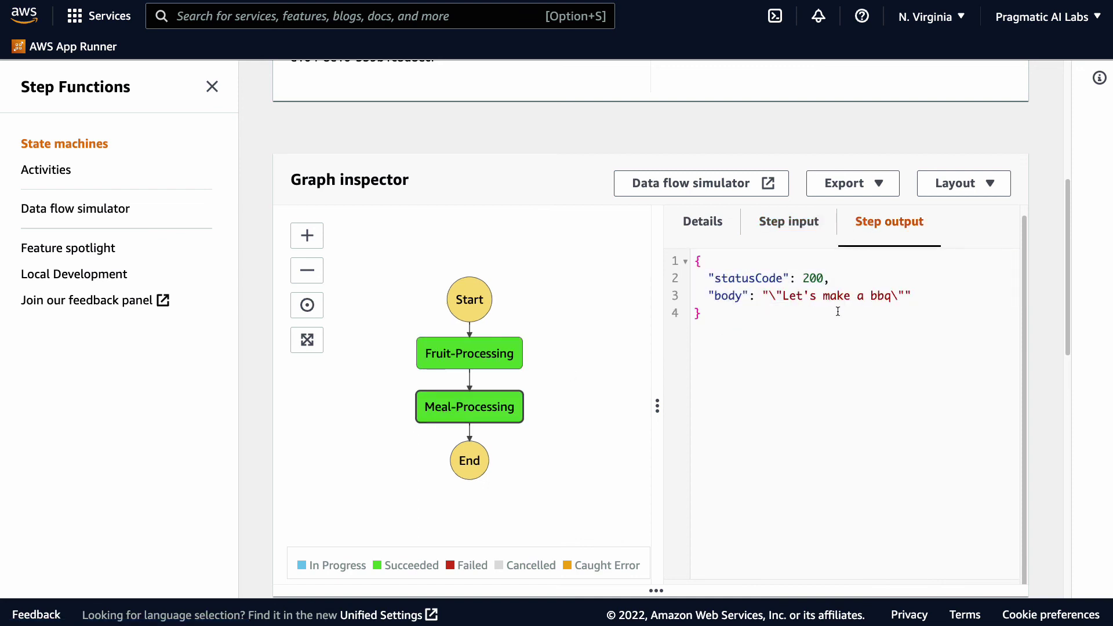
click(790, 231)
drag(722, 333, 689, 261)
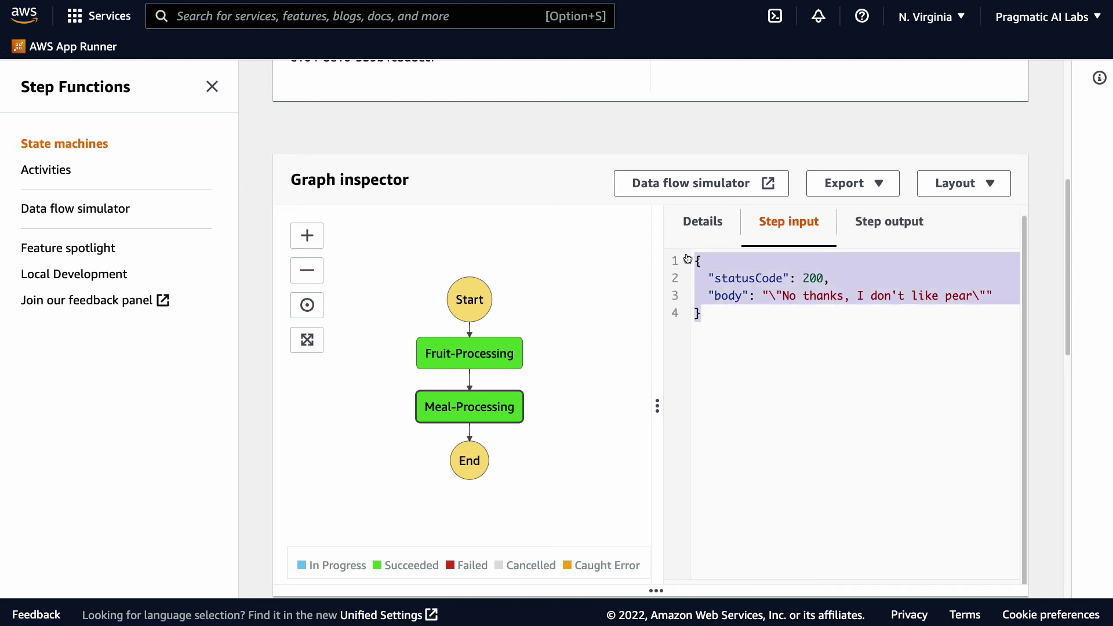
click(891, 224)
drag(733, 367, 672, 280)
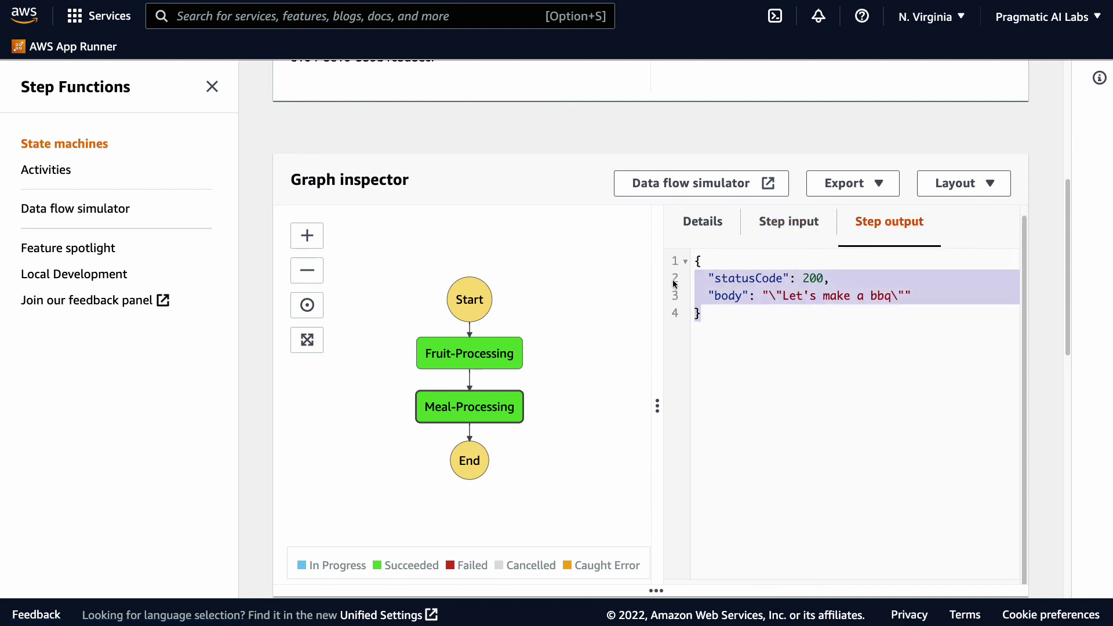